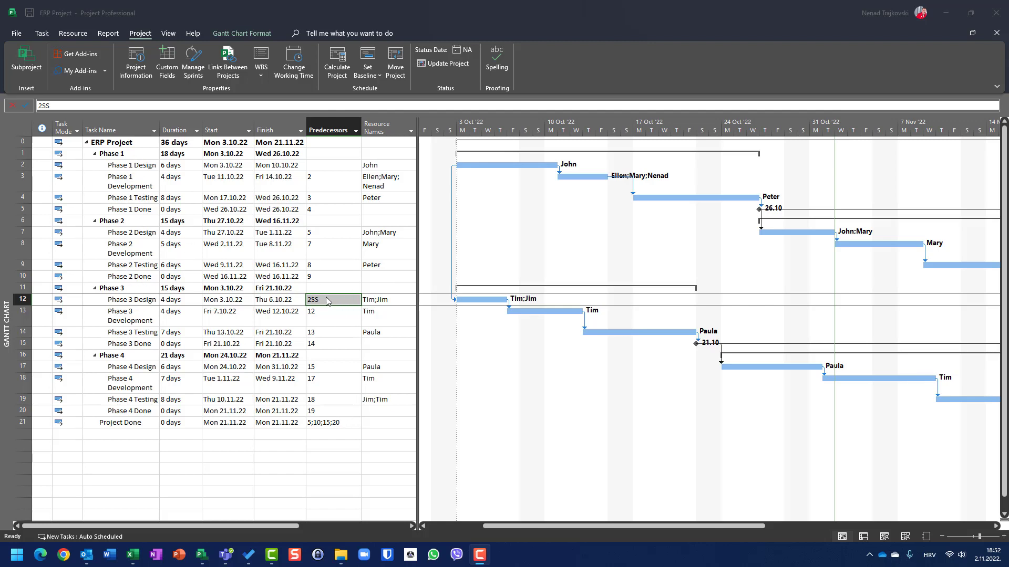
Step: Set the baseline for the entire project, overwriting the previously saved Baseline
left_click(327, 301)
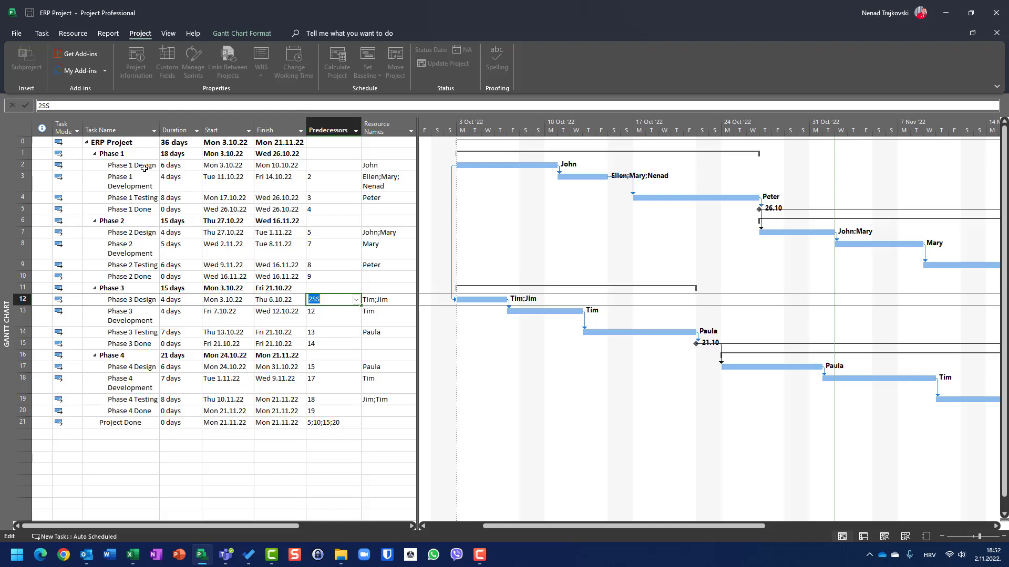
left_click(342, 344)
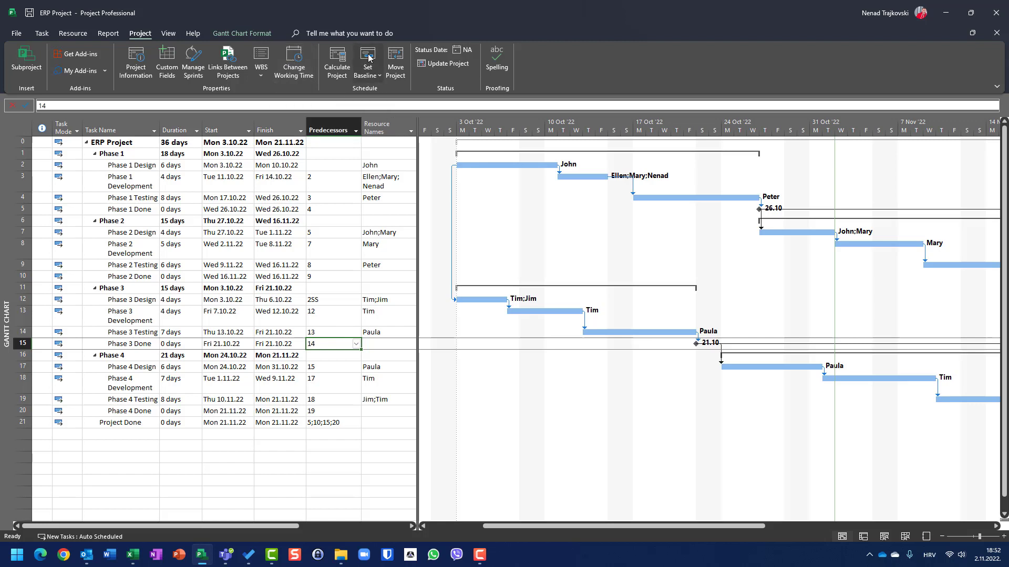
left_click(368, 73)
left_click(390, 87)
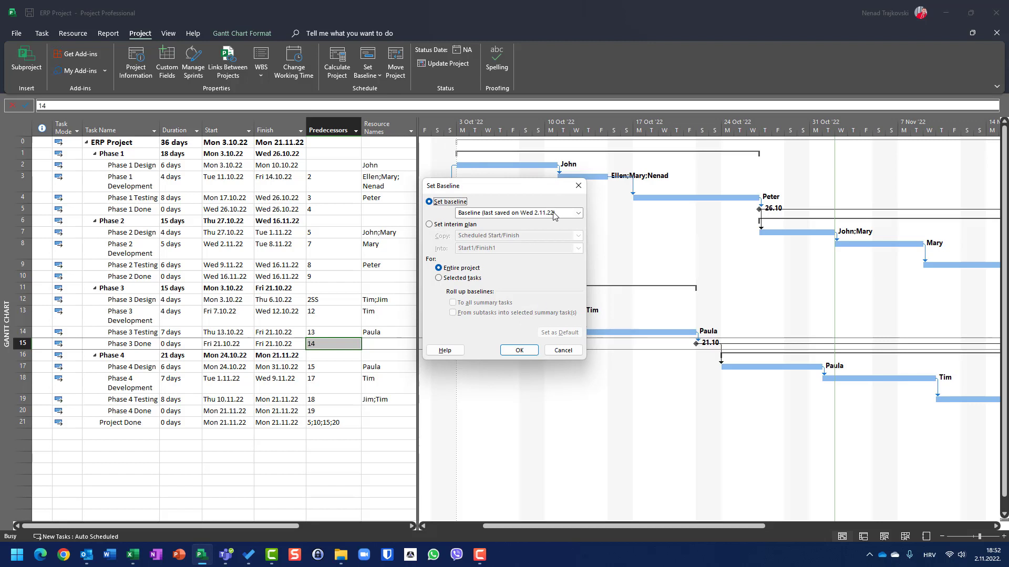
left_click(530, 354)
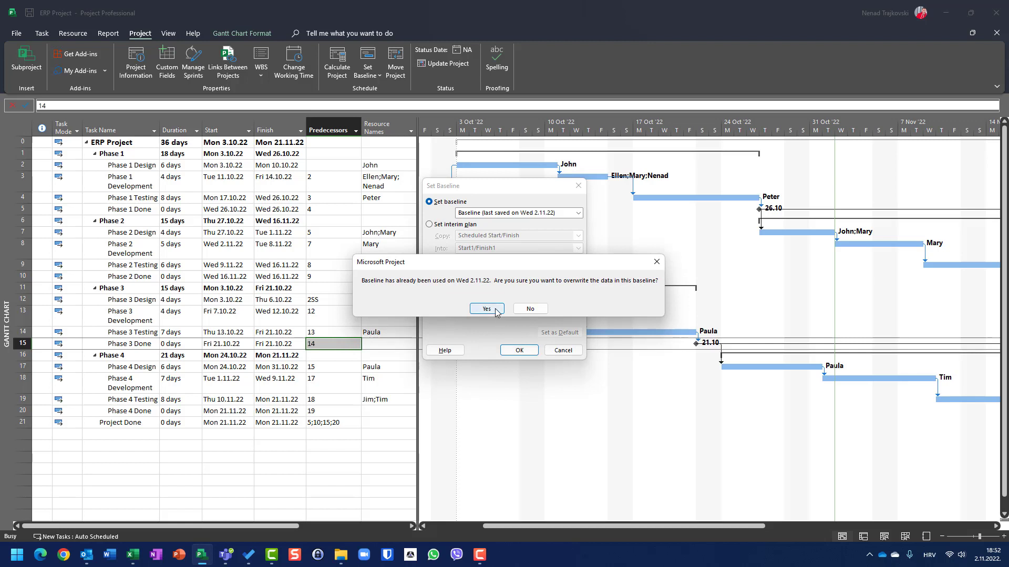
left_click(487, 309)
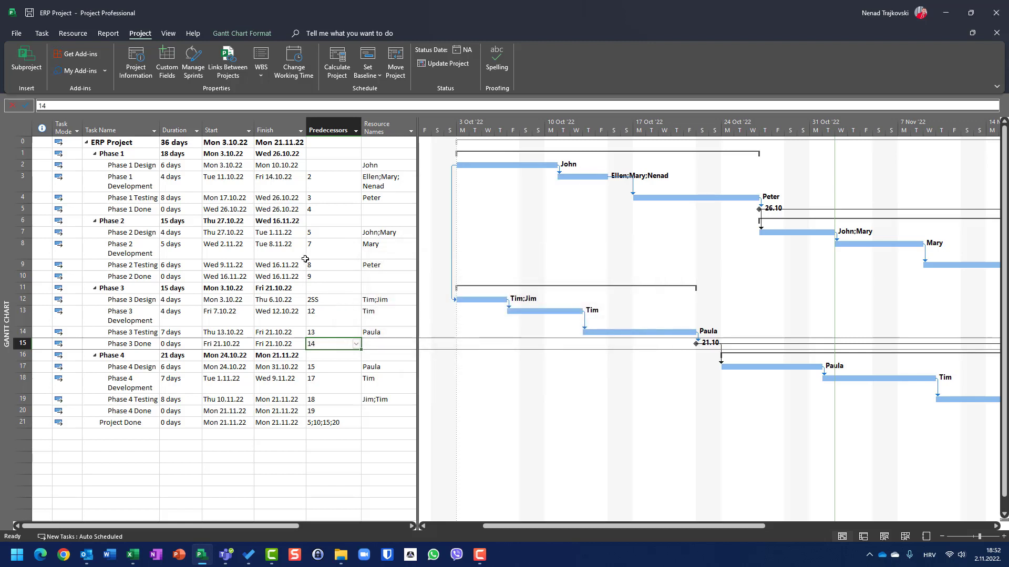
Step: Show the Cost table beside the Gantt chart and widen the table area to reveal all its columns
left_click(25, 128)
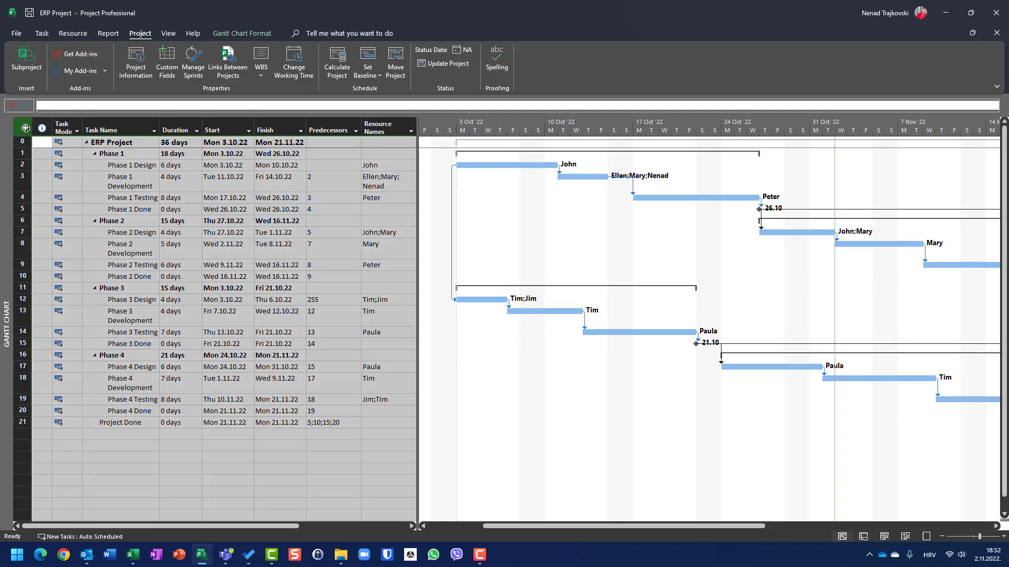
right_click(26, 128)
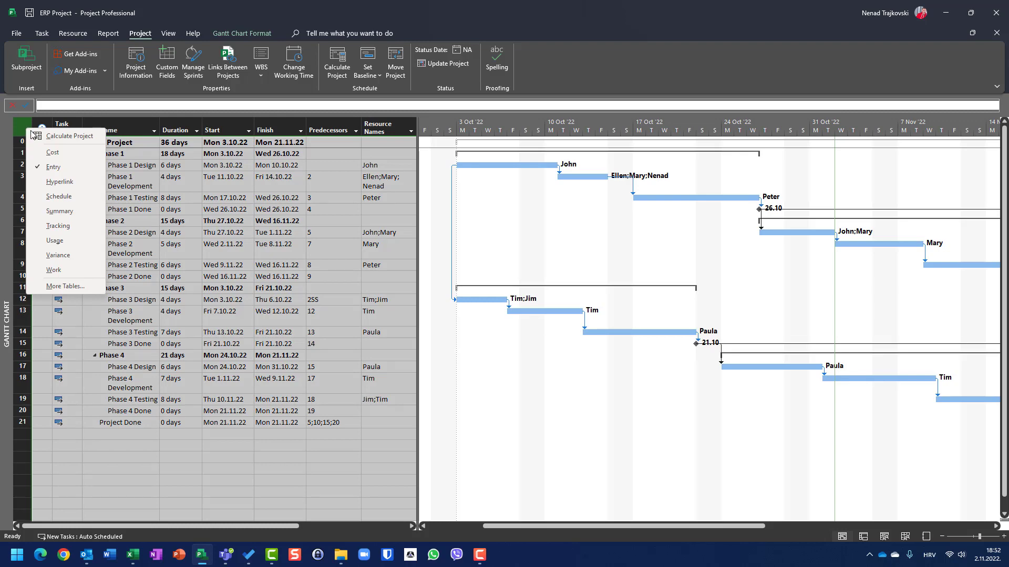
left_click(52, 153)
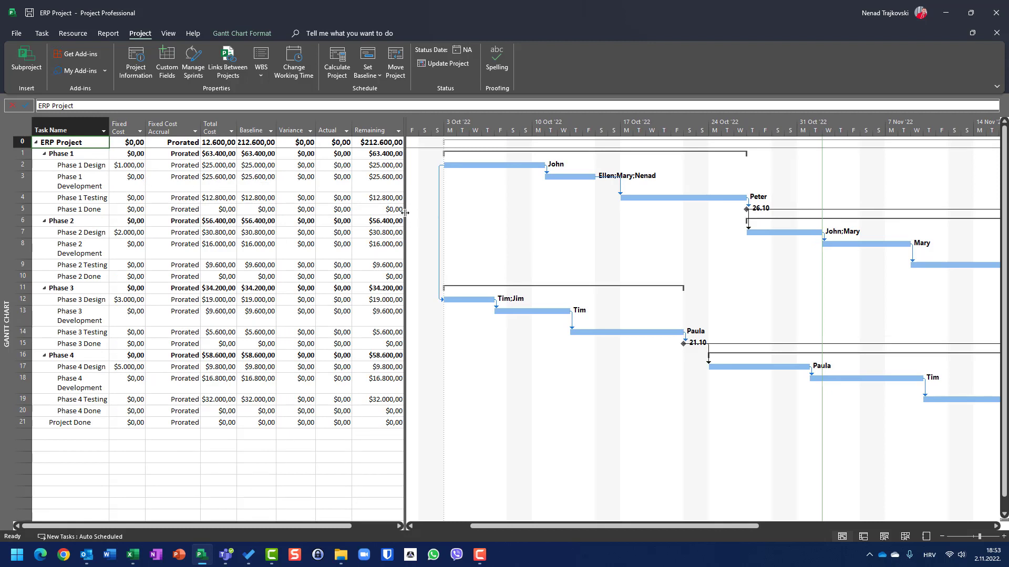
left_click_drag(405, 212, 492, 212)
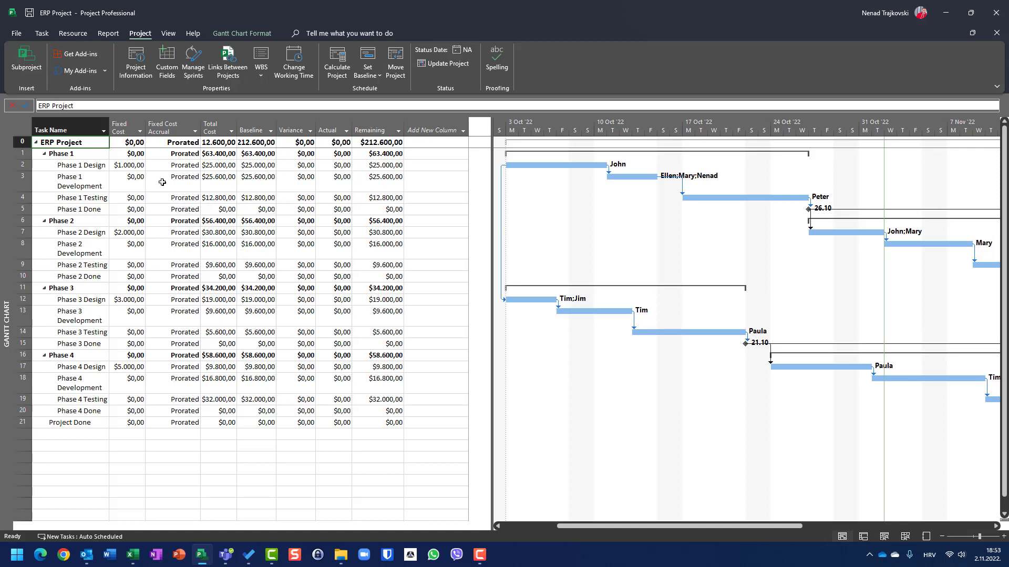
Step: Switch to the Schedule table and examine the start and finish dates of Phase 1 Design
right_click(23, 128)
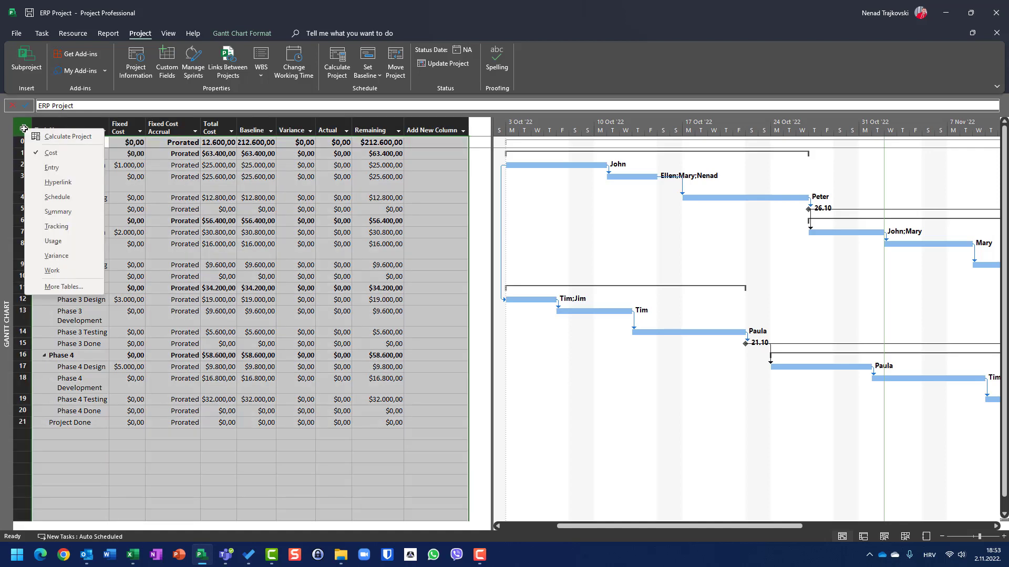
left_click(57, 197)
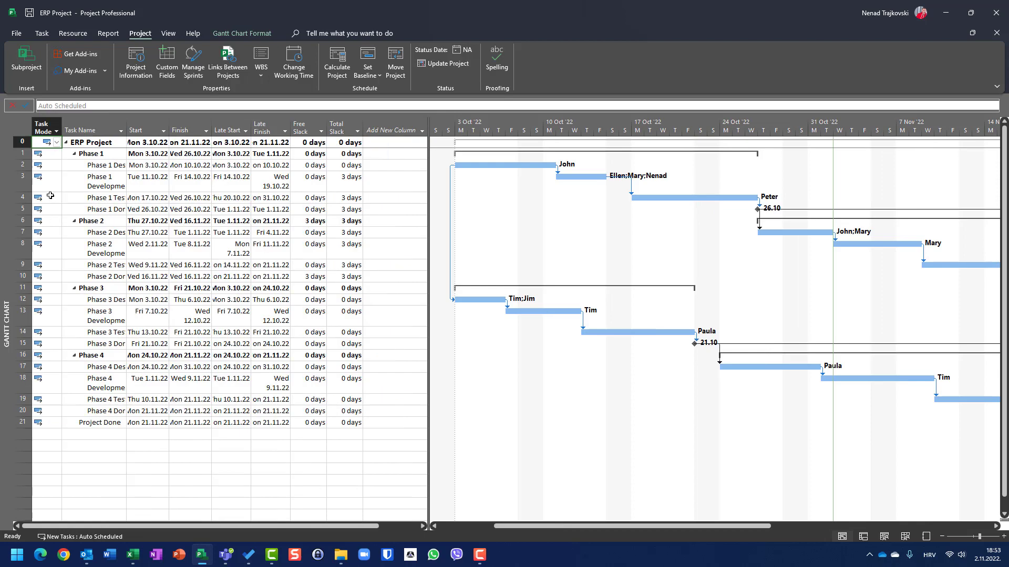
left_click(147, 166)
left_click(193, 168)
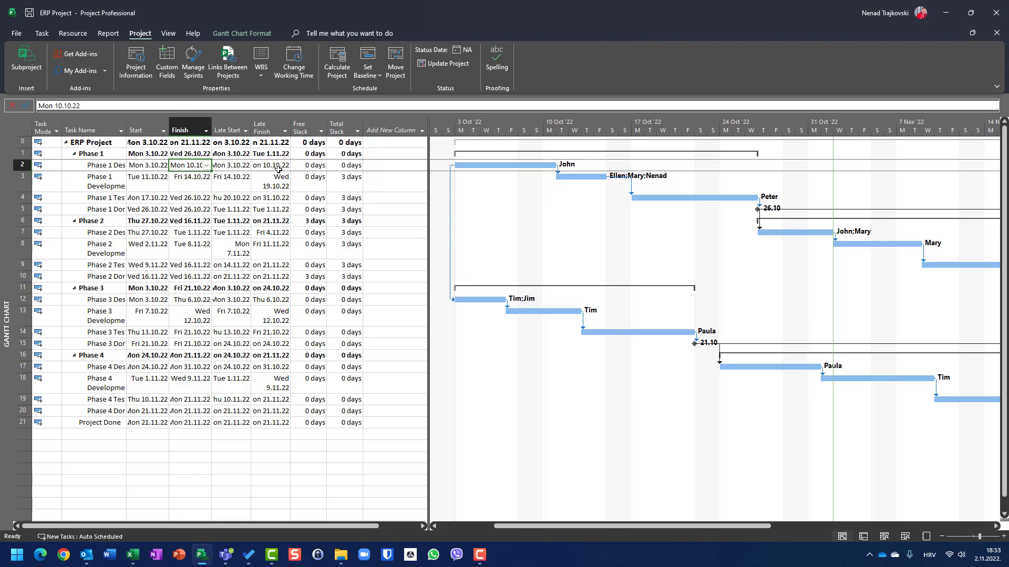
Step: Switch to the Variance table and widen the Start and Finish columns so the full dates fit
right_click(24, 124)
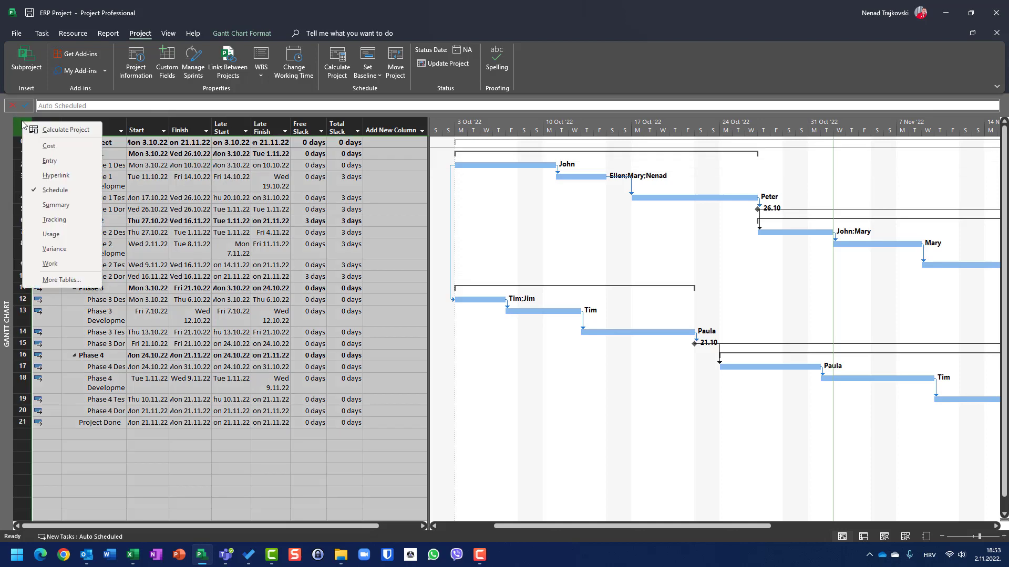
left_click(54, 249)
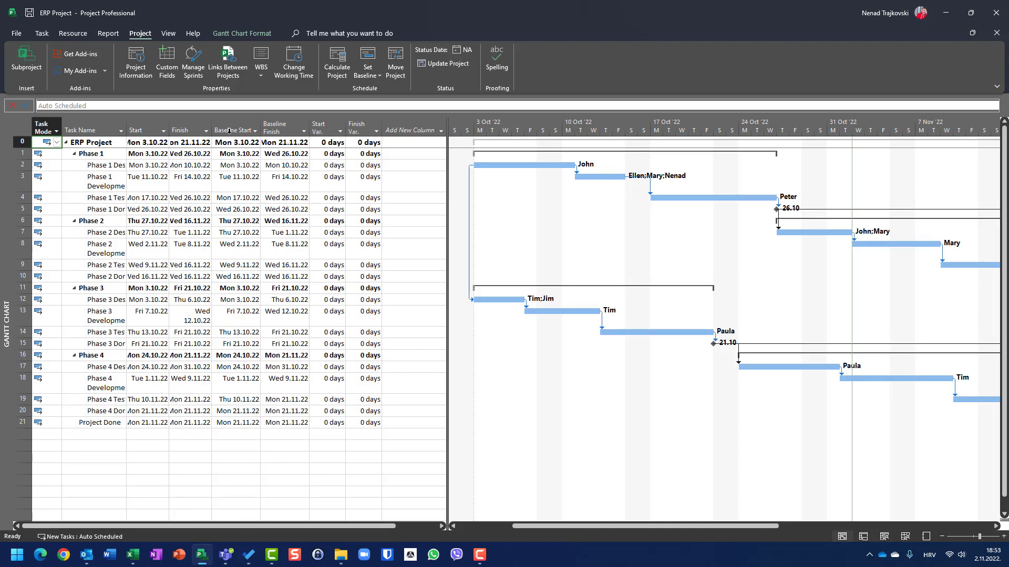
left_click_drag(211, 122, 175, 124)
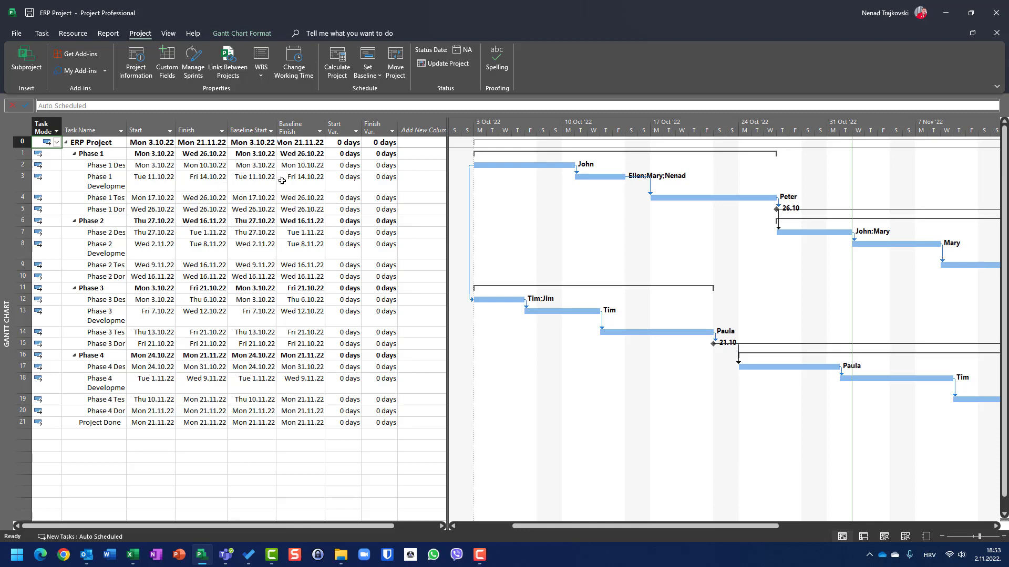
Step: Switch to the Work table to compare planned, baseline and actual hours per task
right_click(20, 131)
left_click(49, 273)
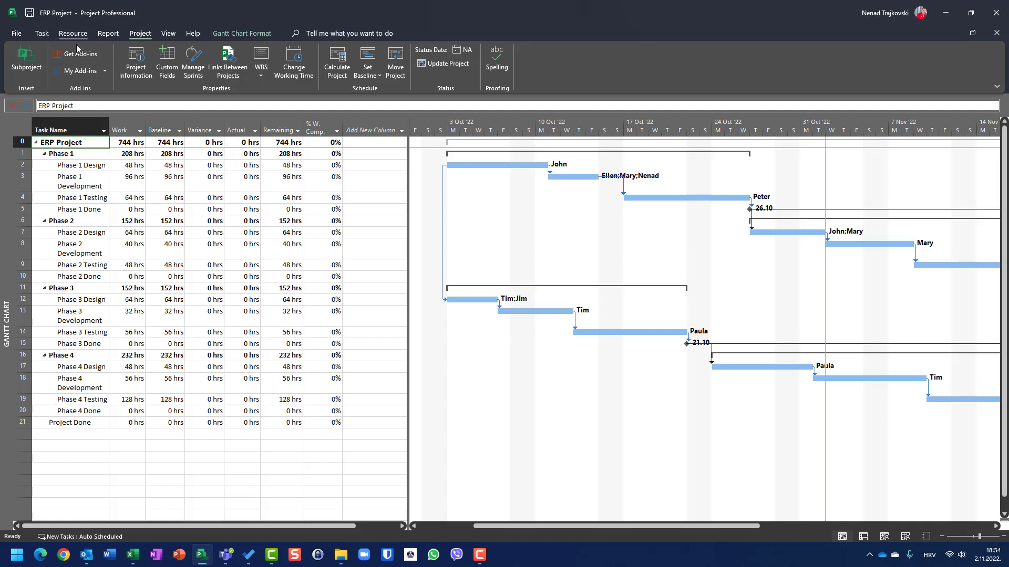
Step: Return to the Entry table and mark Phase 1 Design as 100% complete
left_click(36, 34)
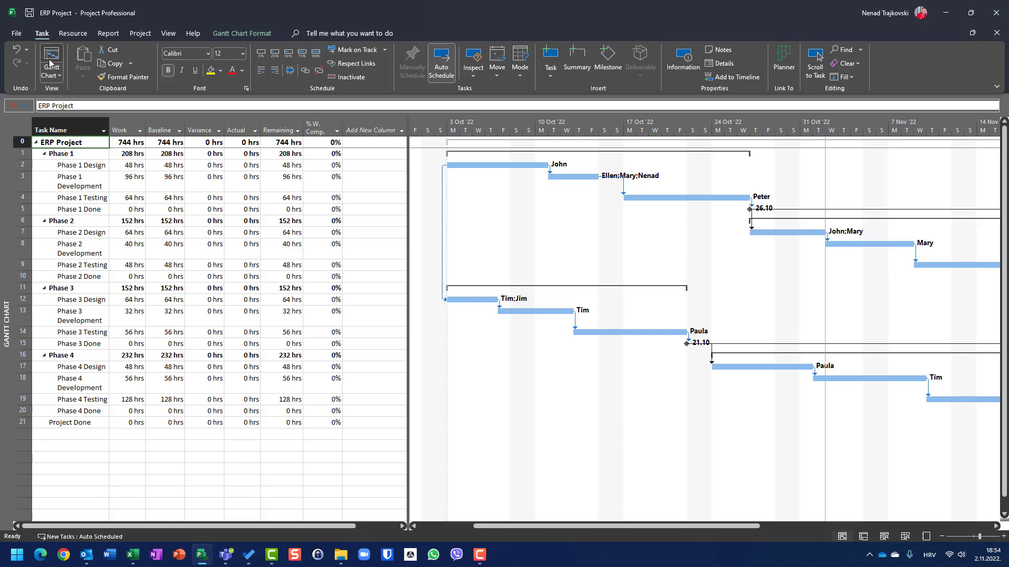
right_click(22, 123)
left_click(51, 163)
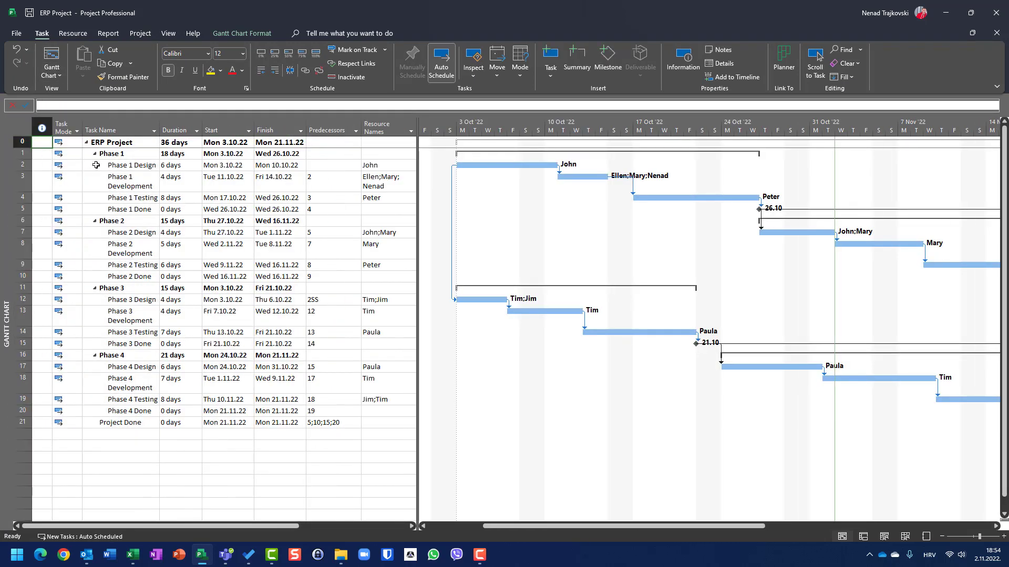
left_click(23, 165)
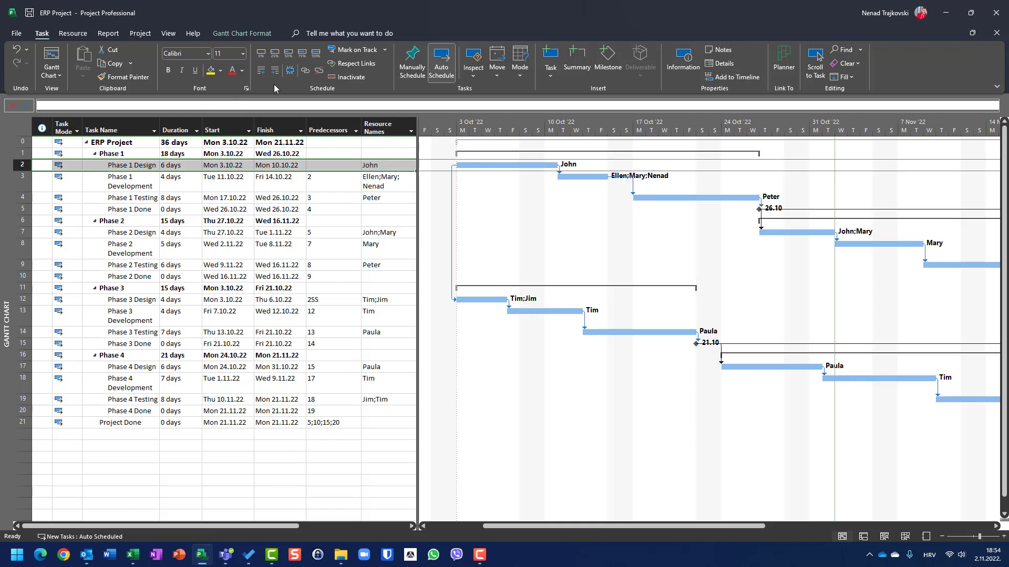
left_click(316, 52)
Step: Show the Cost table and compare the total and baseline costs of Phase 1 Design
right_click(20, 123)
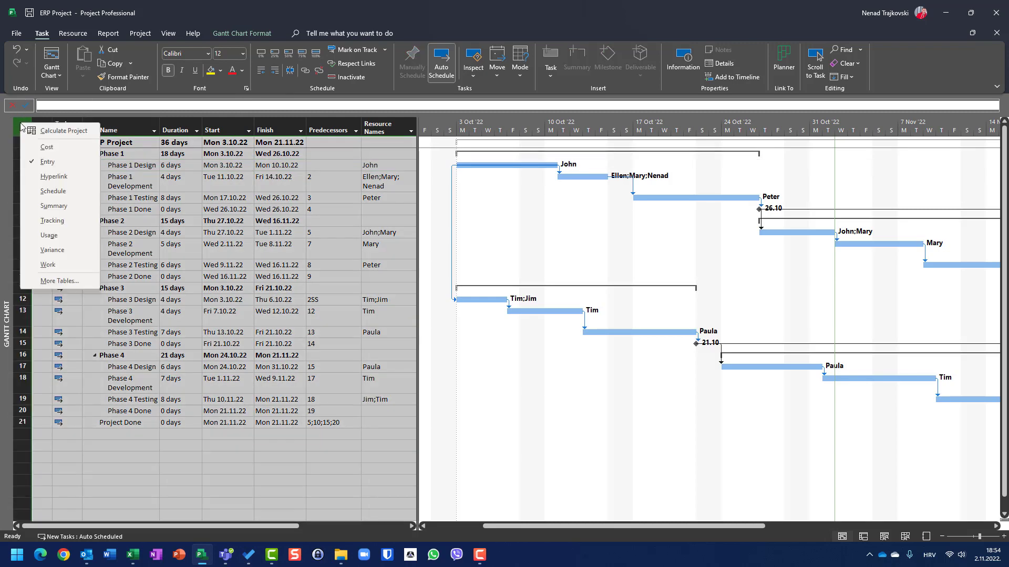
left_click(47, 149)
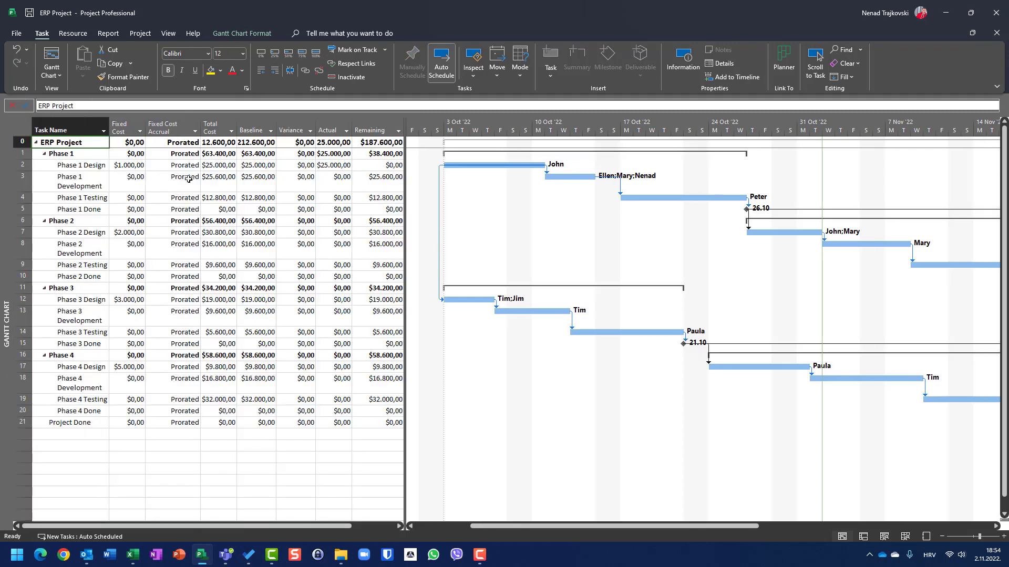
left_click(215, 167)
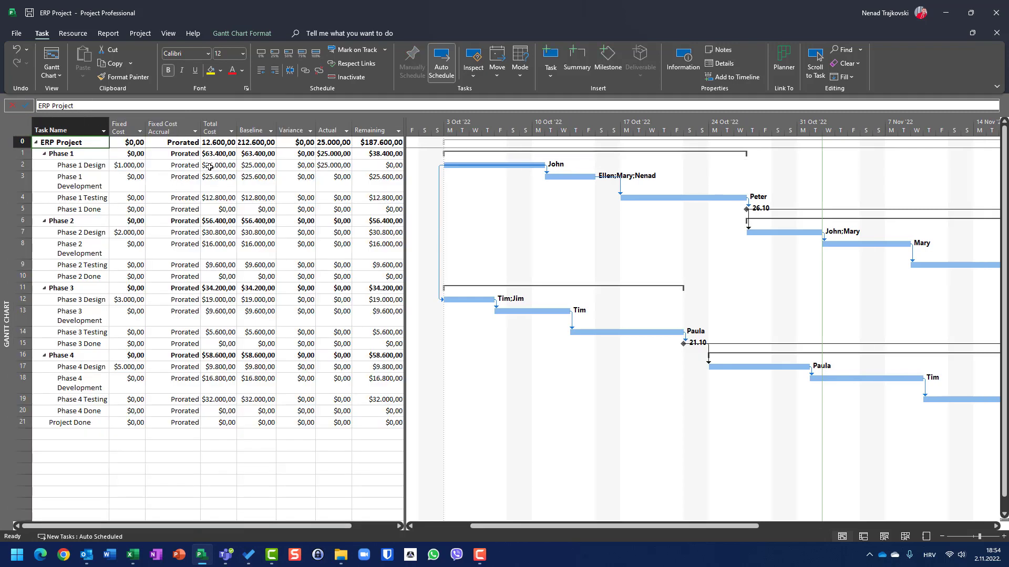
left_click(255, 166)
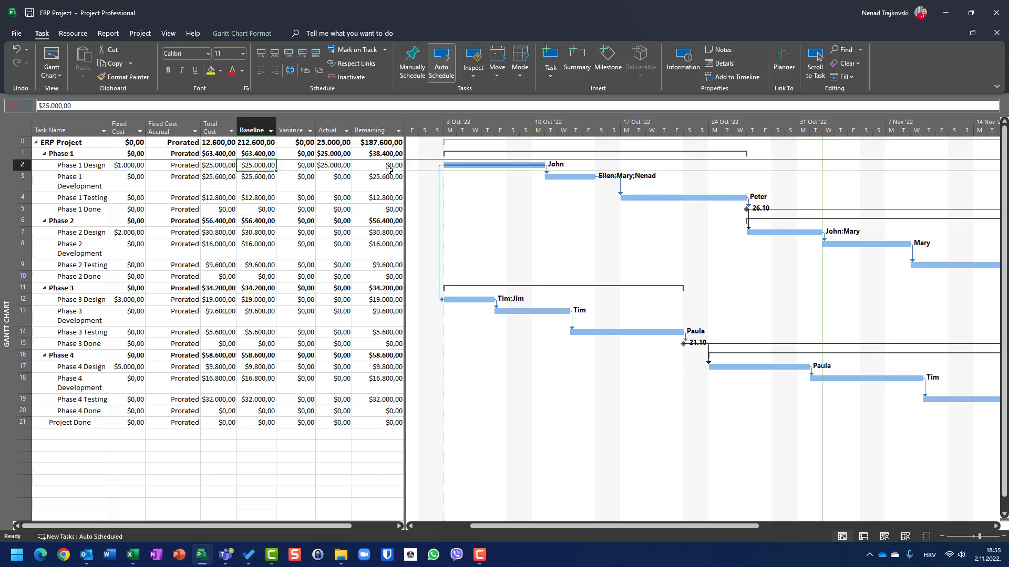
Step: Switch the Gantt Chart's table back to Entry
left_click(56, 57)
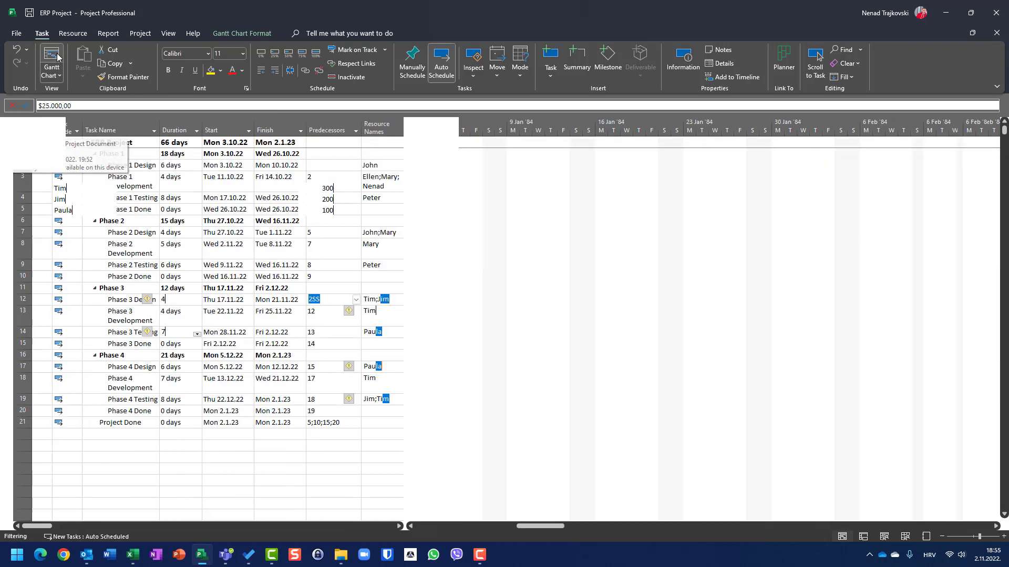
right_click(25, 129)
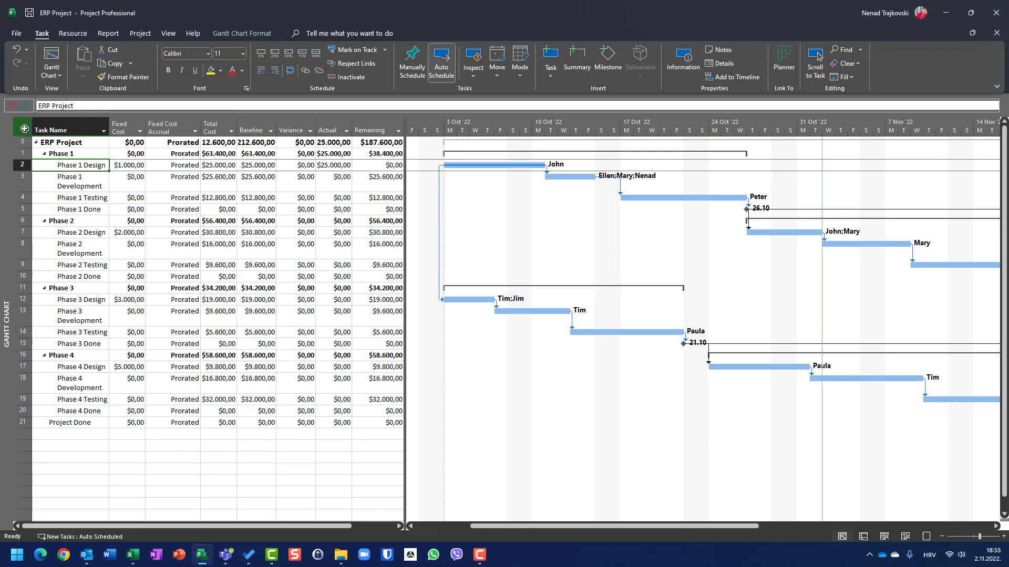
left_click(48, 165)
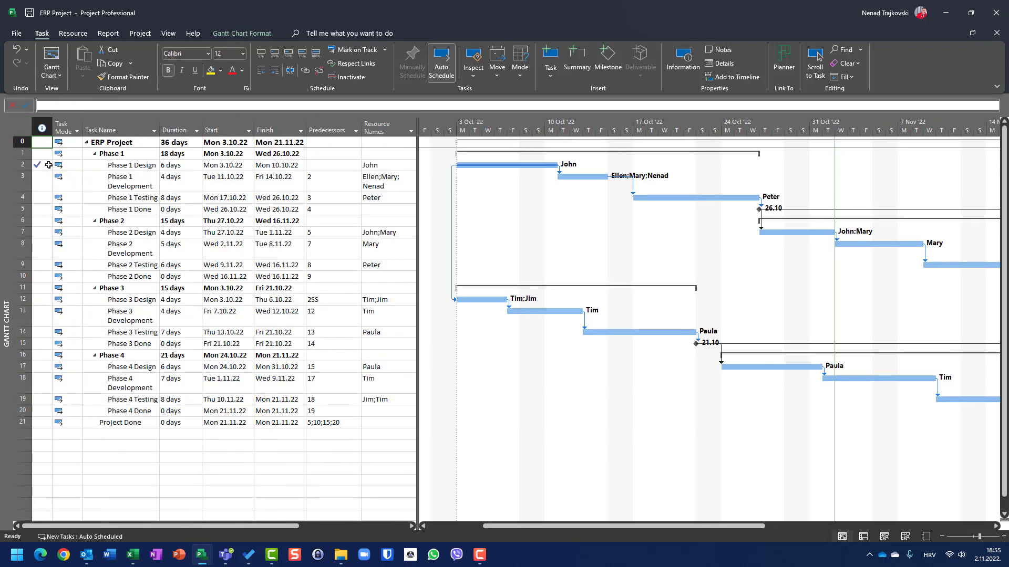
Step: Open Update Tasks for Phase 1 Development and enter an actual duration of 1 and a remaining duration of 4d
left_click(18, 185)
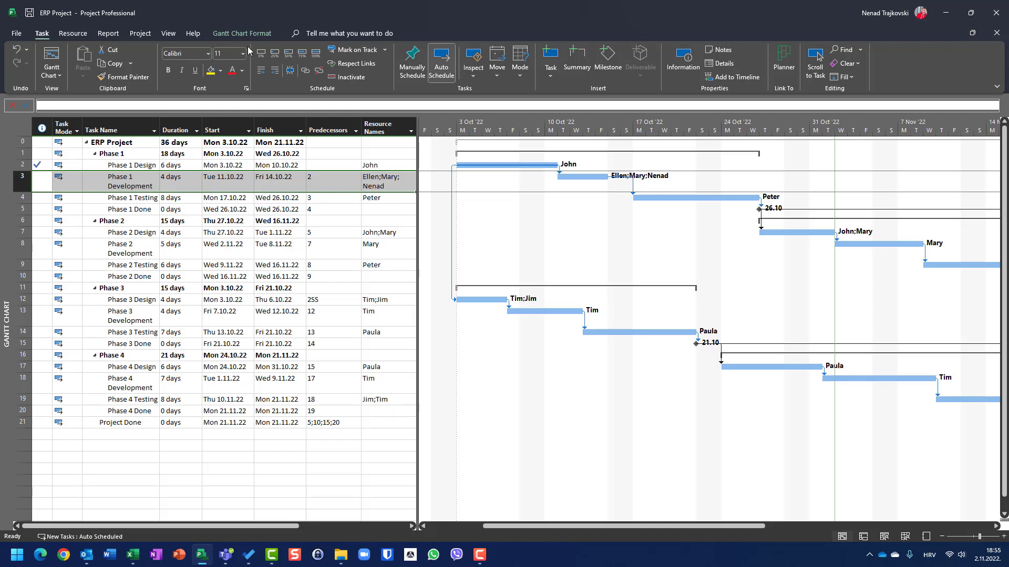
left_click(384, 49)
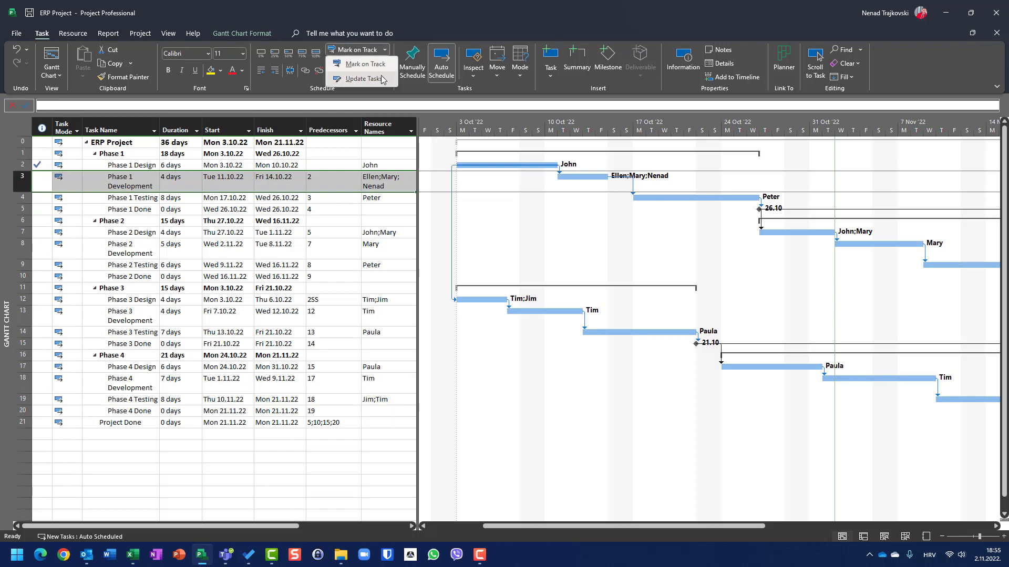
left_click(378, 79)
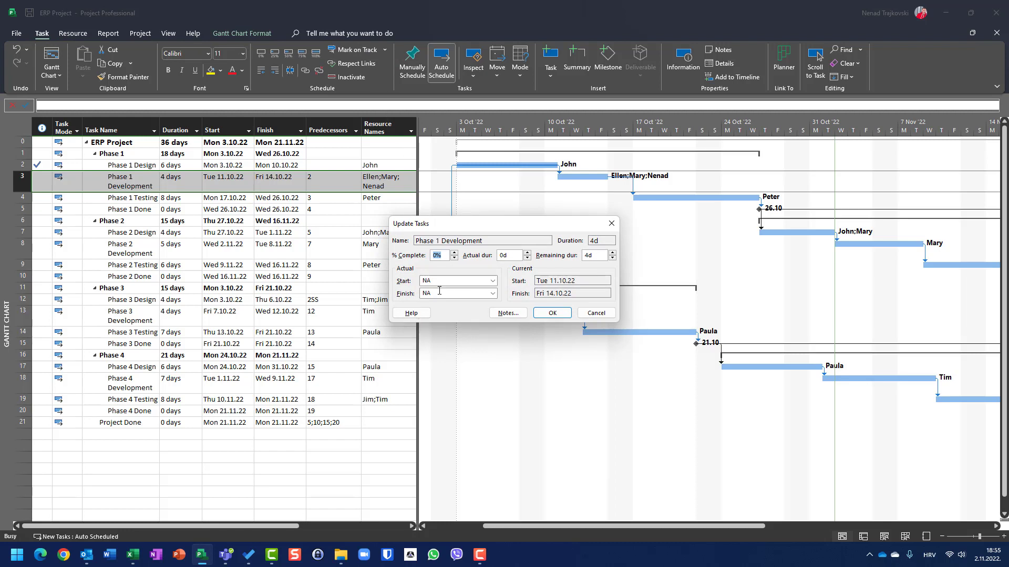
left_click_drag(511, 257, 498, 256)
type("1")
left_click_drag(597, 254, 583, 256)
type("4d")
Step: Set the actual start of Phase 1 Development to Wed 12.10.2022 and apply the task update
left_click(492, 281)
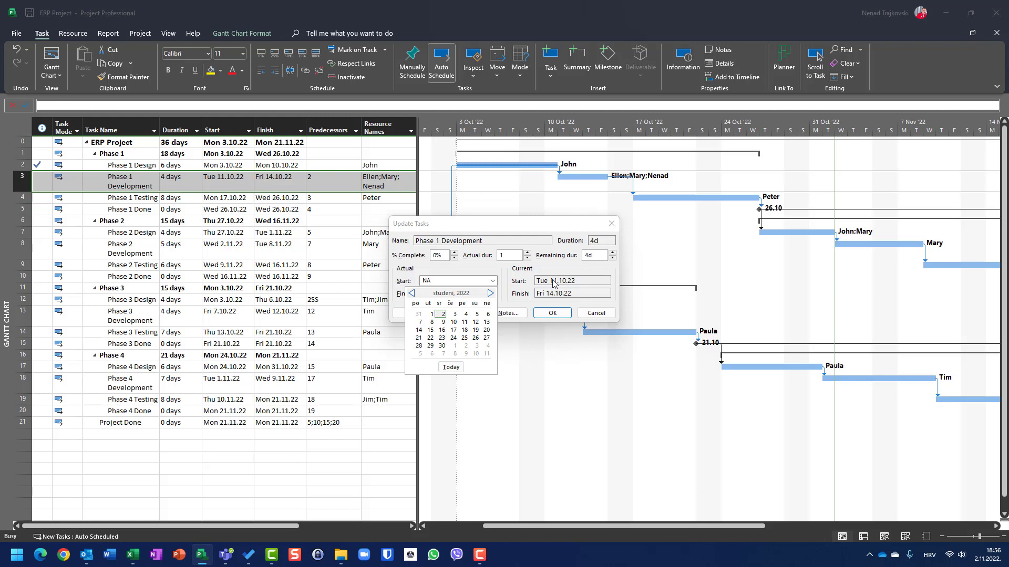
left_click(412, 293)
left_click(442, 330)
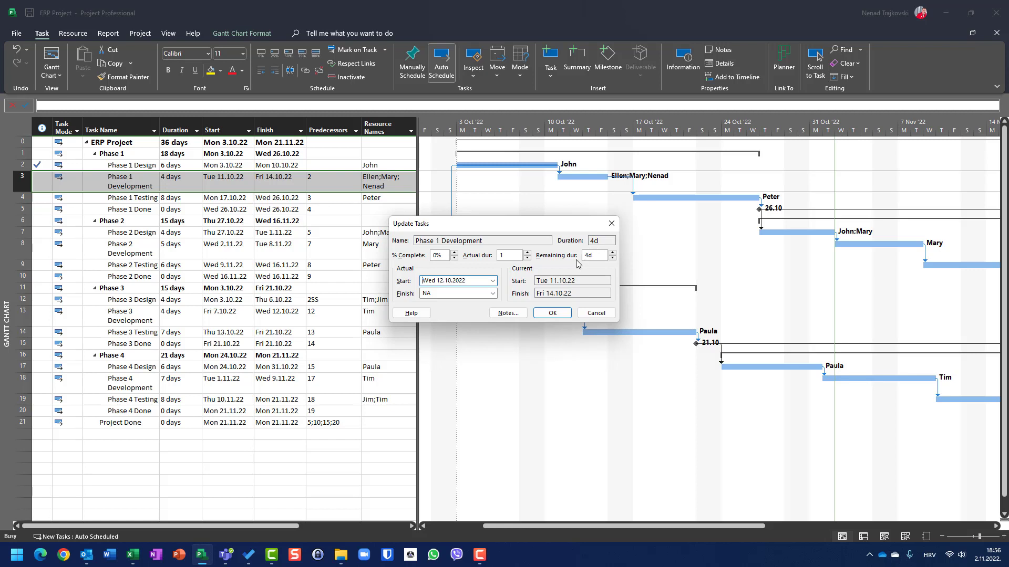
left_click(538, 315)
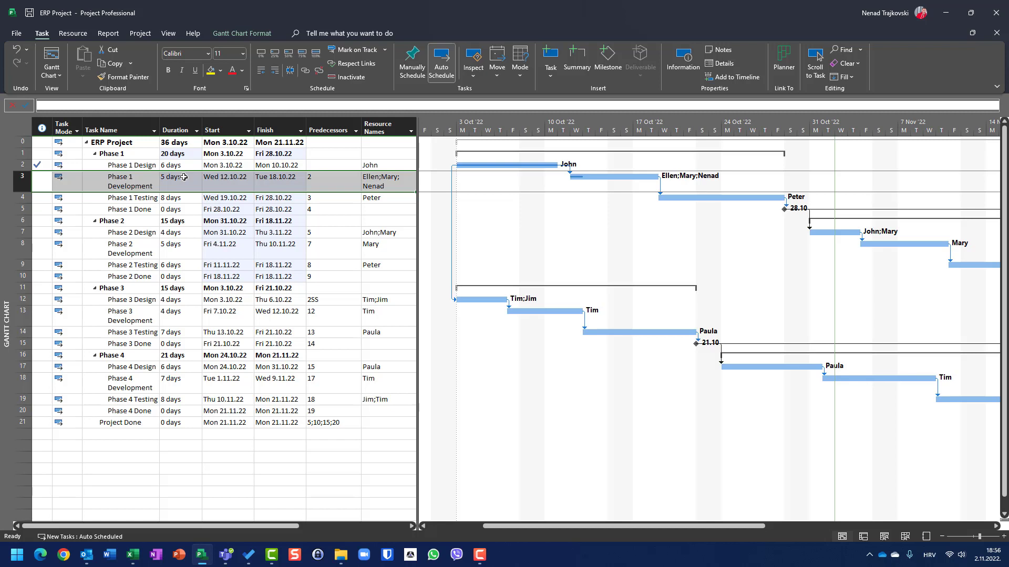
Step: Show the Cost table and check the baseline cost of Phase 1 Development against its other costs
right_click(23, 128)
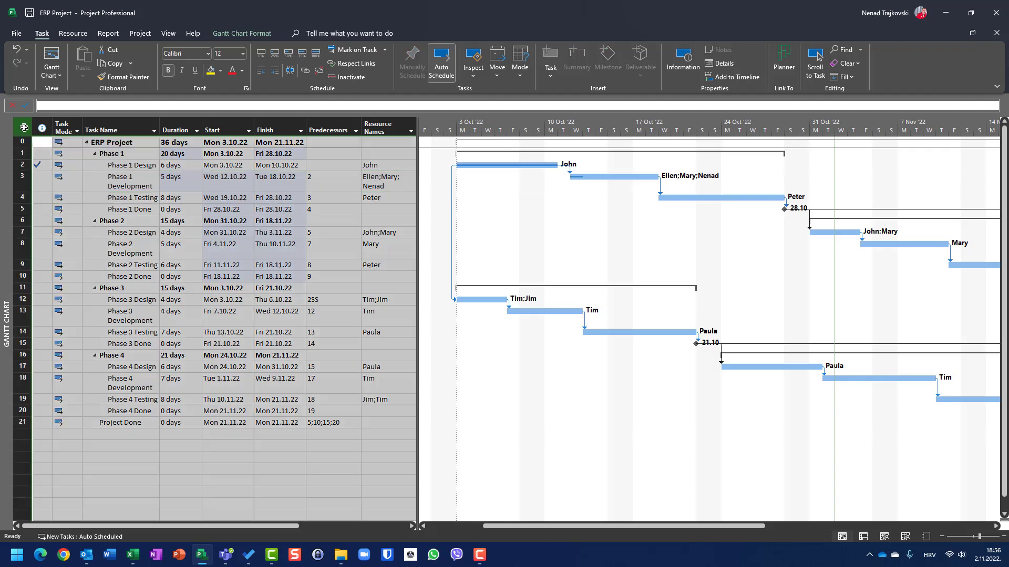
left_click(33, 152)
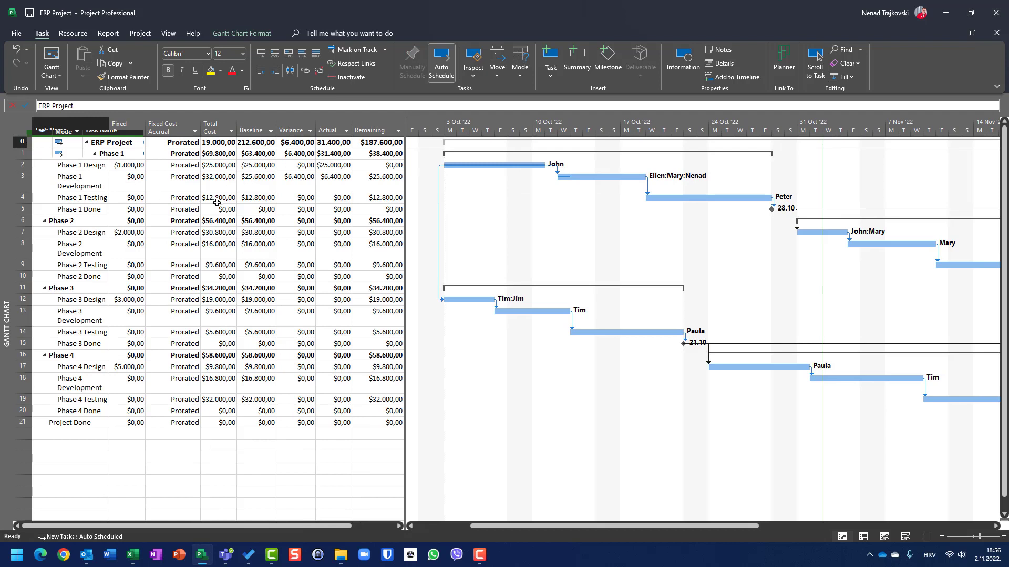
left_click(250, 184)
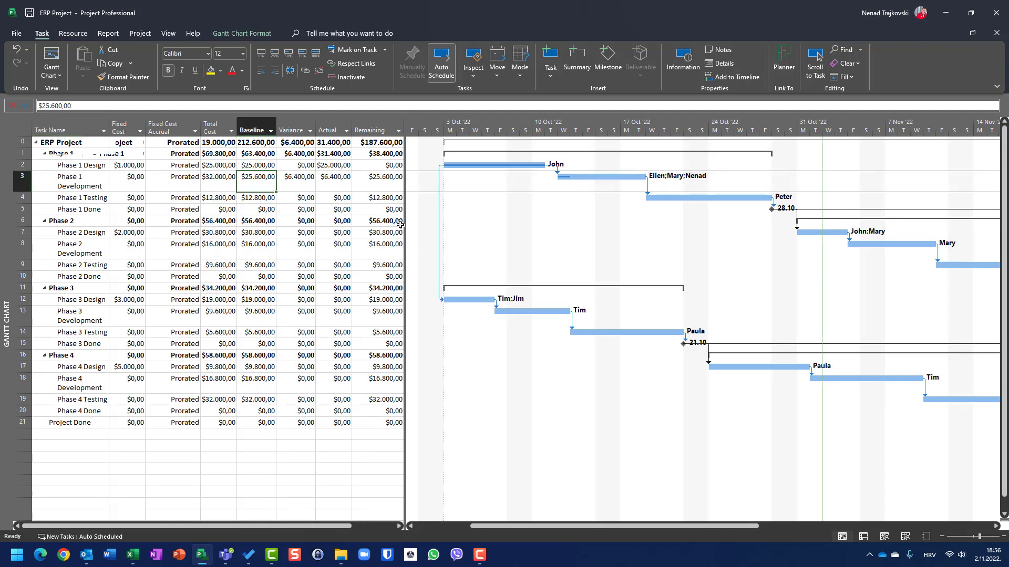
Step: Widen the Gantt Chart's table area to fit all Cost columns and check the total cost of Phase 1 Development
left_click_drag(407, 223, 485, 223)
left_click(218, 187)
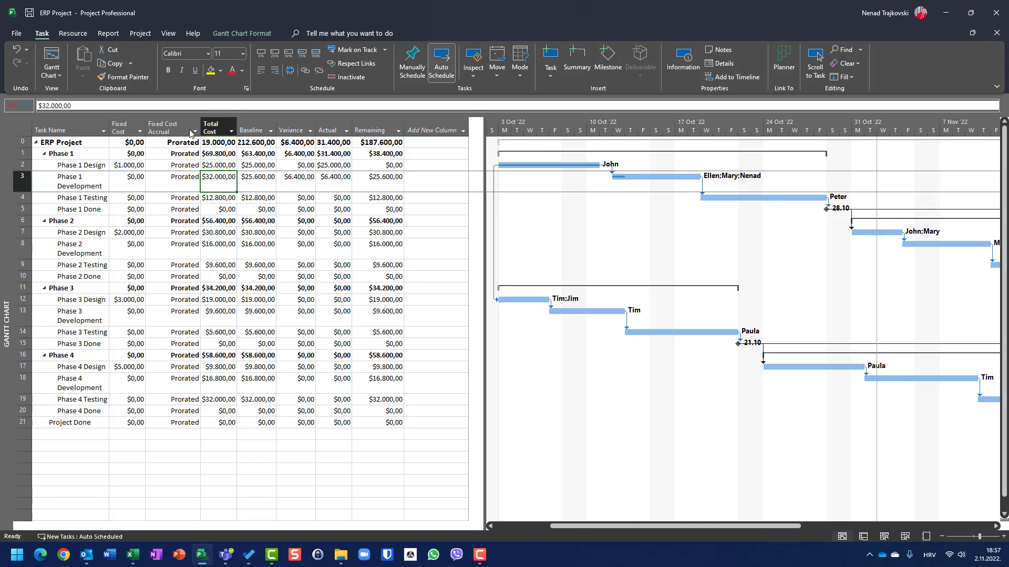
Step: Open the Task Usage view and show its Cost table
left_click(168, 34)
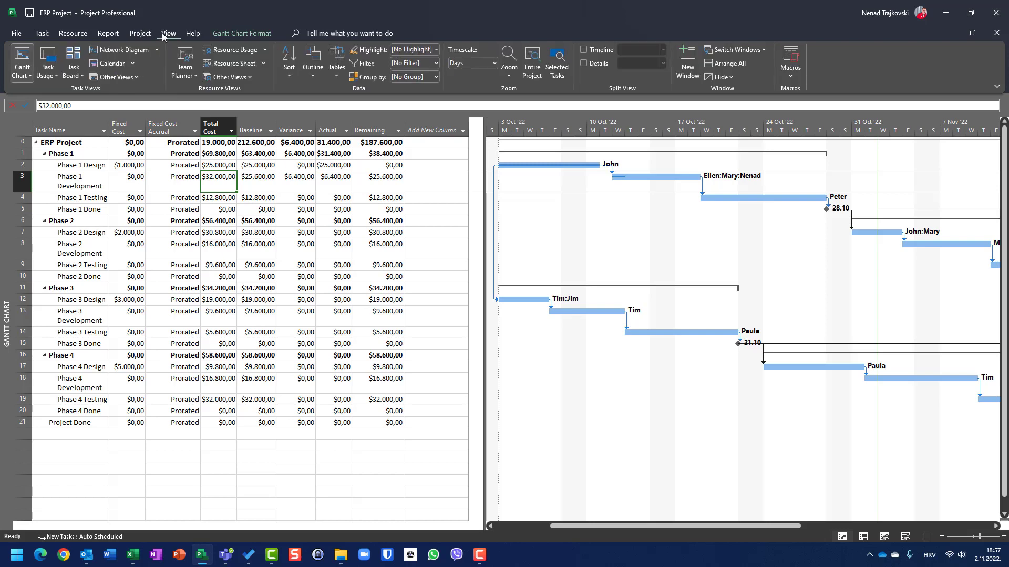
left_click(48, 59)
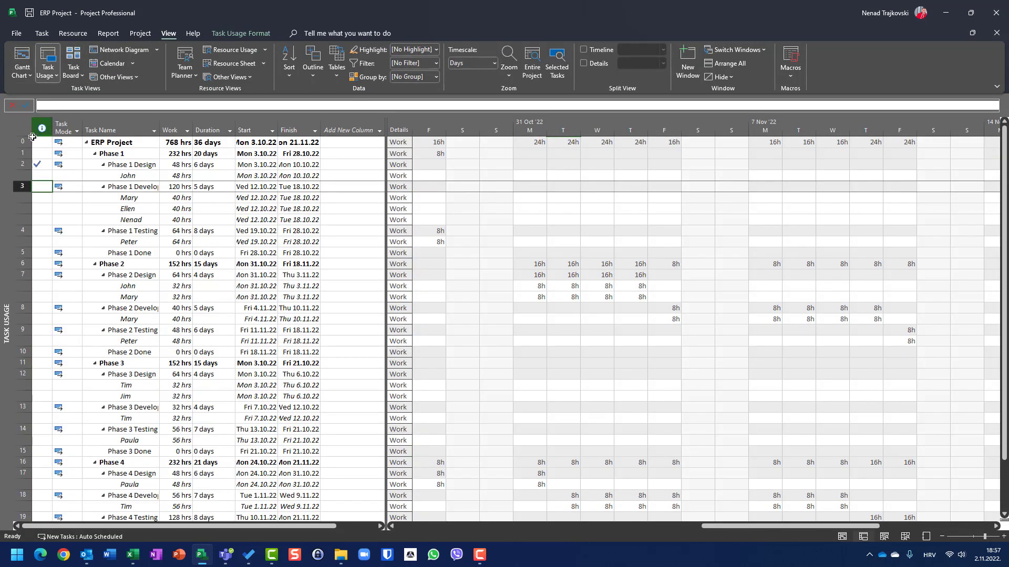
right_click(22, 125)
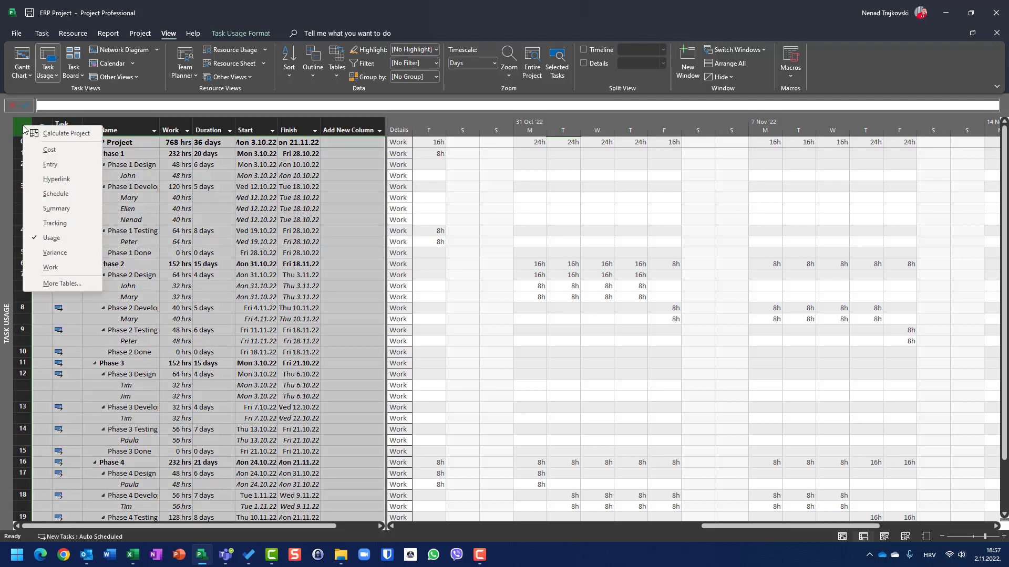
left_click(46, 151)
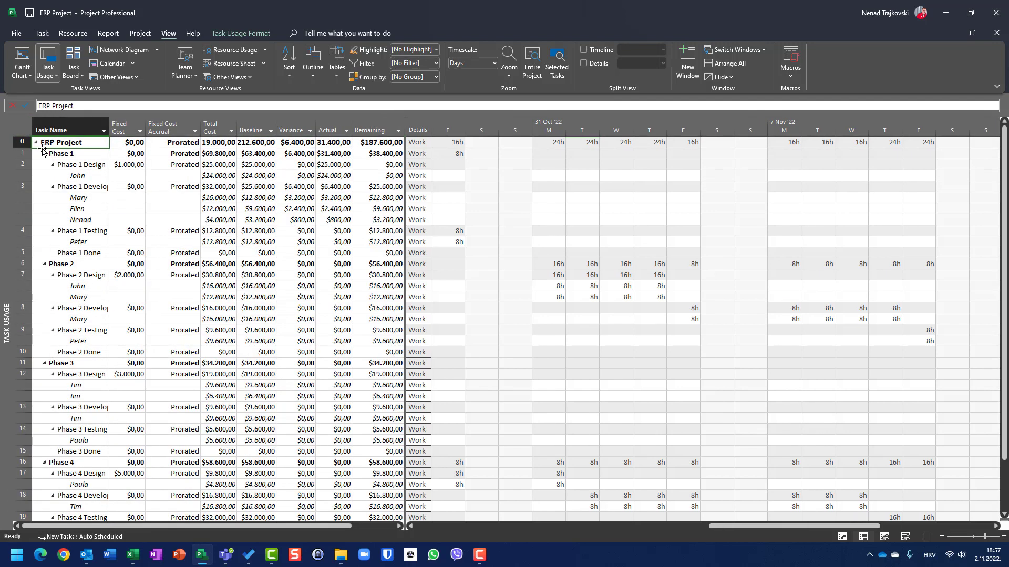
Step: Examine the total and baseline costs of the resources assigned to Phase 1 Development
left_click(67, 199)
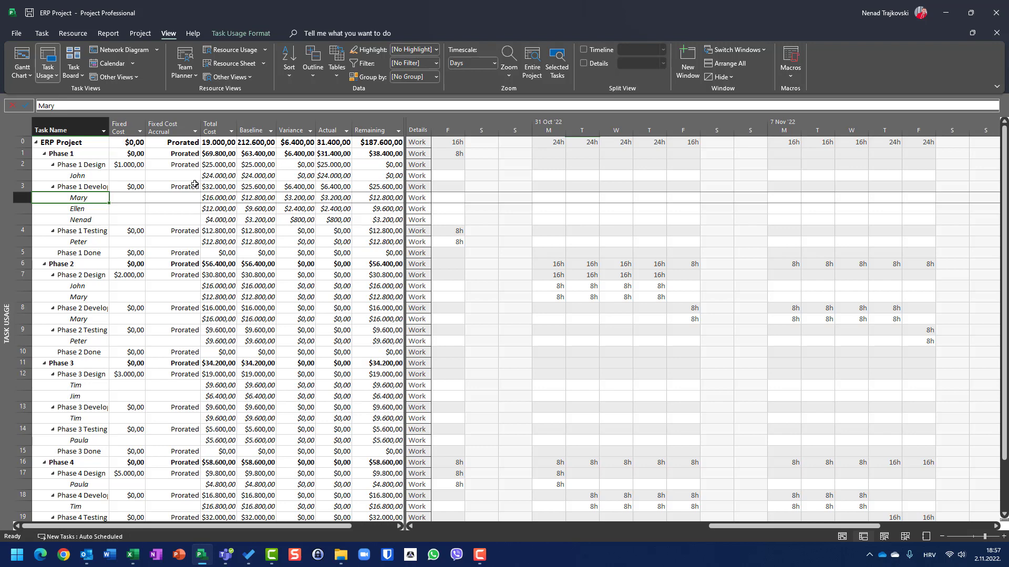
key("Right")
key("Right")
key("Right")
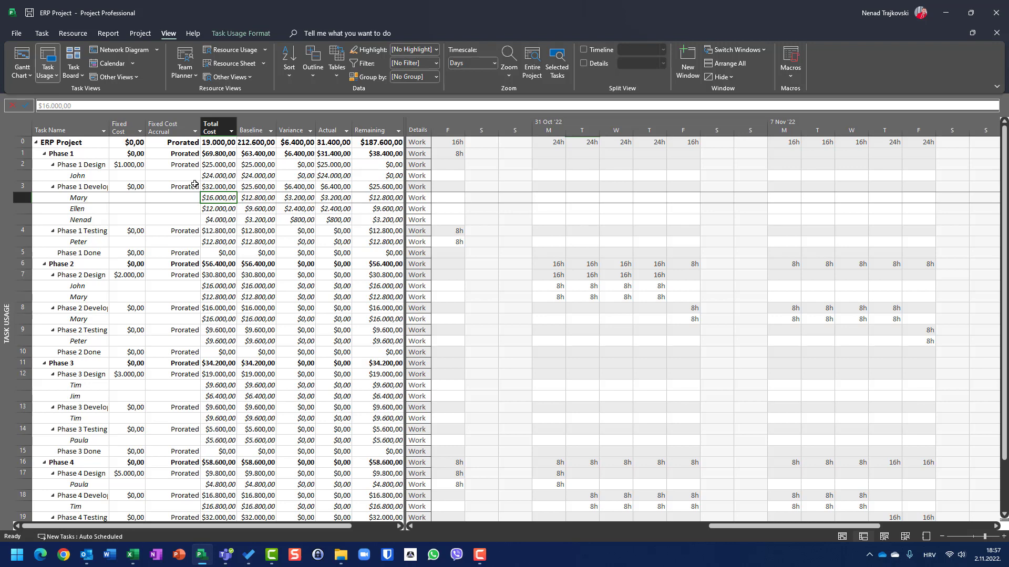
key("Right")
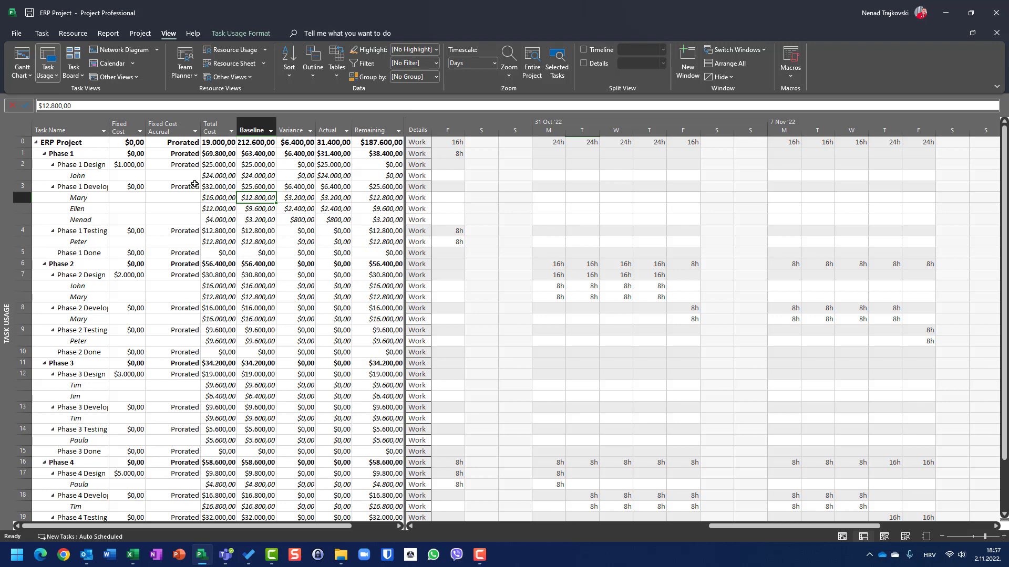
key("Left")
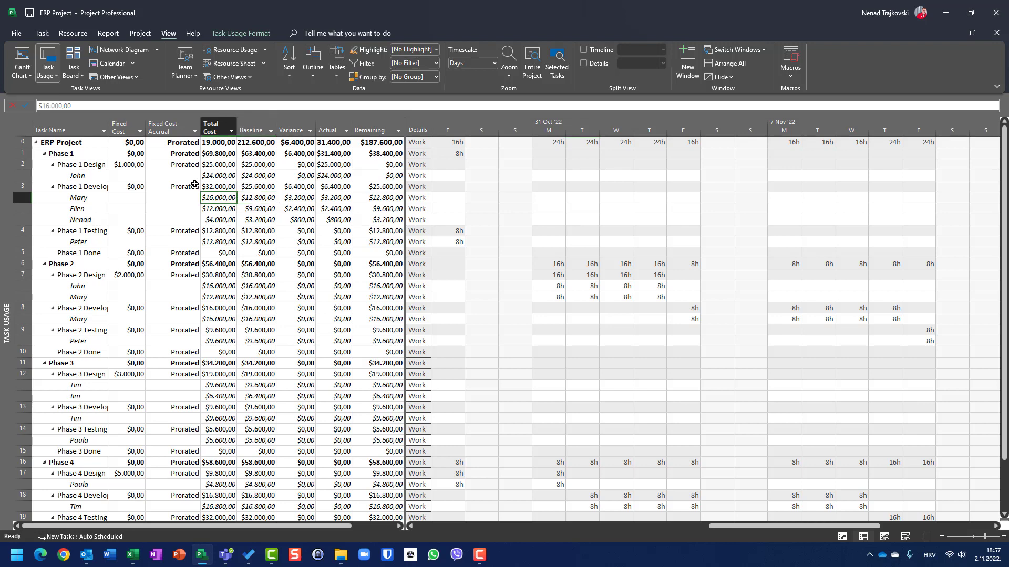
key("Down")
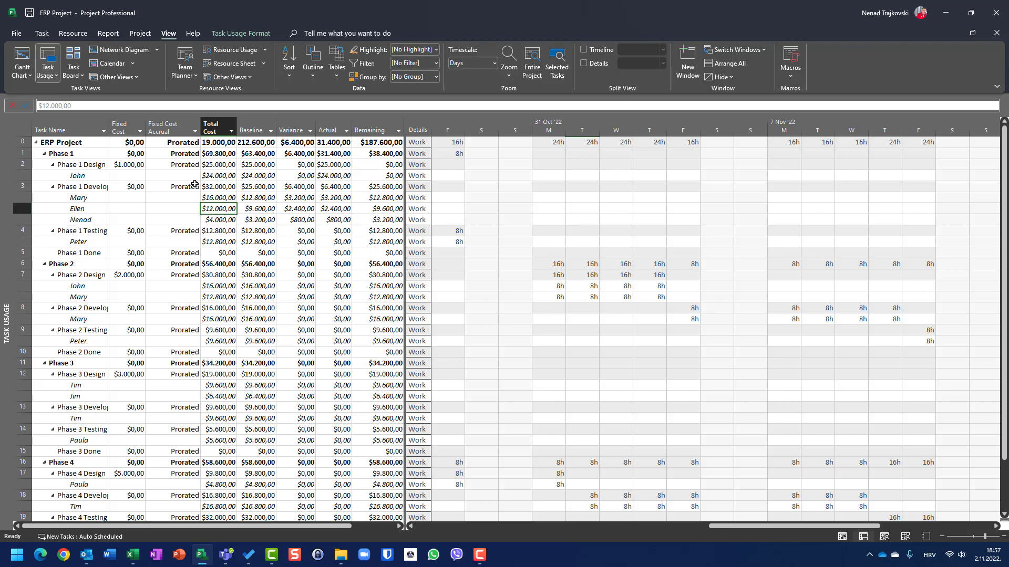
key("Down")
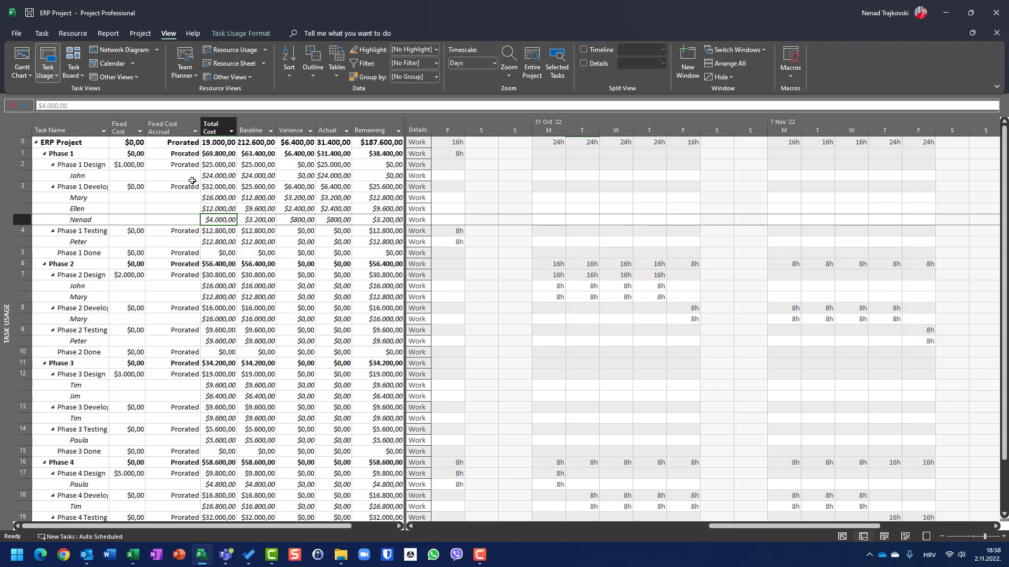
Step: Return to the Gantt Chart and compare the total cost, baseline cost and cost variance of Phase 1 Development
left_click(18, 56)
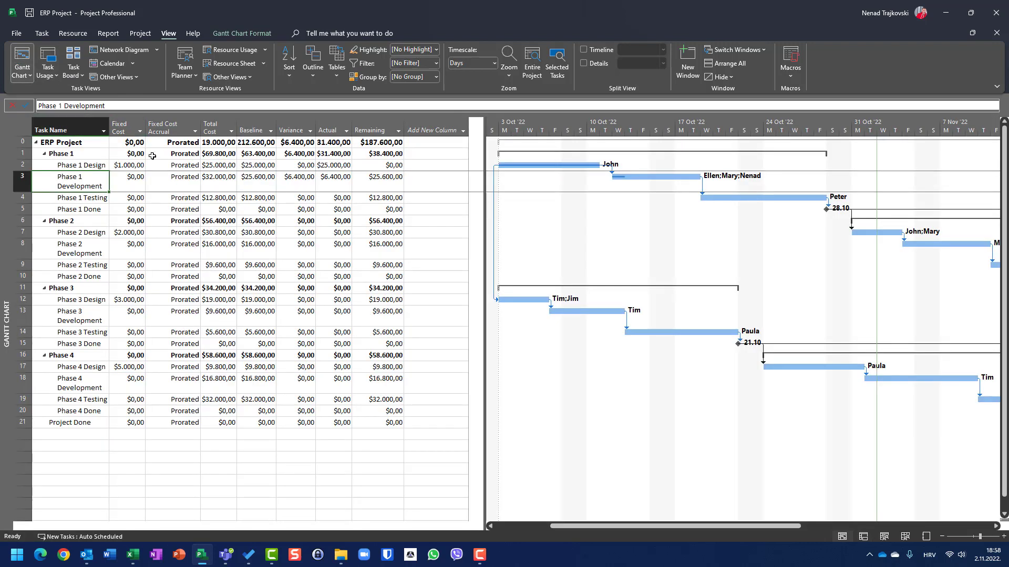
left_click(215, 180)
mouse_move(201, 555)
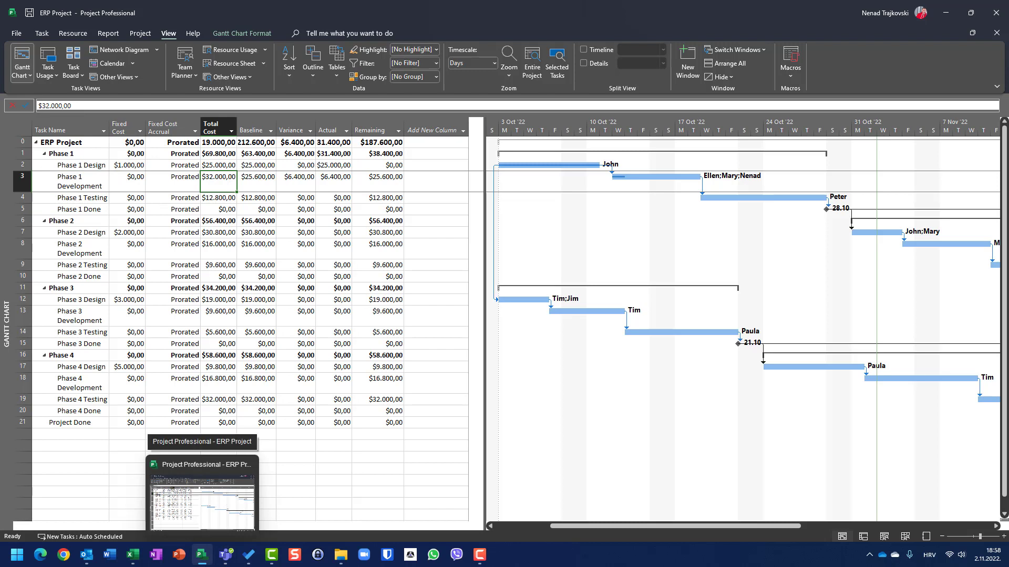
left_click(256, 181)
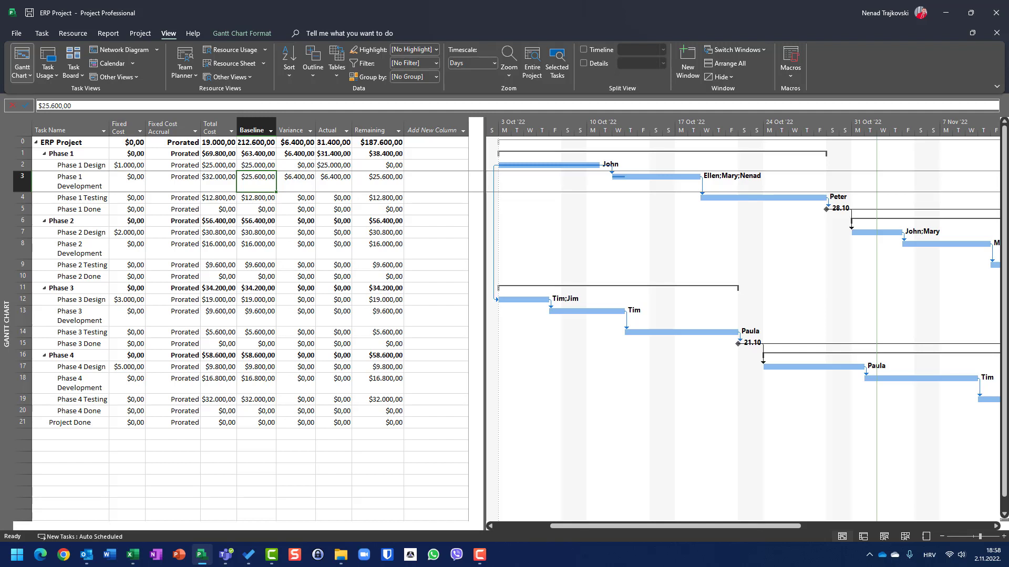
left_click(296, 181)
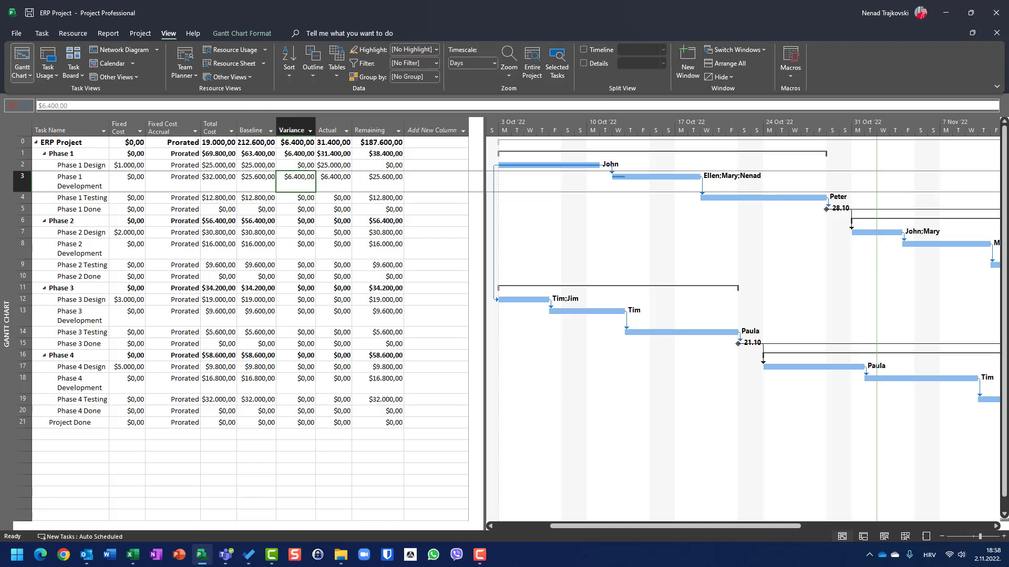
key("Left")
key("Left")
key("Left")
key("Right")
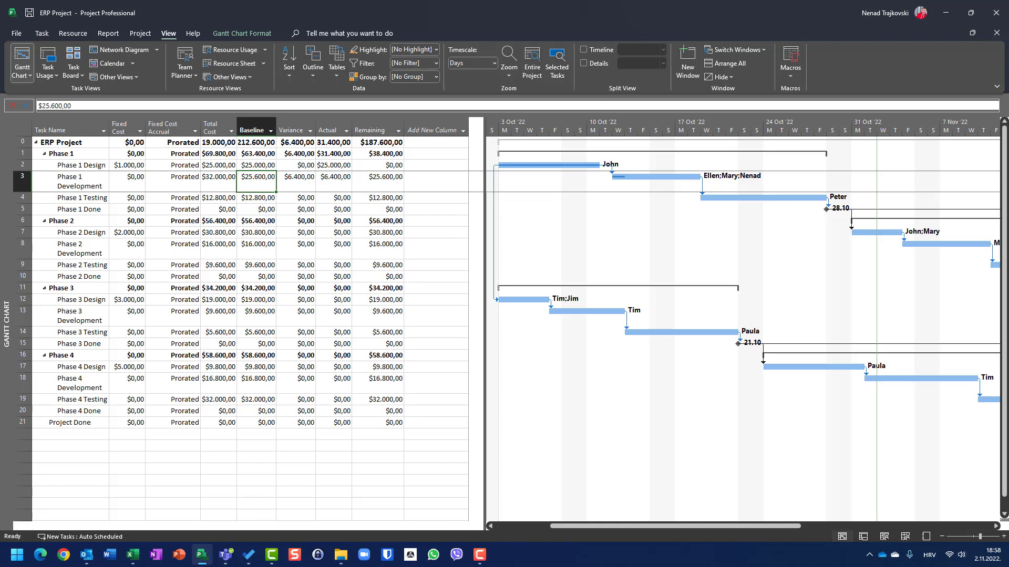
left_click(296, 181)
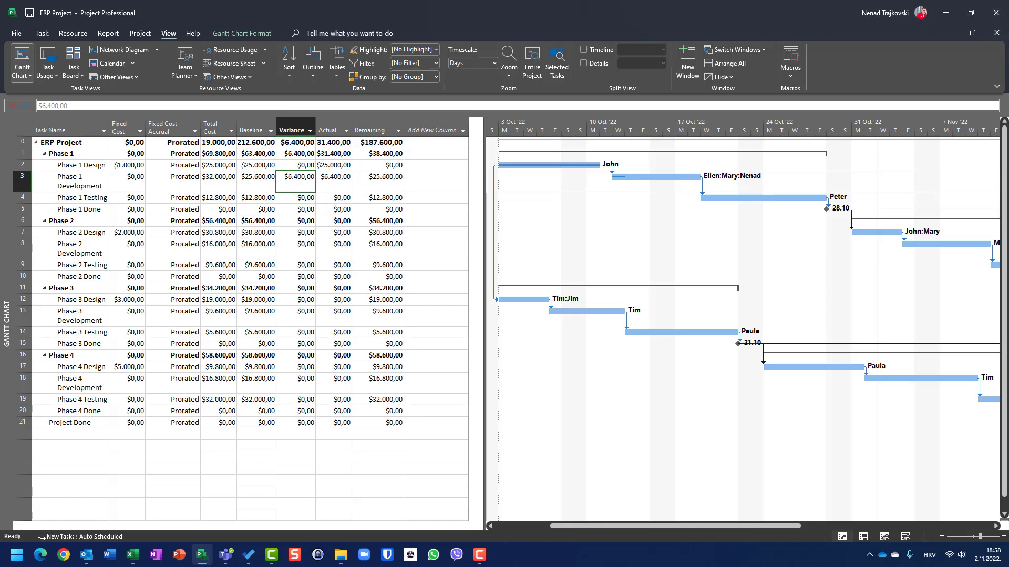
Step: Check the actual and remaining costs of Phase 1 Development against its total cost
left_click(334, 181)
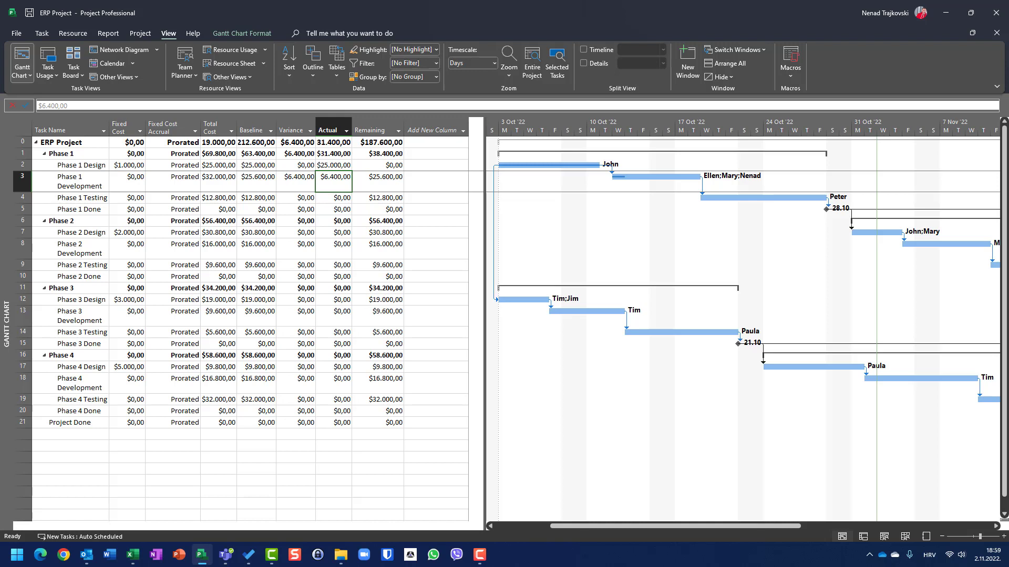
left_click(208, 181)
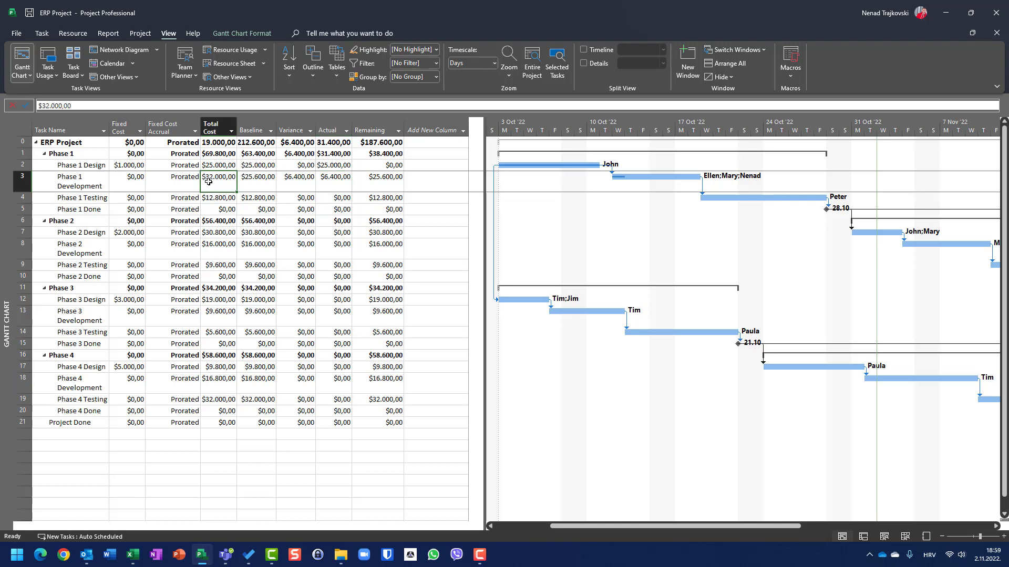
left_click(323, 179)
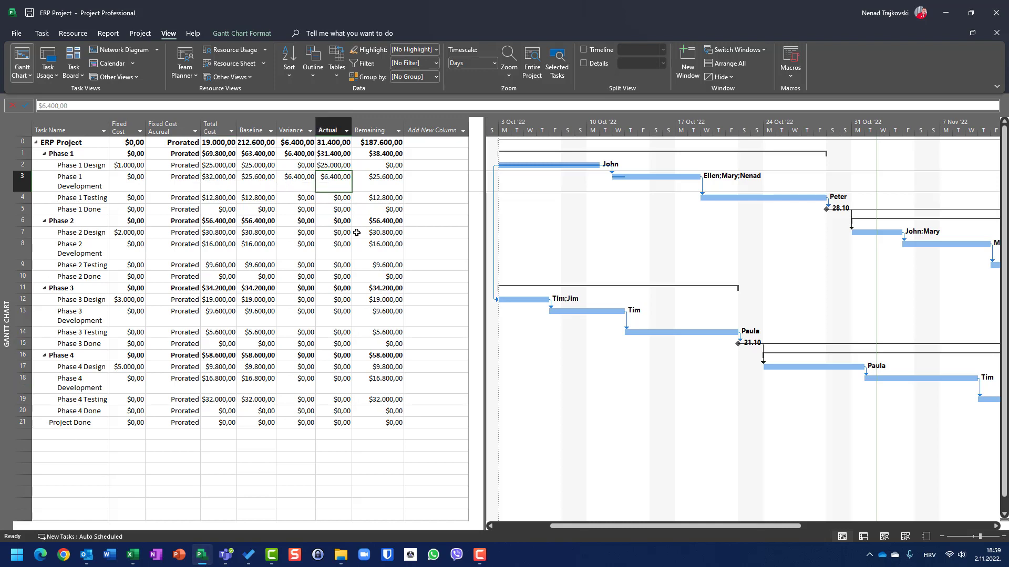
left_click(390, 187)
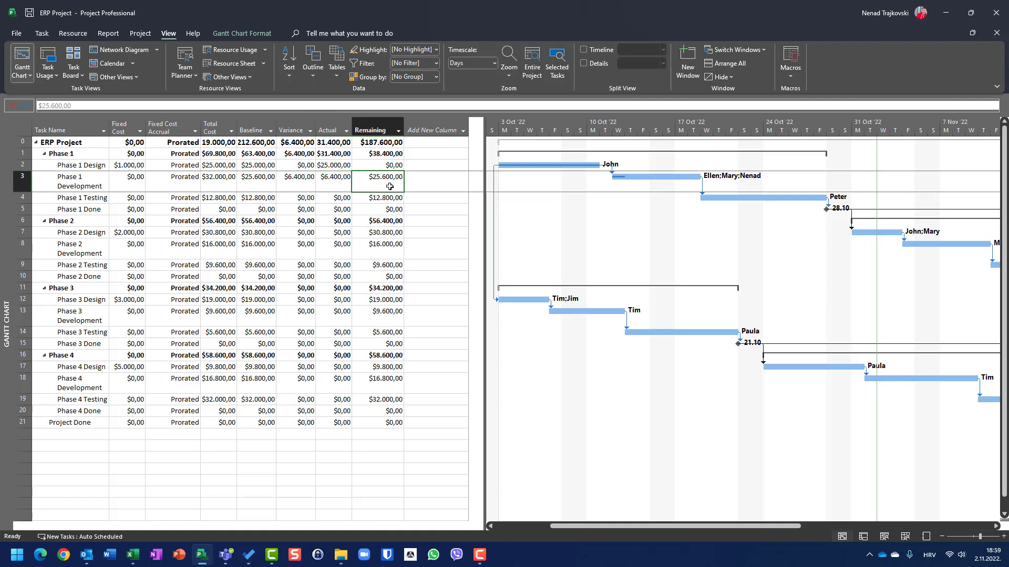
Step: Show the Work table in the Gantt Chart and compare Phase 1 Development's baseline work with its current work
right_click(27, 130)
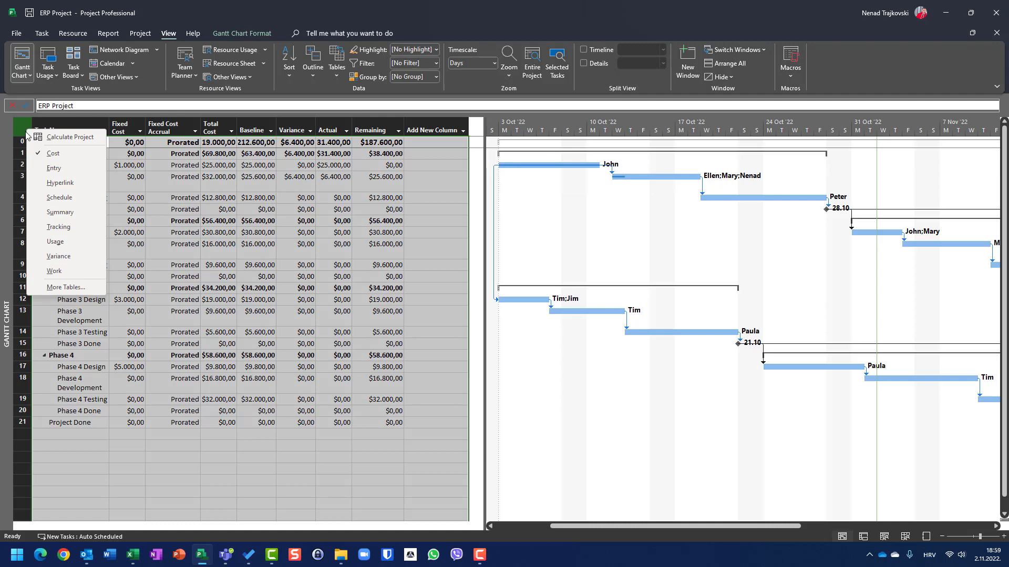
left_click(65, 272)
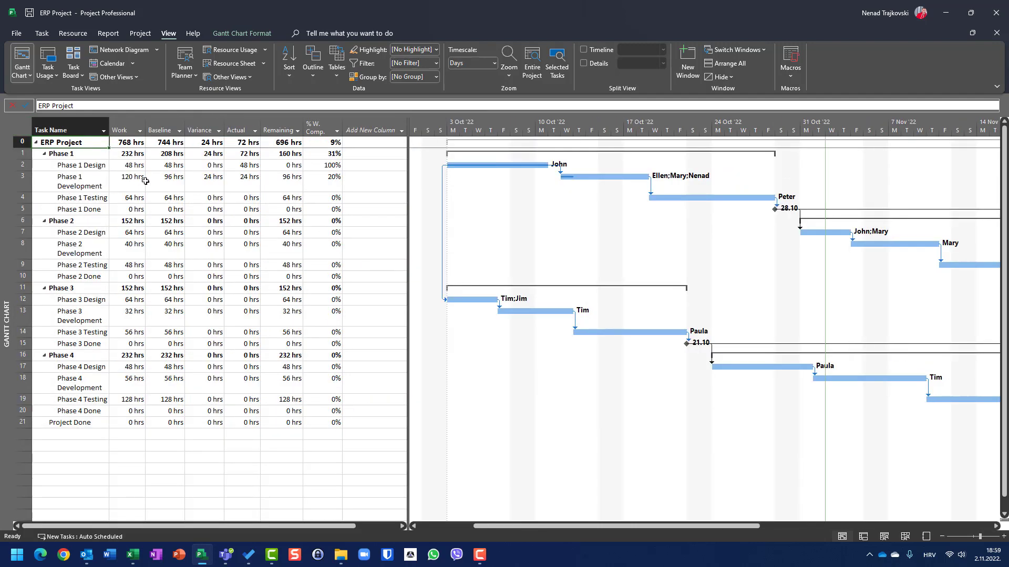
left_click(168, 186)
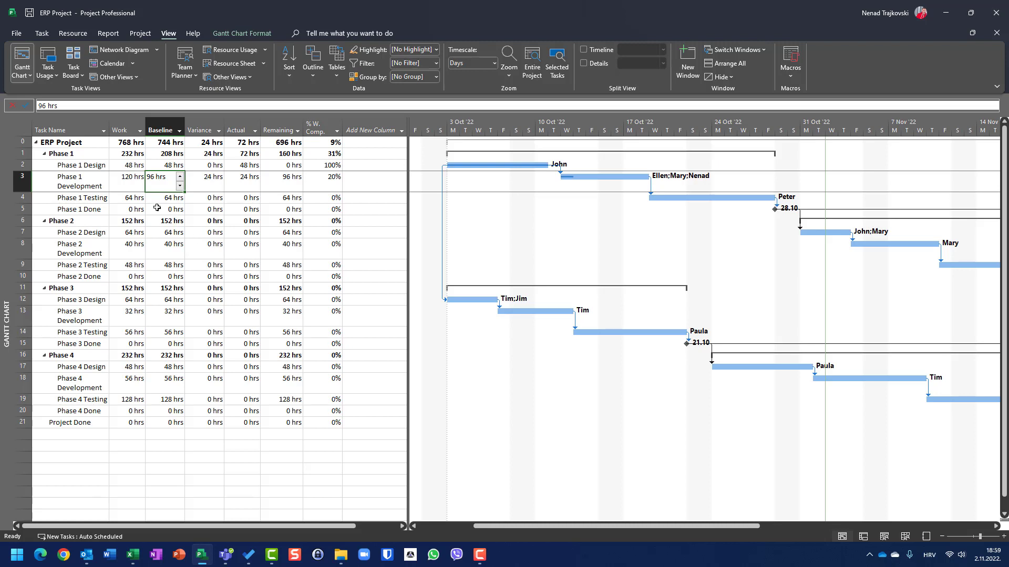
left_click(126, 189)
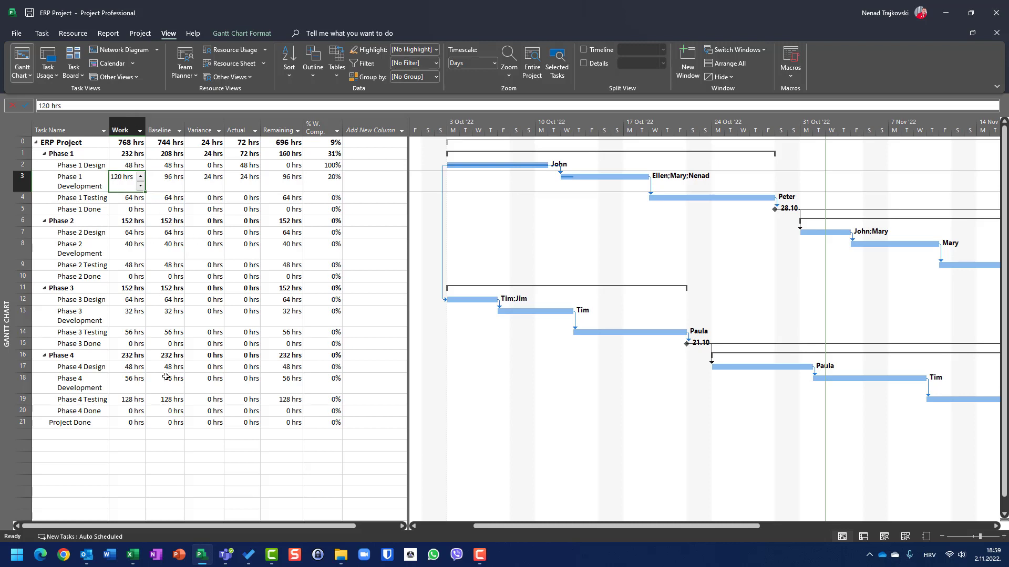
Step: Open the Task Usage view and switch its table to Work
left_click(52, 58)
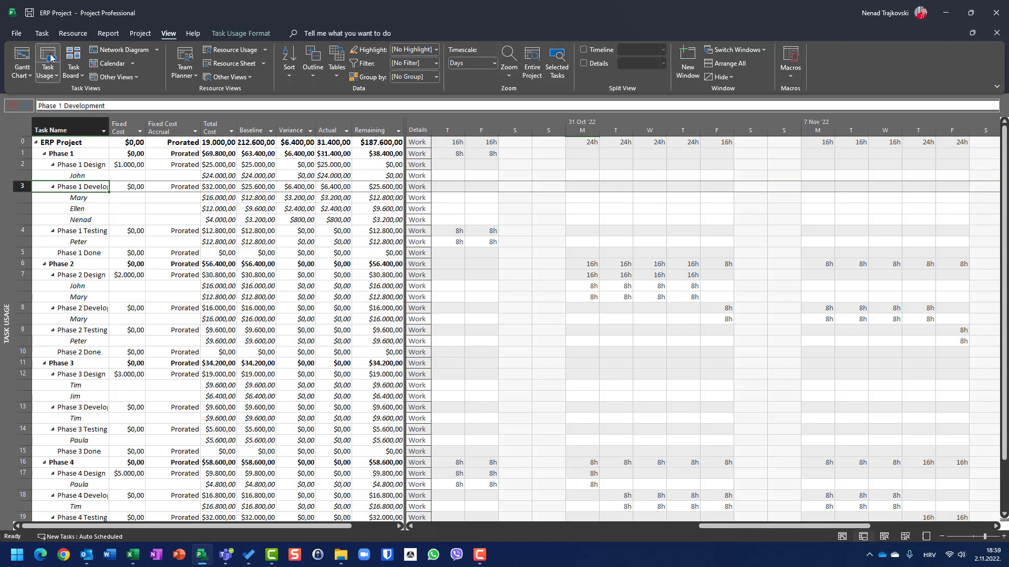
left_click(25, 126)
right_click(25, 126)
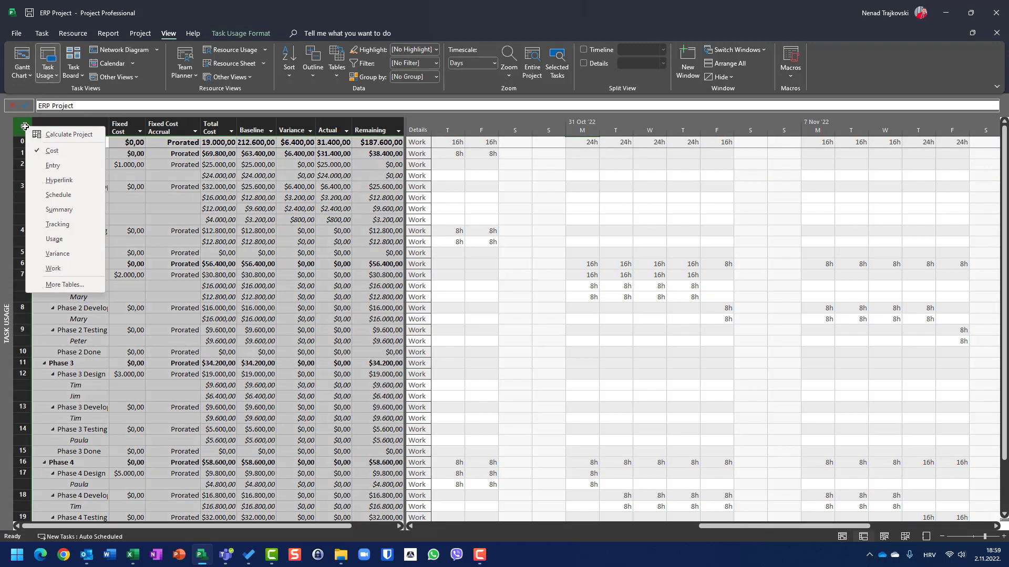
left_click(42, 268)
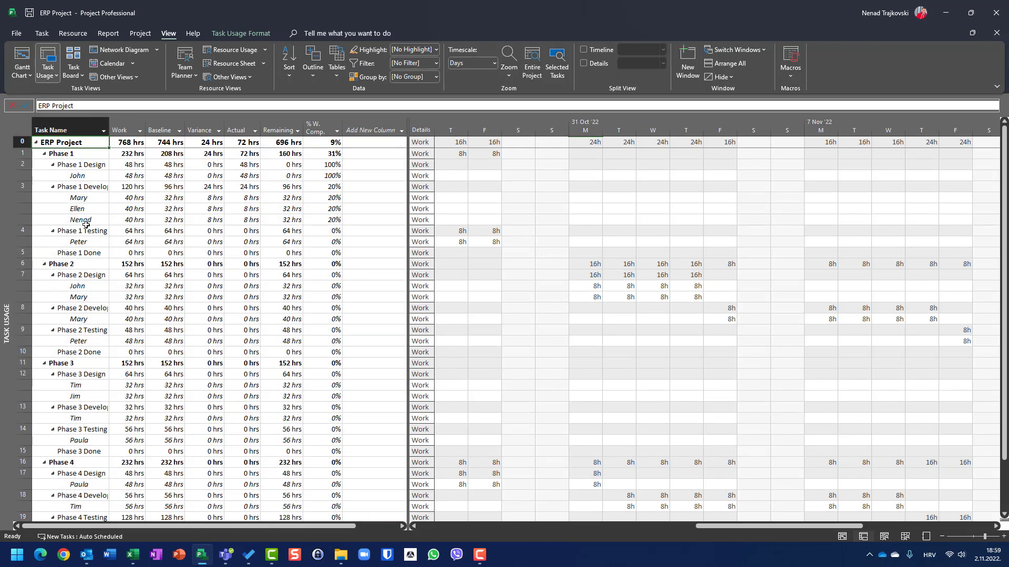
Step: Review the work hours of each resource assigned to Phase 1 Development
left_click(129, 199)
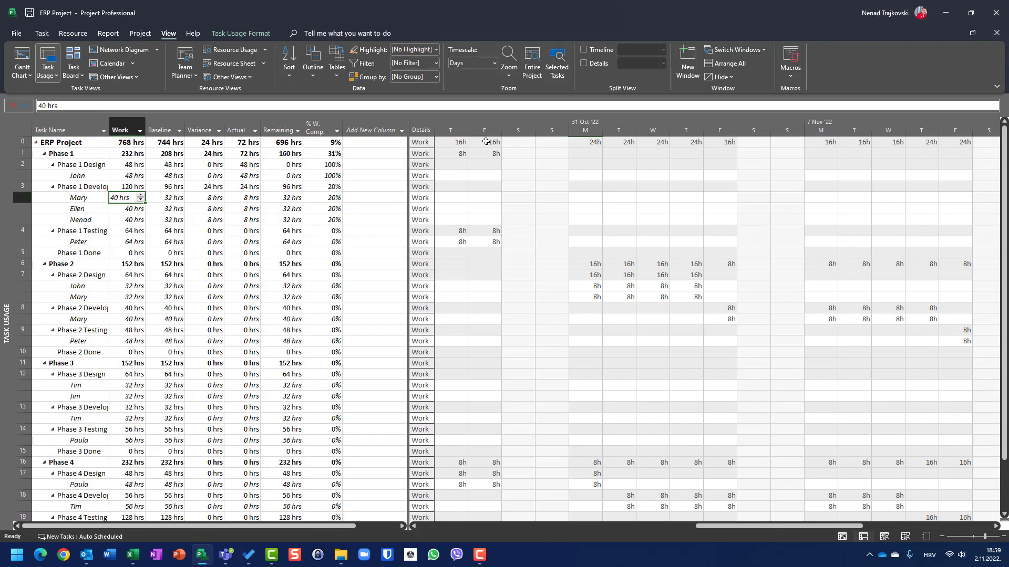
key("Down")
key("Down")
key("Up")
key("Up")
key("Down")
key("Down")
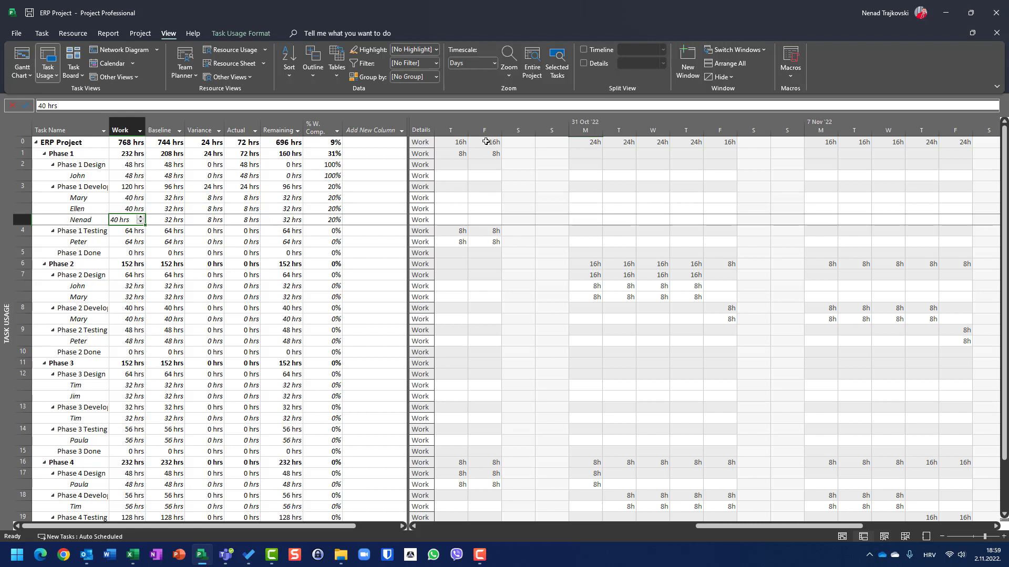
Step: Review the baseline work of each Phase 1 Development resource and of the task itself
key("Right")
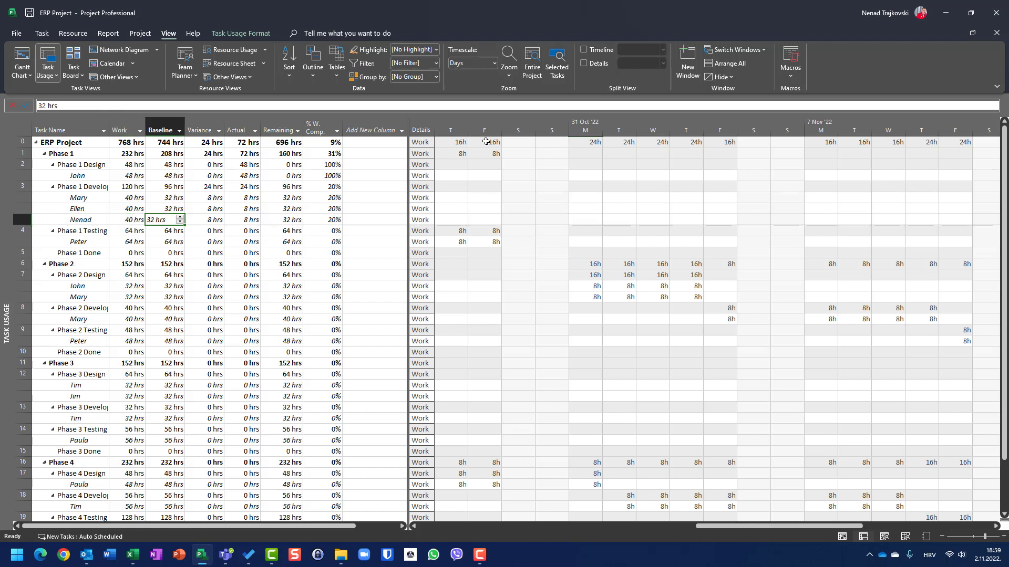
key("Up")
key("Up")
key("Down")
key("Down")
key("Up")
key("Up")
key("Up")
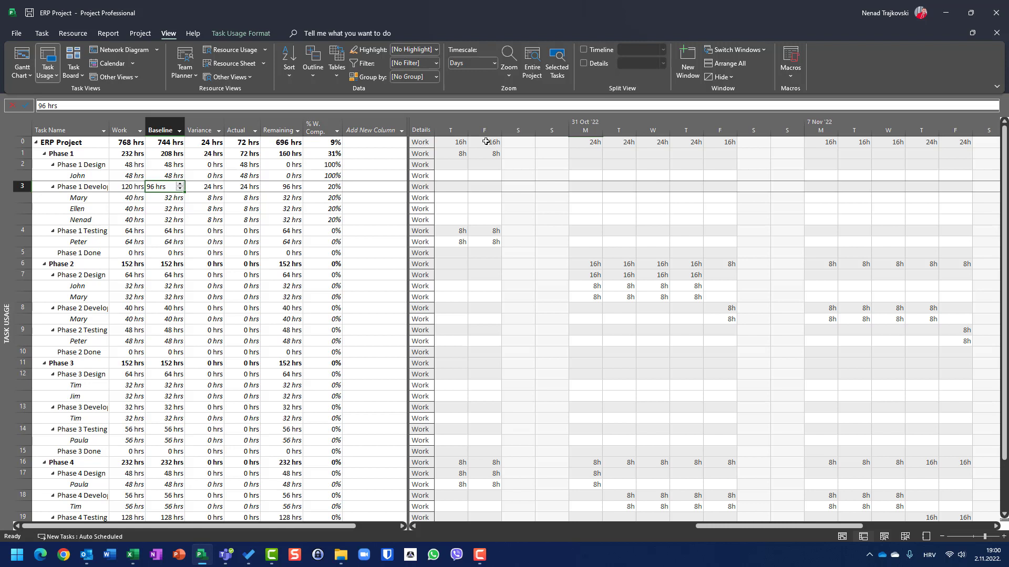
Step: Compare Phase 1 Development's total work with its baseline work and return to the Gantt Chart
key("Left")
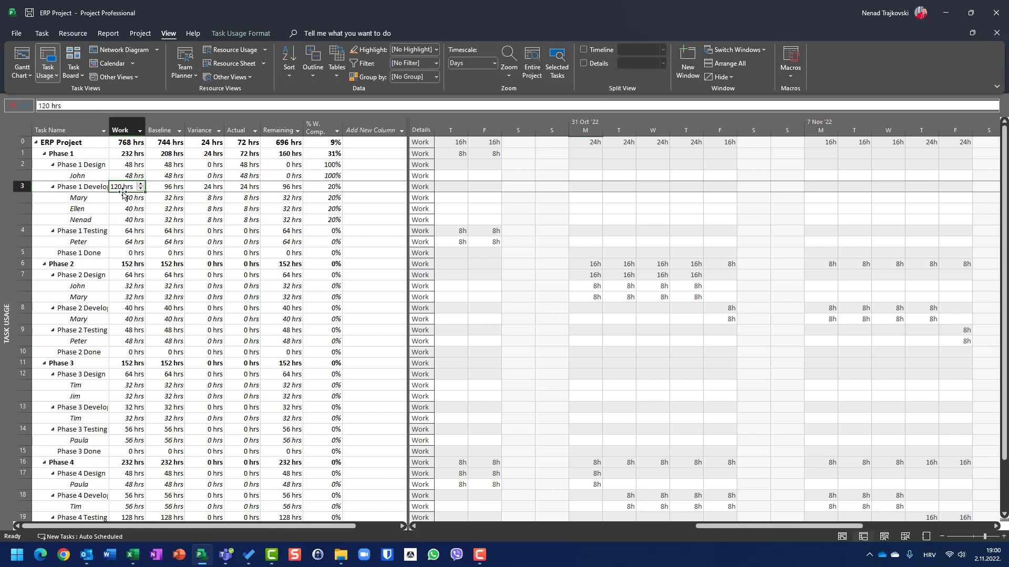
left_click(167, 188)
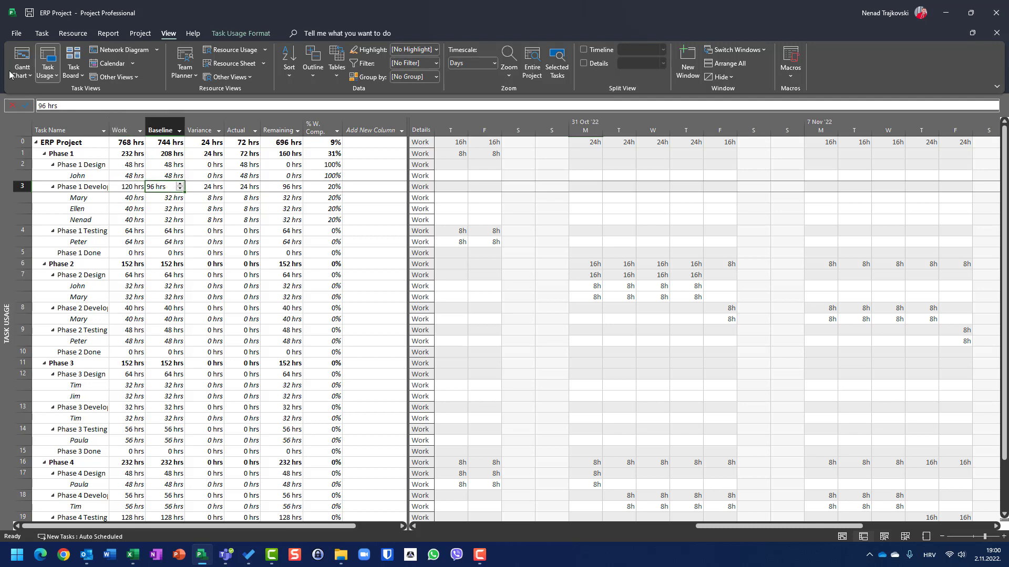
left_click(22, 59)
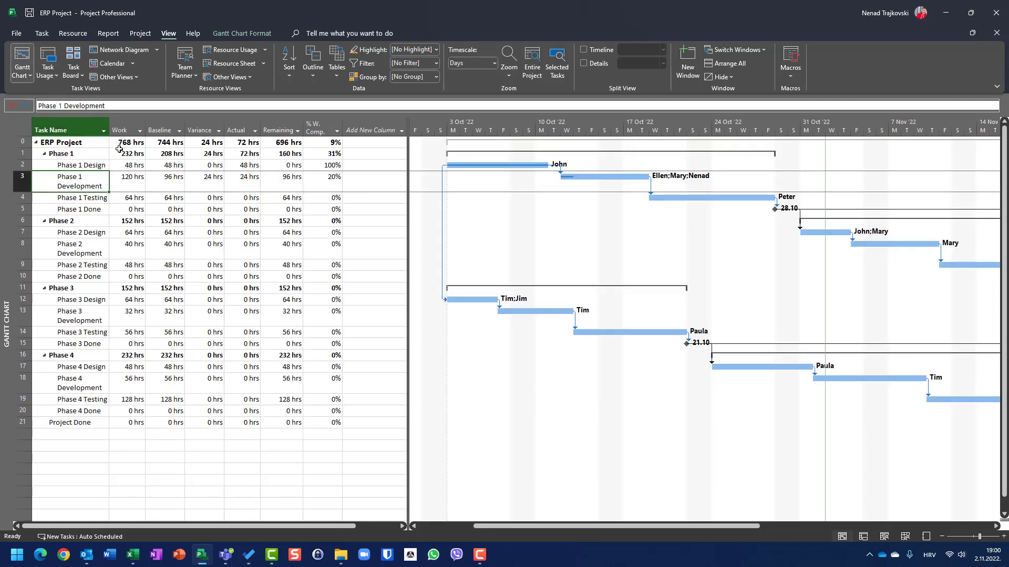
Step: Compare Phase 1 Development's total work with its baseline work and review the work variance and actual work
left_click(167, 181)
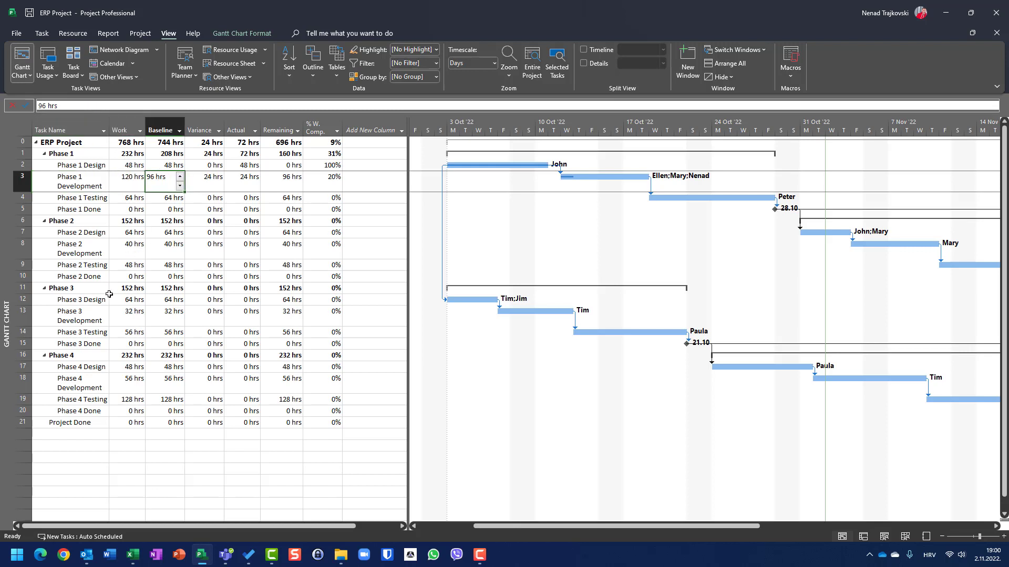
key("Left")
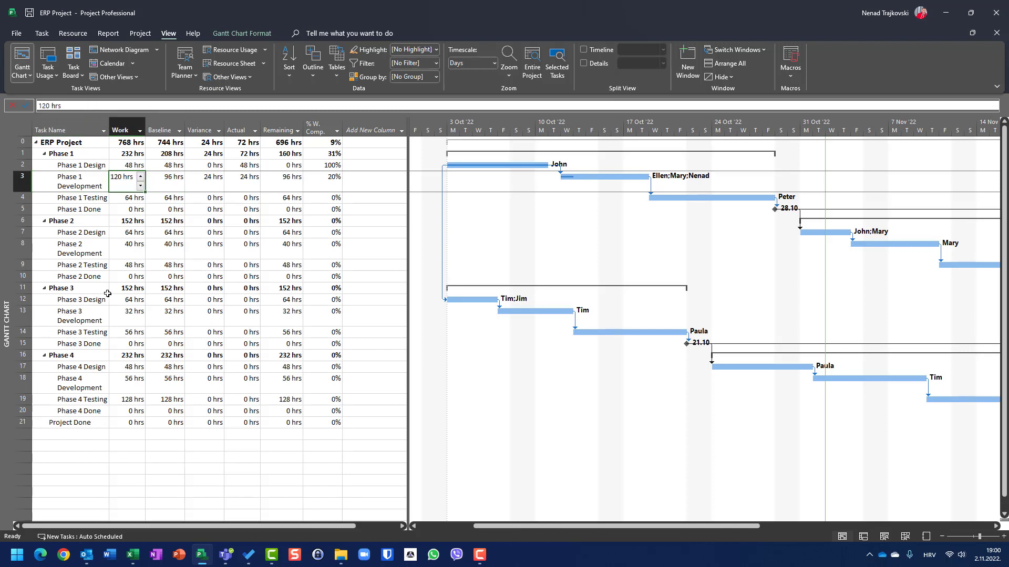
key("Right")
key("Right")
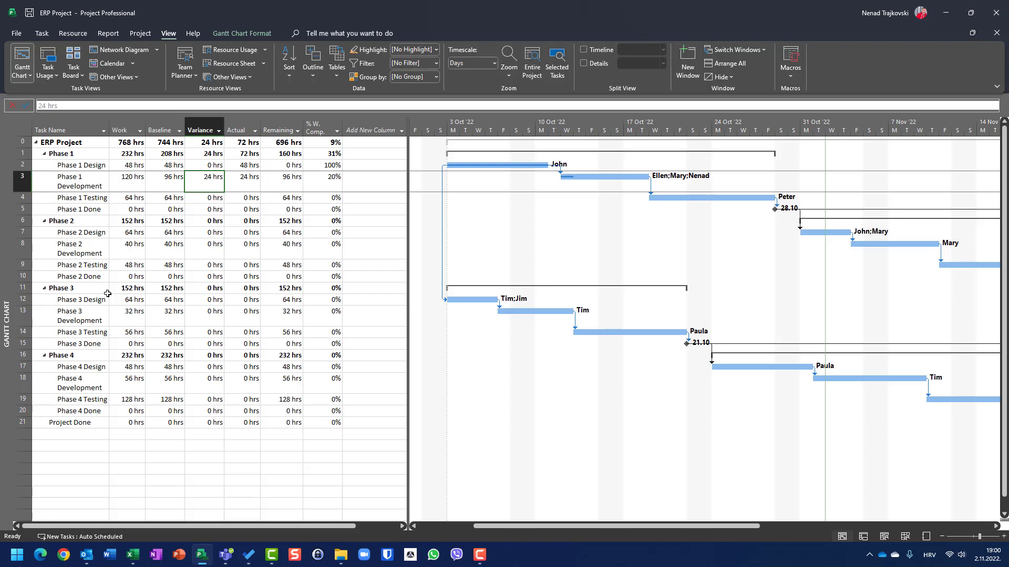
key("Right")
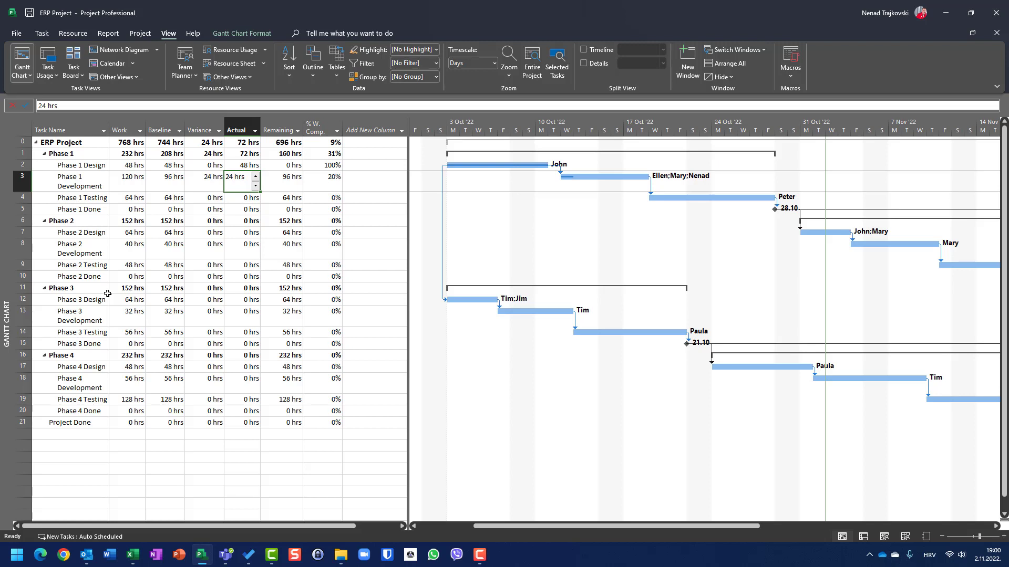
Step: Compare Phase 1 Development's total work with its actual and remaining work
key("Left")
key("Left")
key("Left")
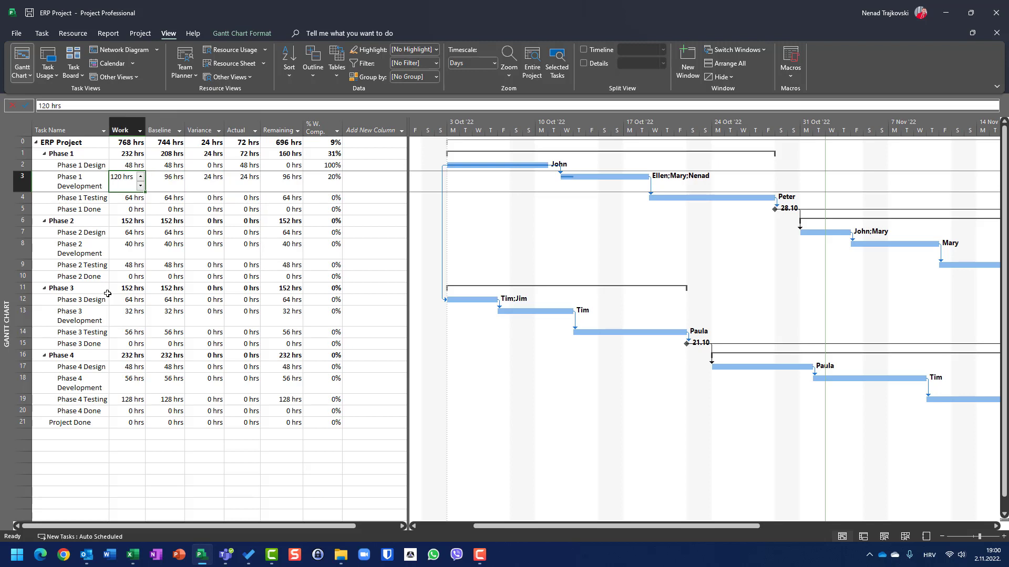
key("Right")
key("Right")
key("Right")
key("Right")
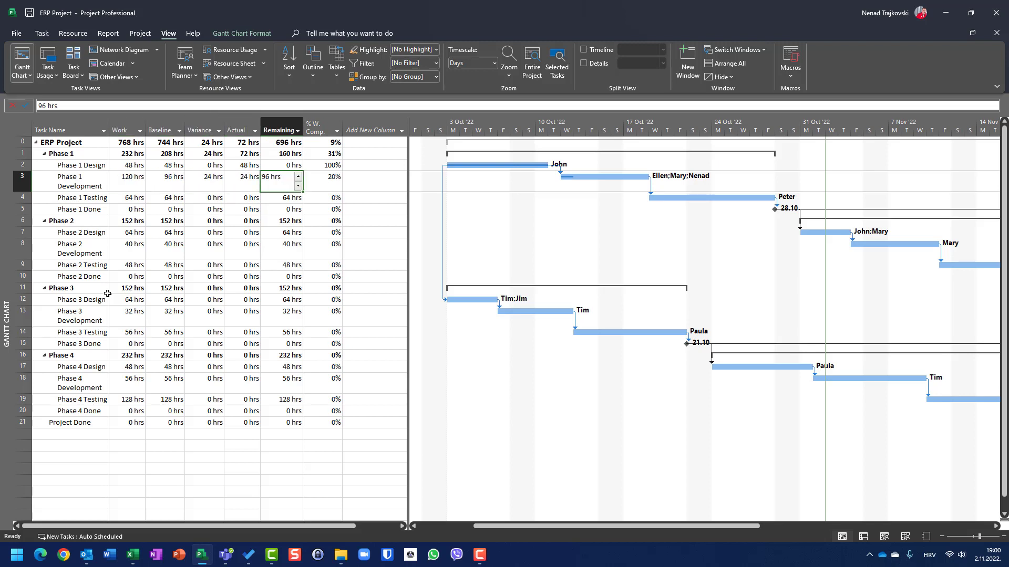
key("Left")
key("Left")
key("Left")
key("Left")
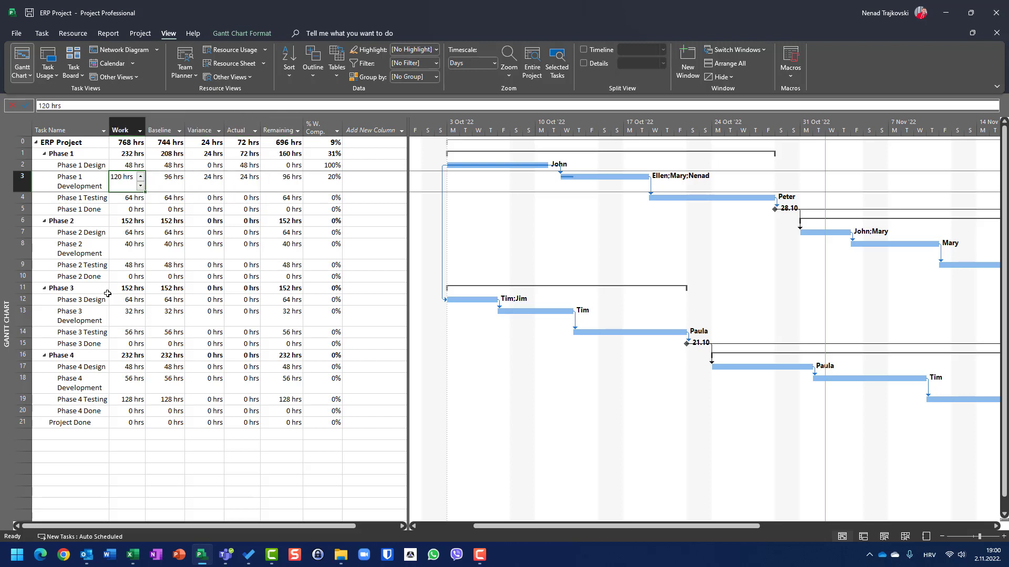
key("Right")
key("Right")
key("Right")
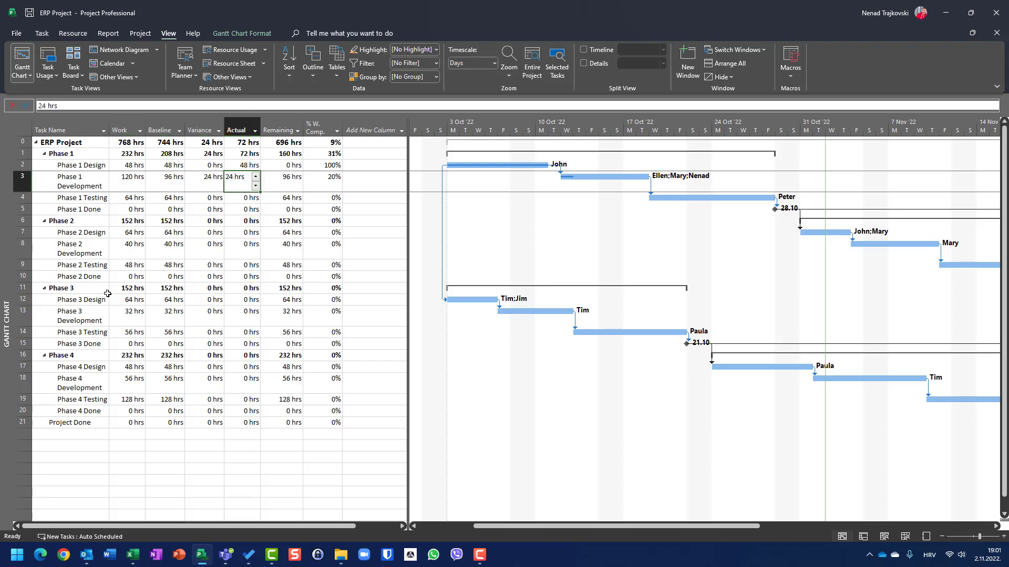
key("Right")
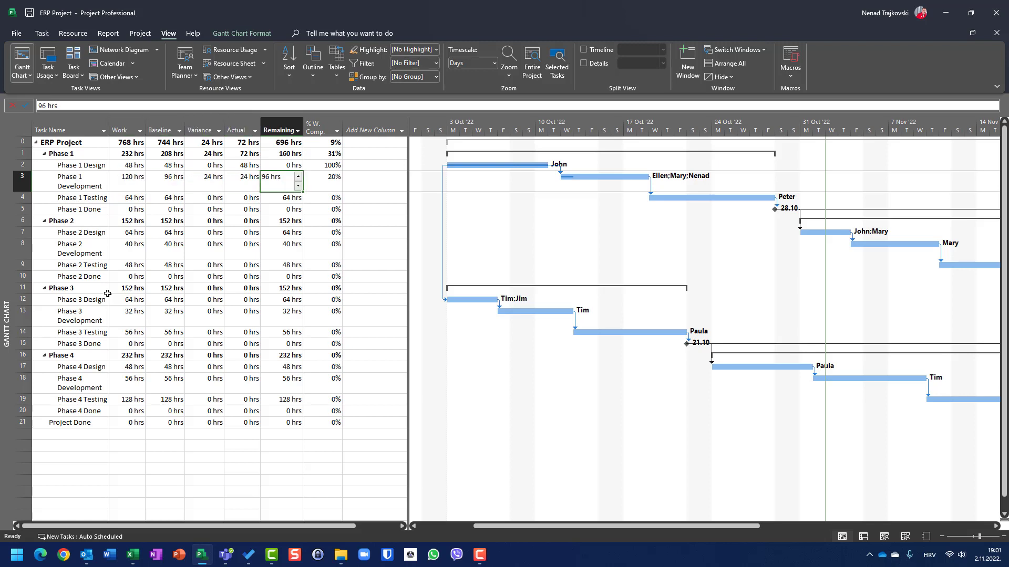
Step: Switch the Gantt Chart to the Variance table and widen the table area to show all its variance columns
right_click(20, 116)
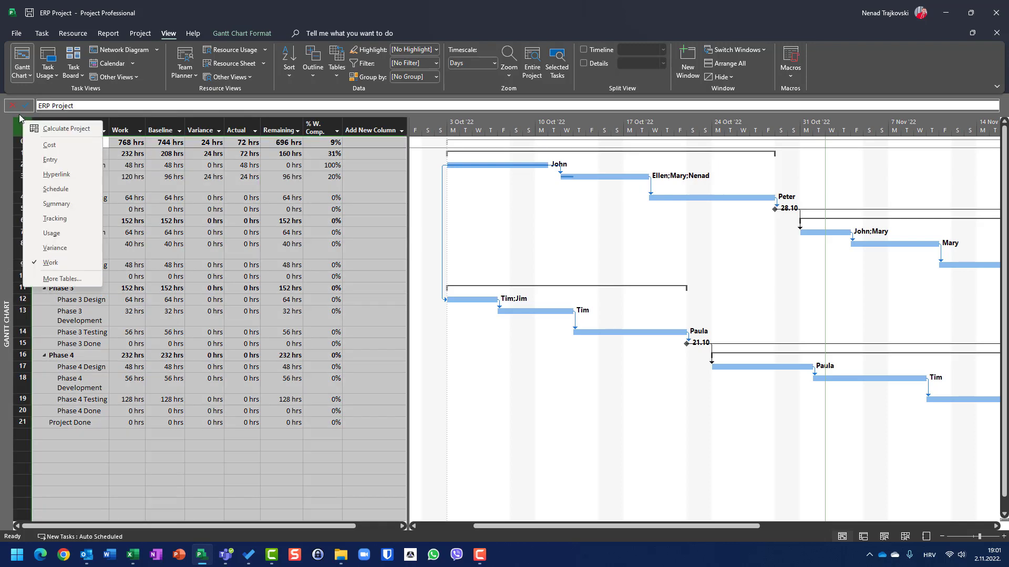
left_click(53, 247)
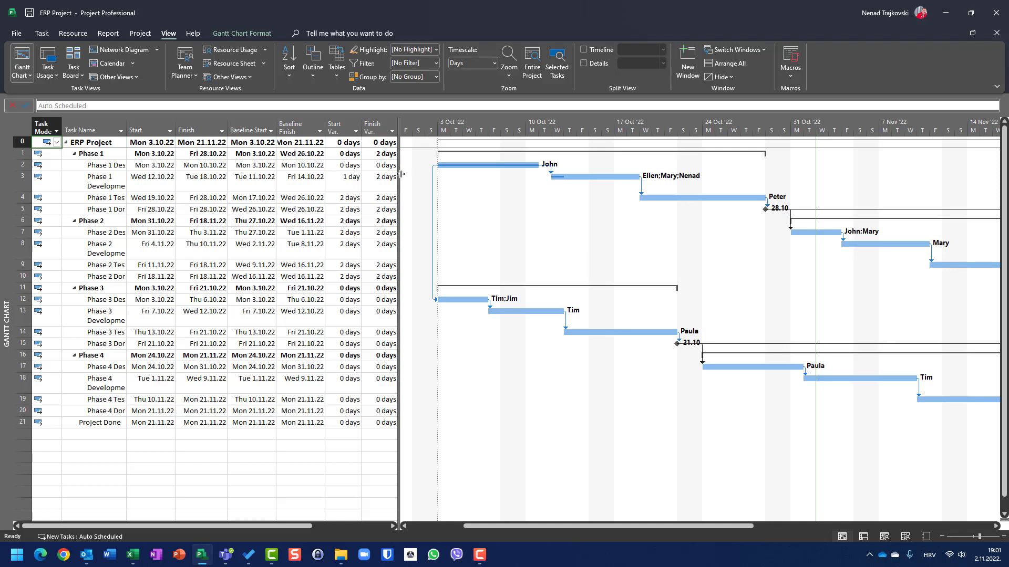
left_click_drag(395, 177, 435, 177)
Step: Review Phase 1 Development's baseline start and finish dates alongside its scheduled start and finish
left_click(97, 181)
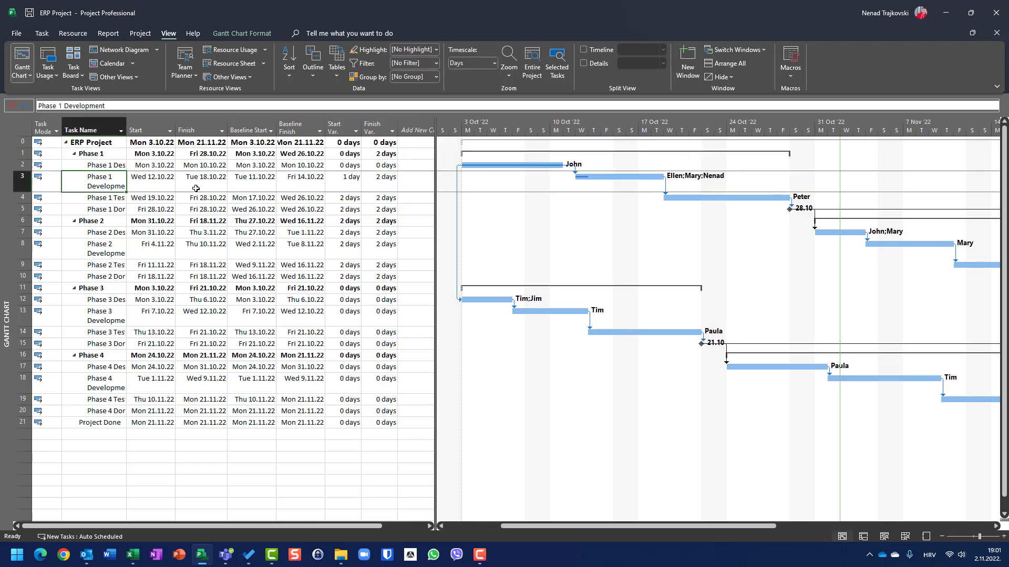
left_click(241, 182)
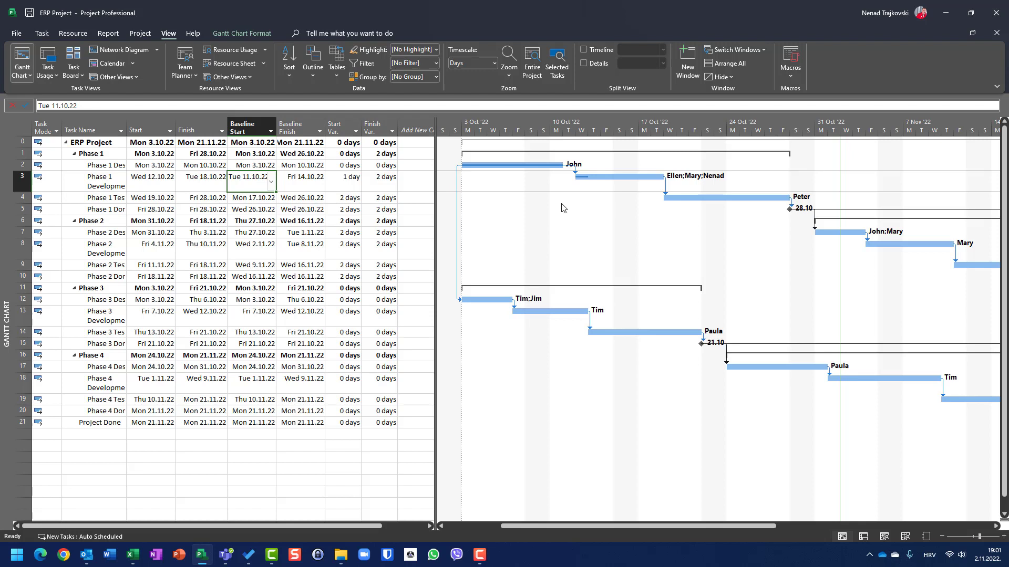
key("Tab")
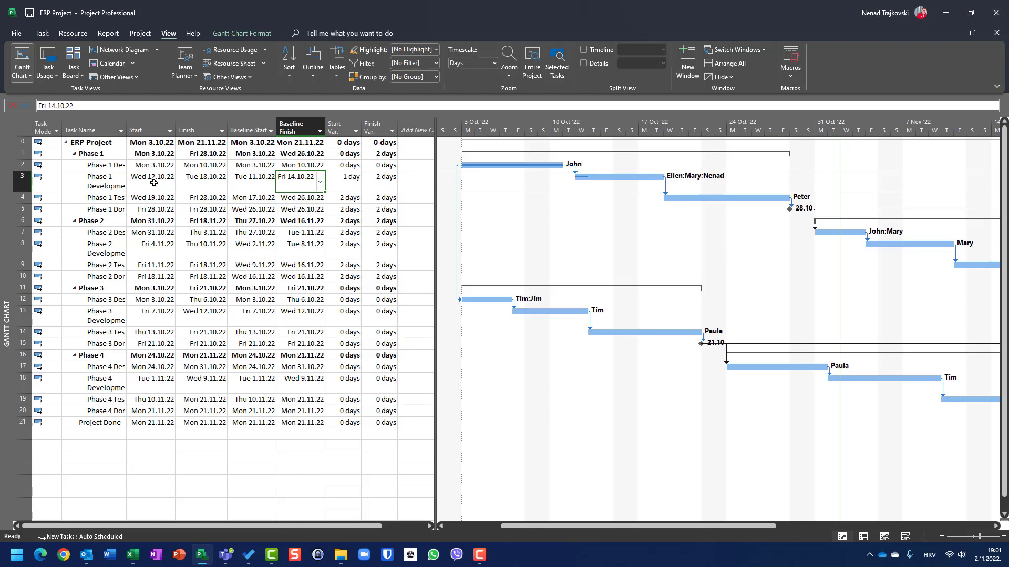
left_click(153, 182)
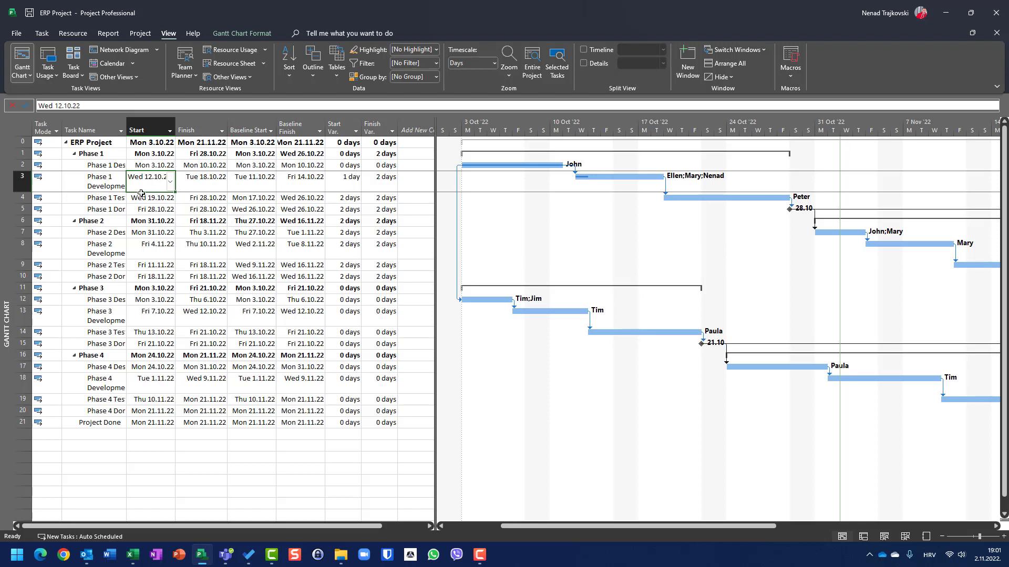
left_click(201, 185)
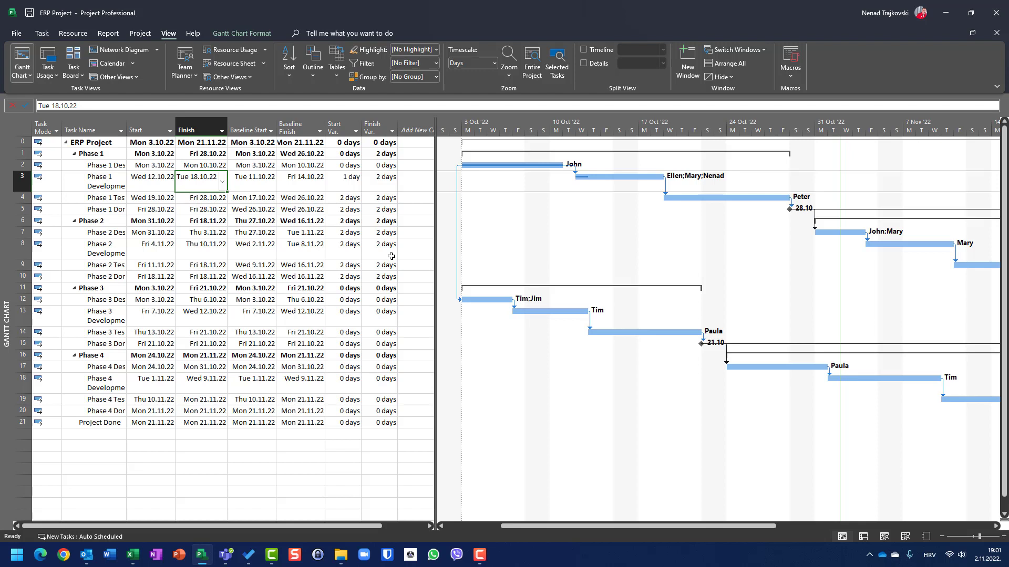
Step: Compare Phase 1 Development's start with its baseline start and examine the start and finish variances
key("Tab")
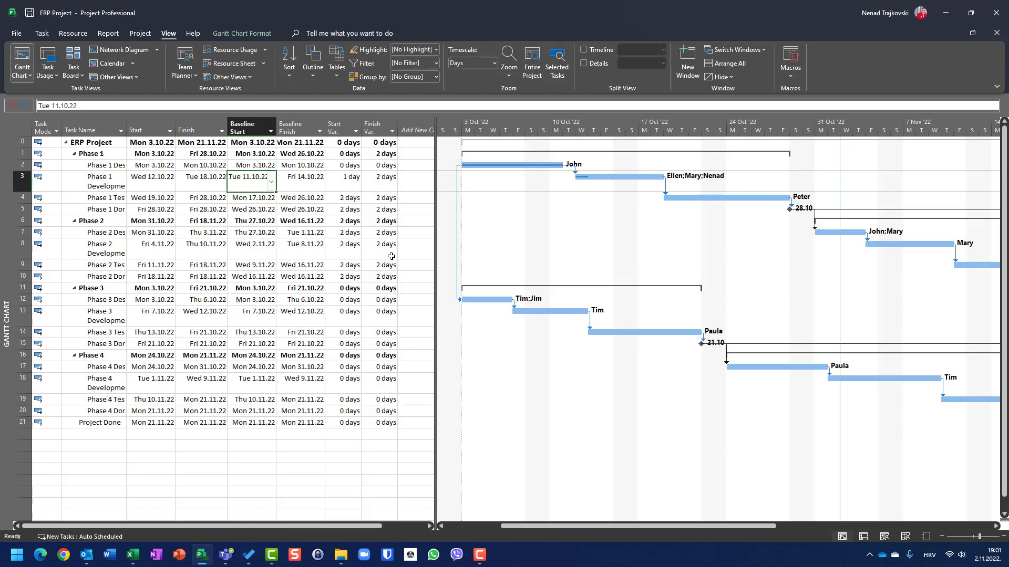
key("shift+Tab")
key("shift+Tab")
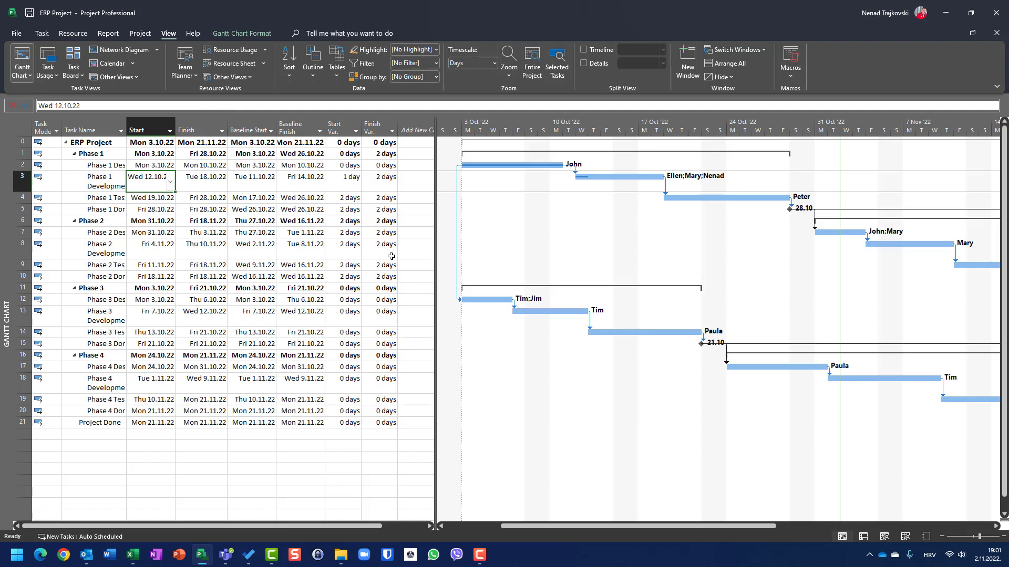
key("Tab")
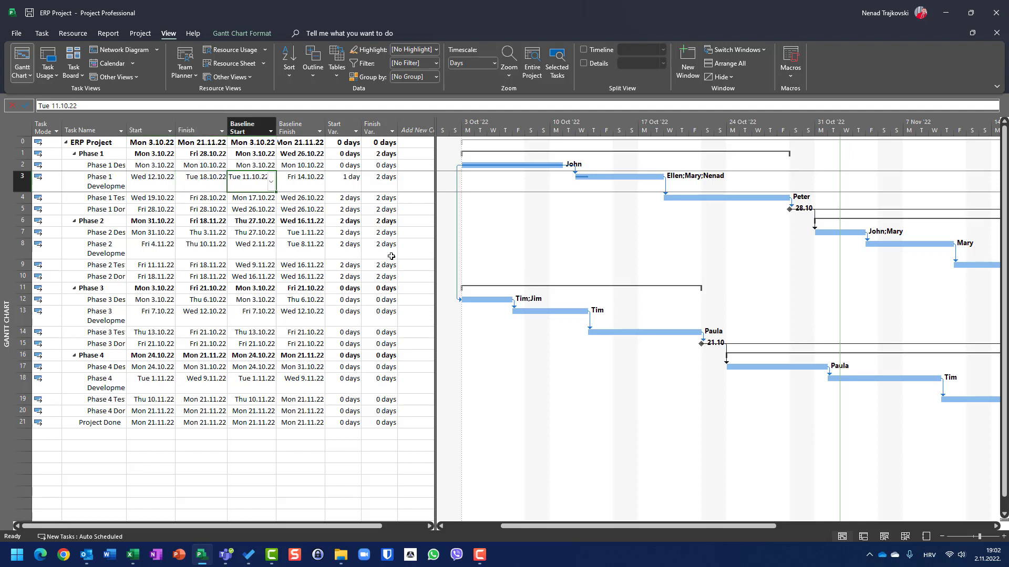
key("Tab")
key("Tab")
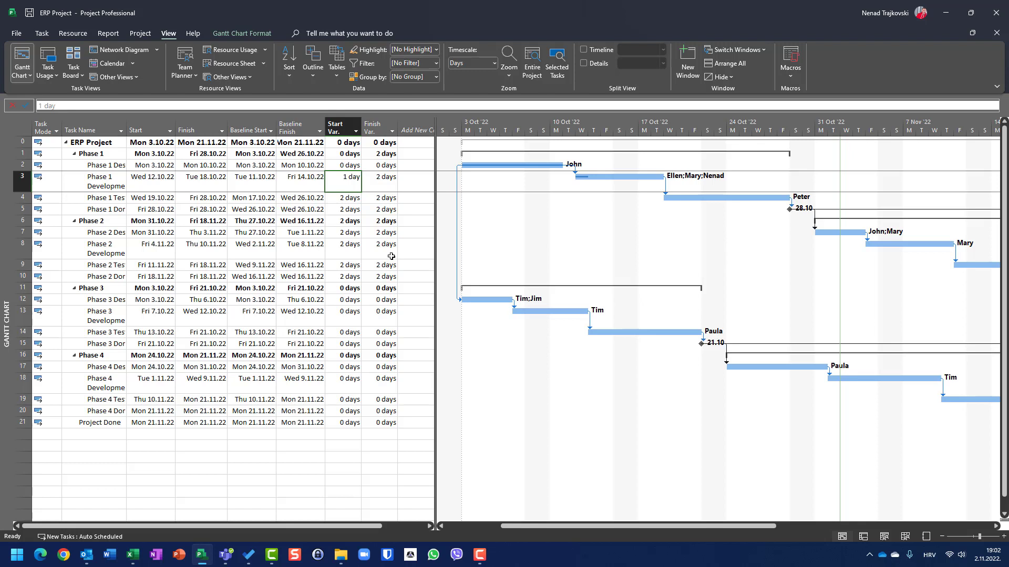
key("Tab")
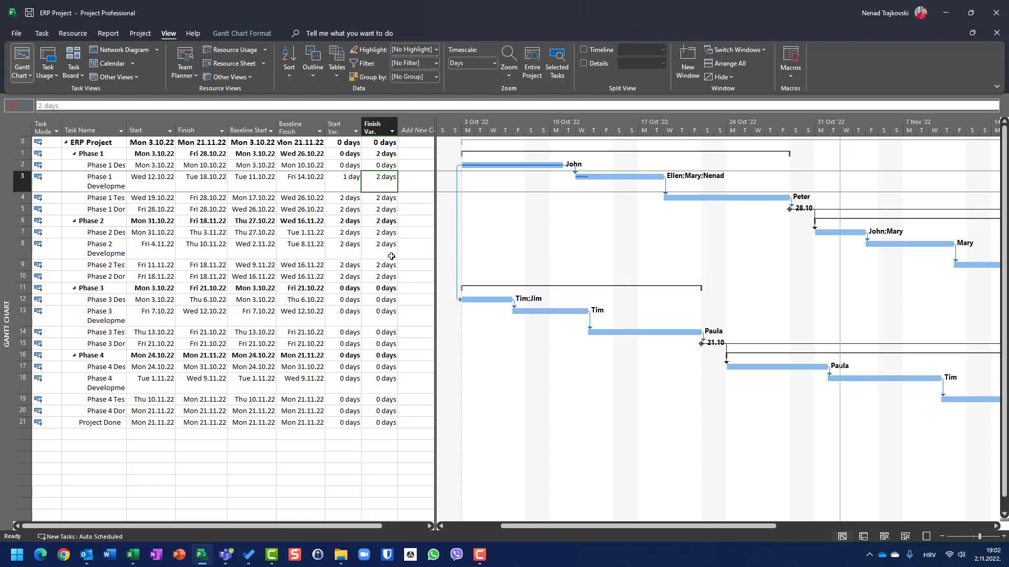
Step: Compare Phase 1 Development's finish with its baseline finish and check the resulting finish variance
key("Left")
key("Left")
key("Left")
key("Left")
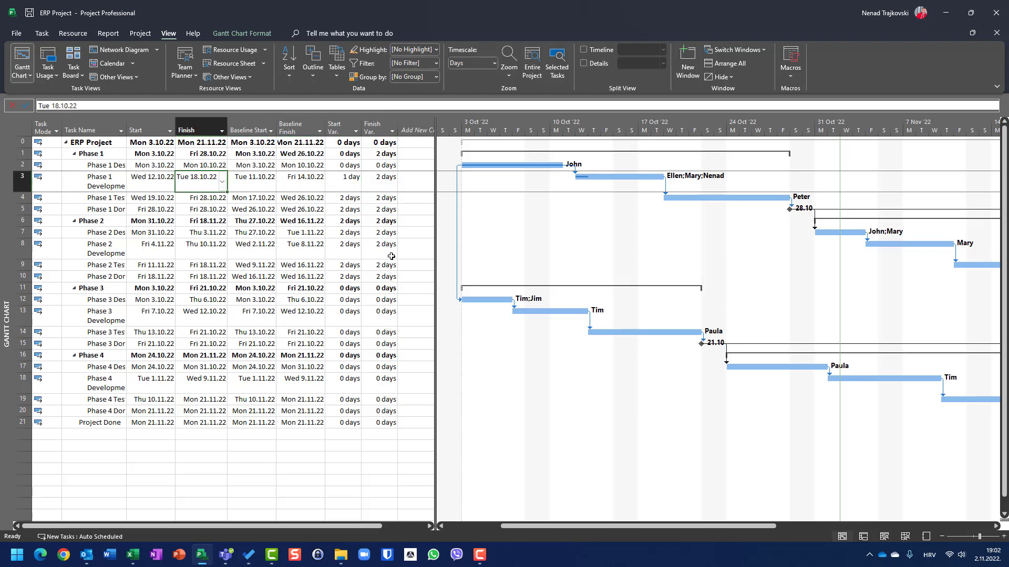
key("Right")
key("Right")
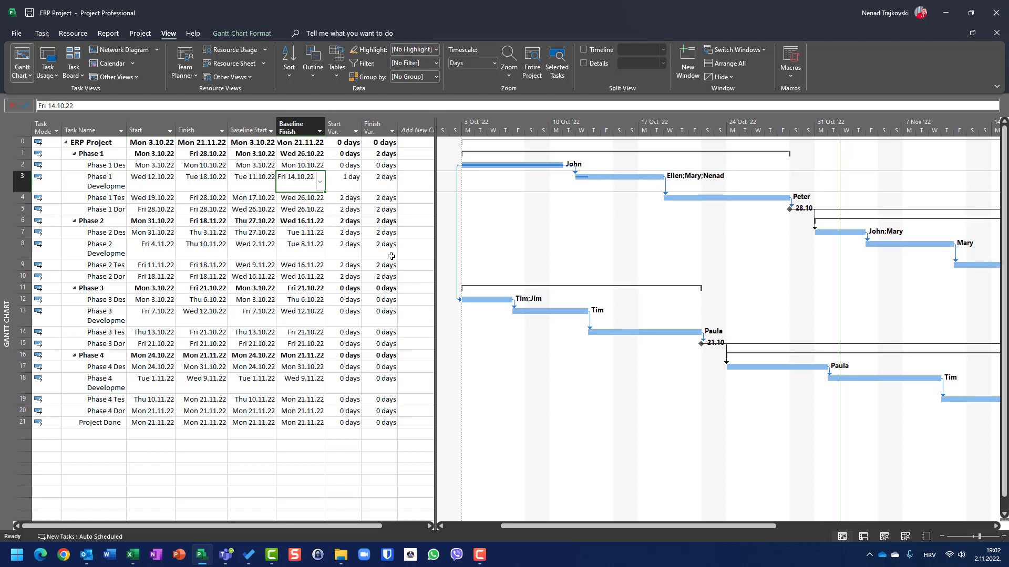
key("Right")
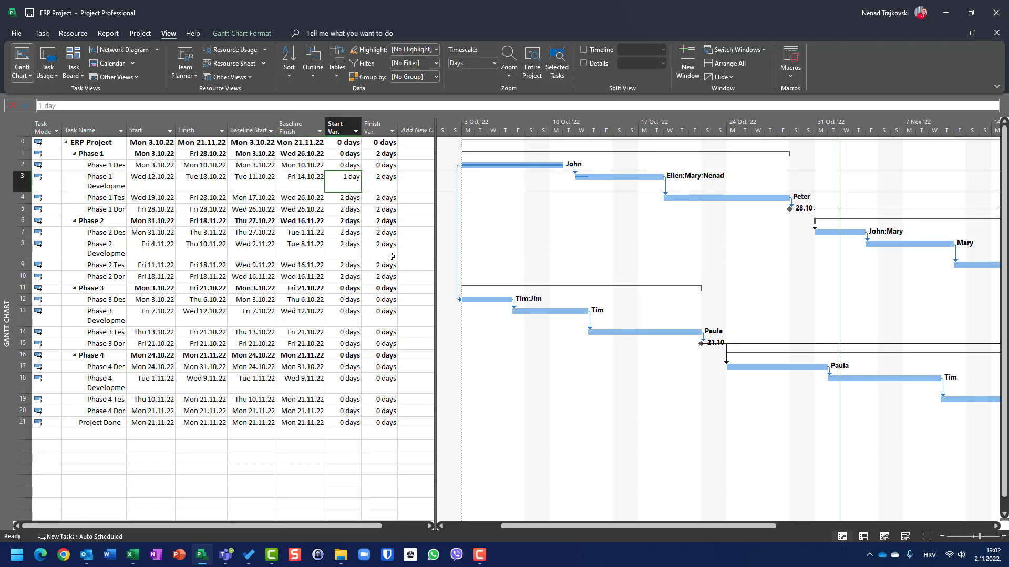
key("Right")
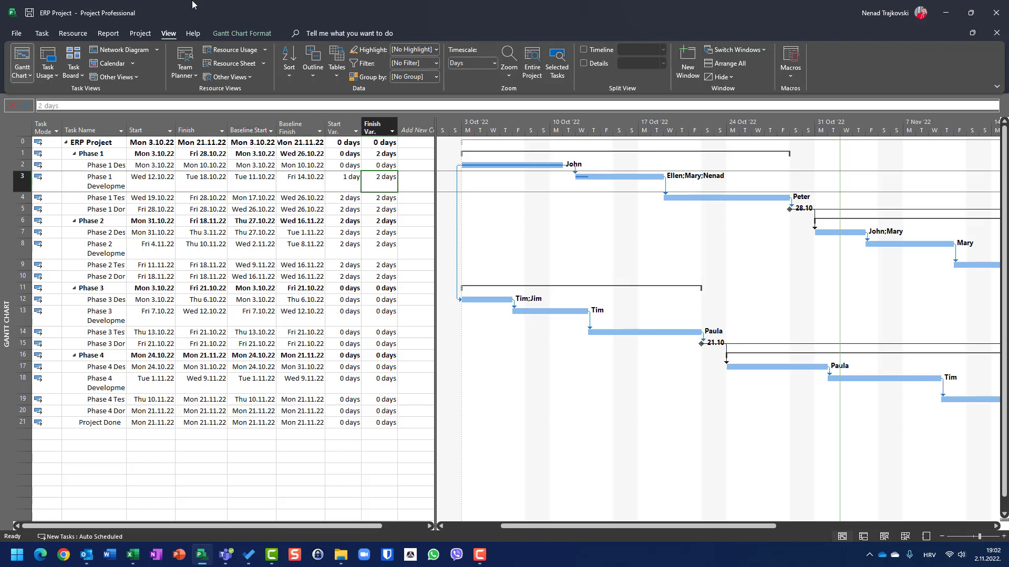
Step: Return to the Entry table and mark Phase 1 Development as 100% complete
right_click(24, 123)
left_click(48, 161)
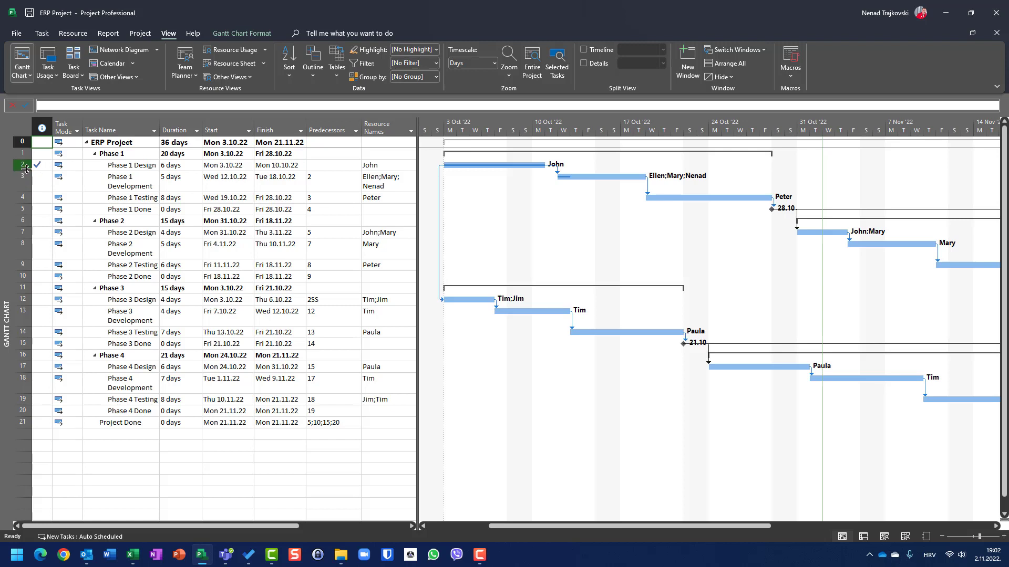
left_click(24, 166)
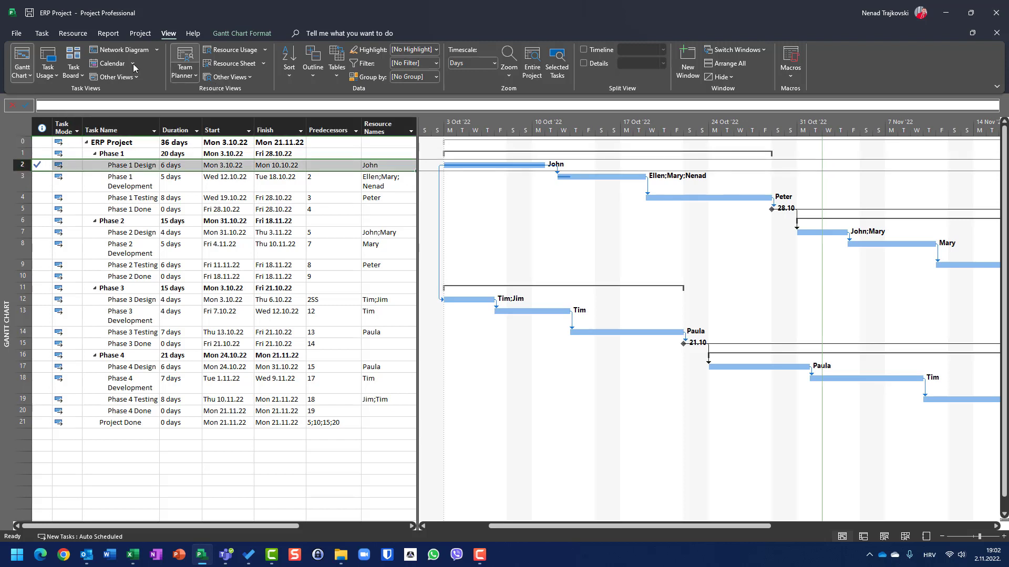
left_click(42, 35)
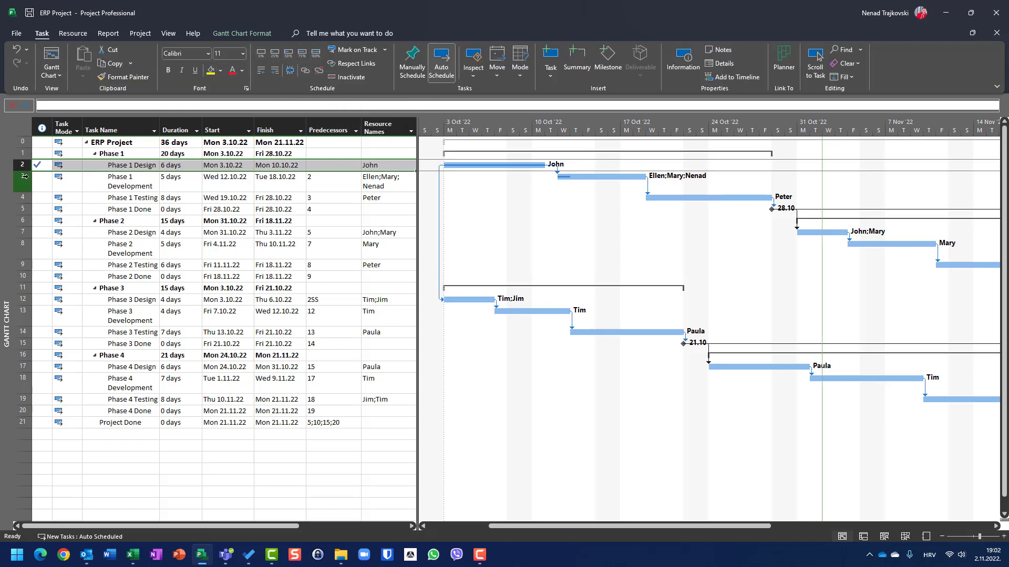
key("Down")
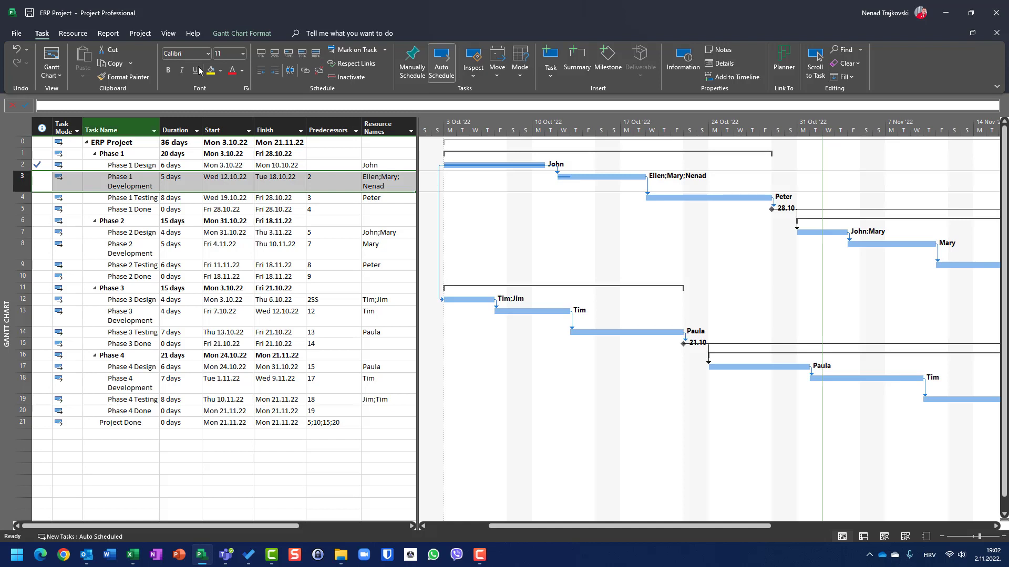
left_click(318, 57)
left_click(32, 198)
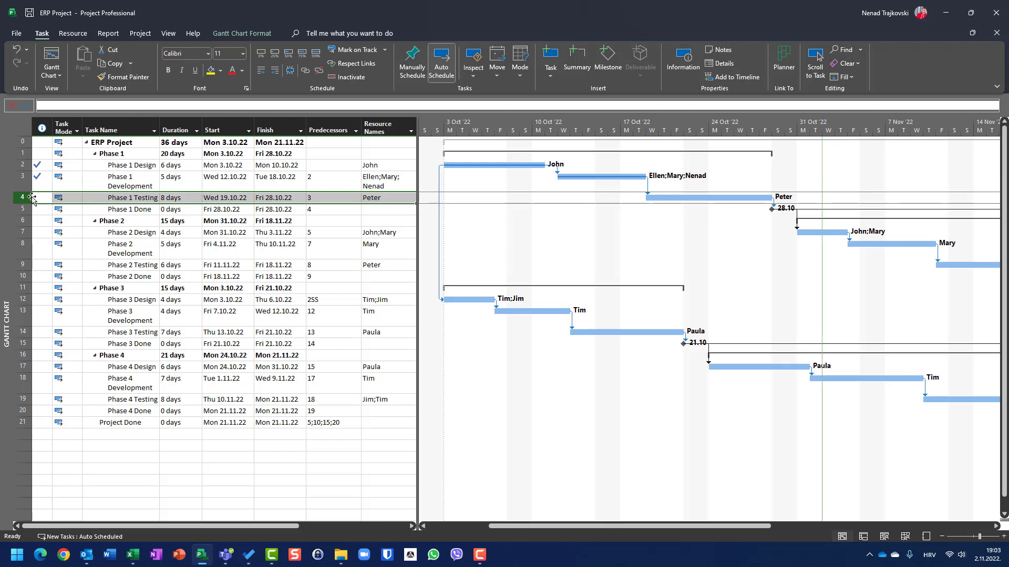
Step: Switch back to the Variance table and check the start variance of Phase 1 Testing, leaving that task selected
right_click(21, 123)
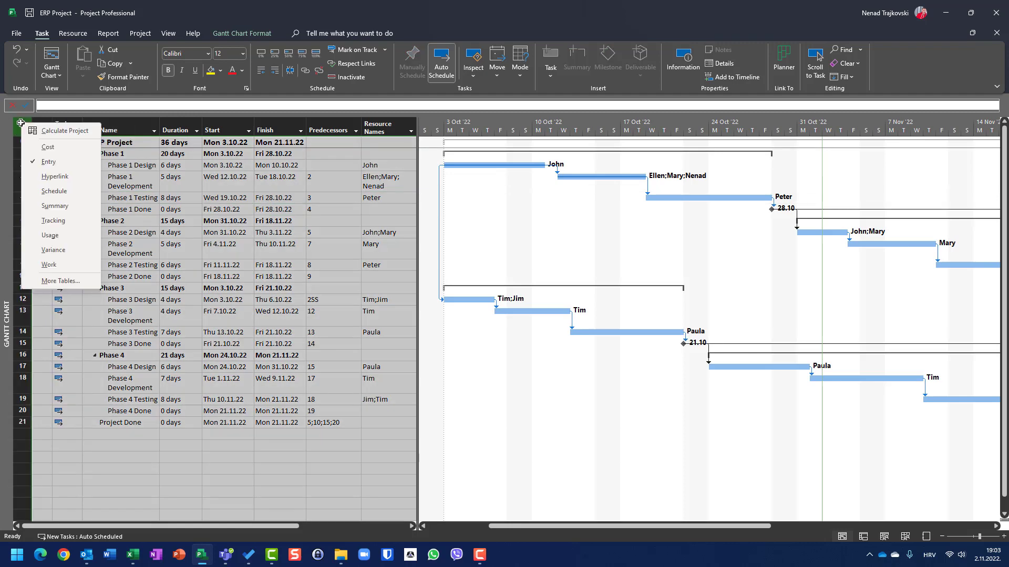
left_click(54, 255)
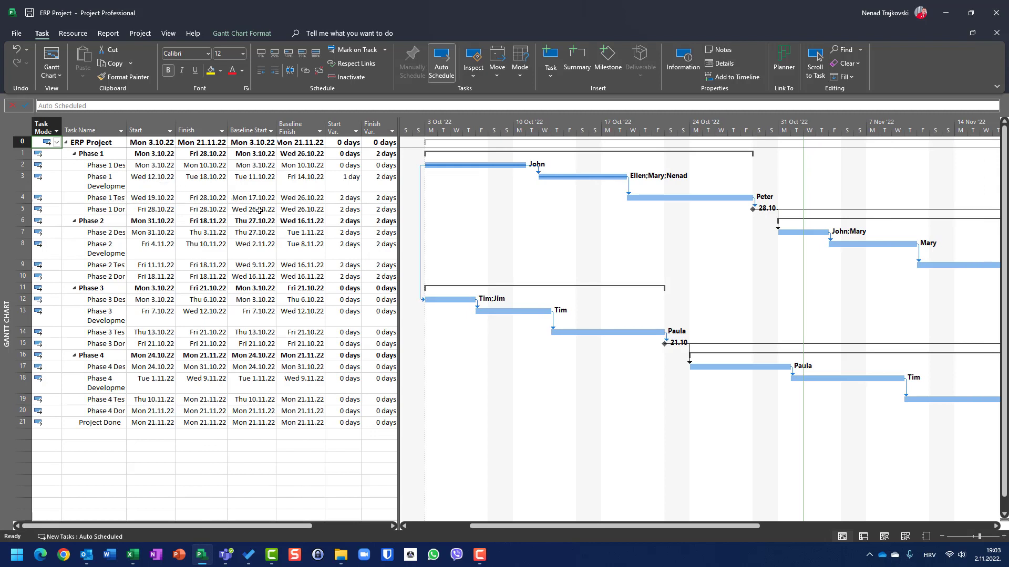
left_click(342, 200)
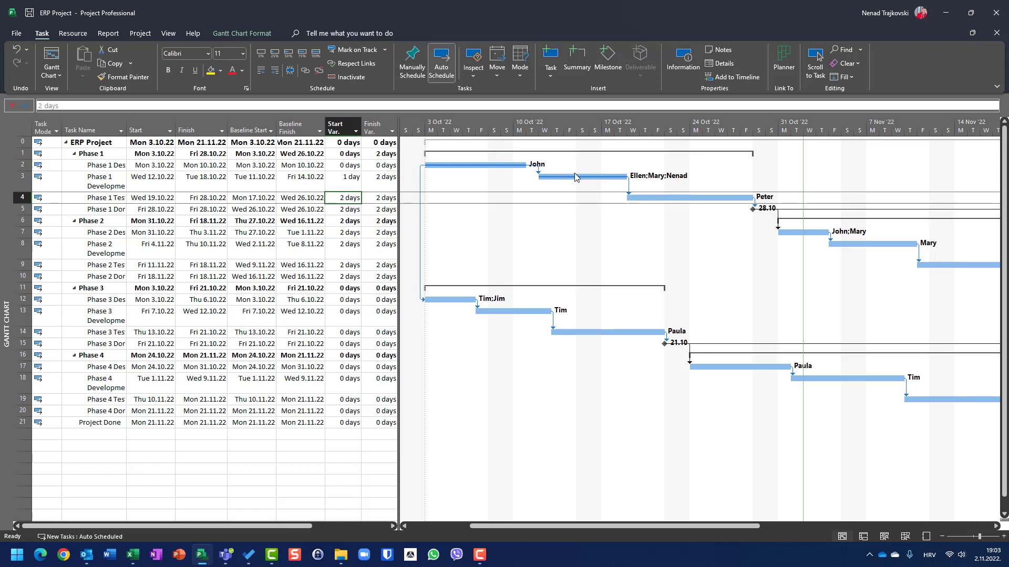
mouse_move(574, 180)
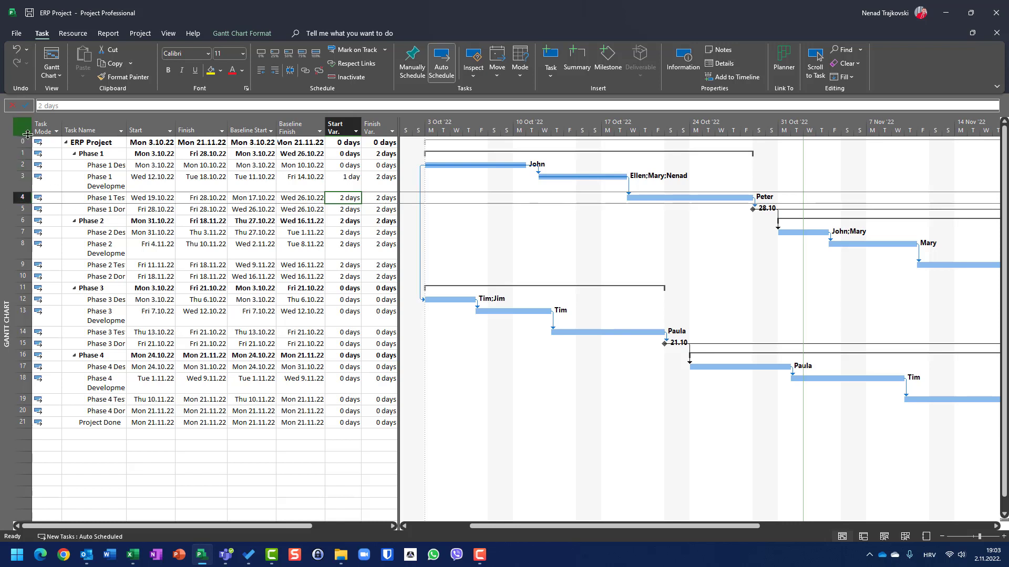
left_click(24, 196)
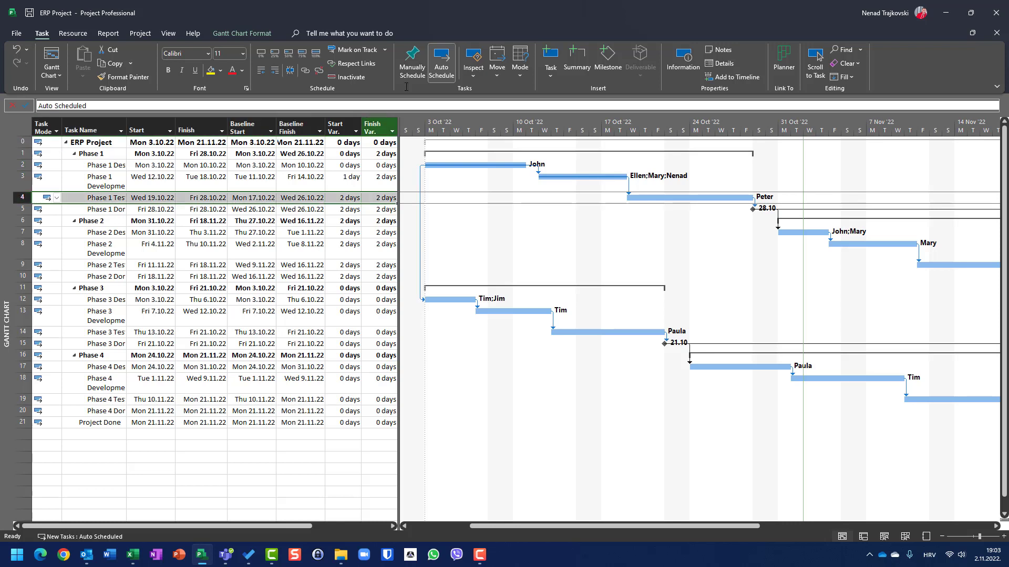
Step: Update Phase 1 Testing with an actual duration of 2 days and an actual start of Mon 17.10.22
left_click(384, 49)
left_click(378, 79)
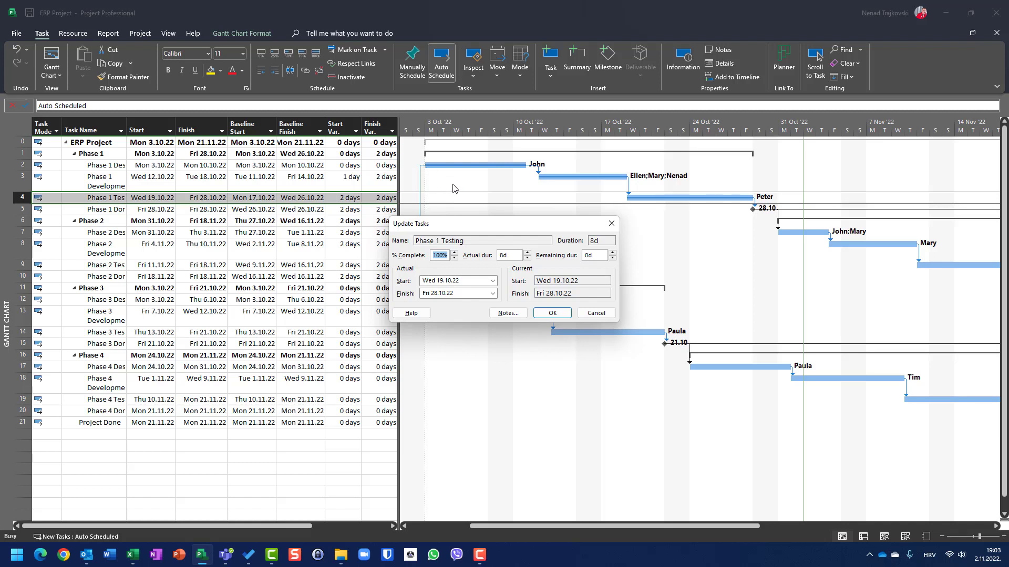
left_click_drag(513, 256, 499, 256)
type("2")
left_click(492, 281)
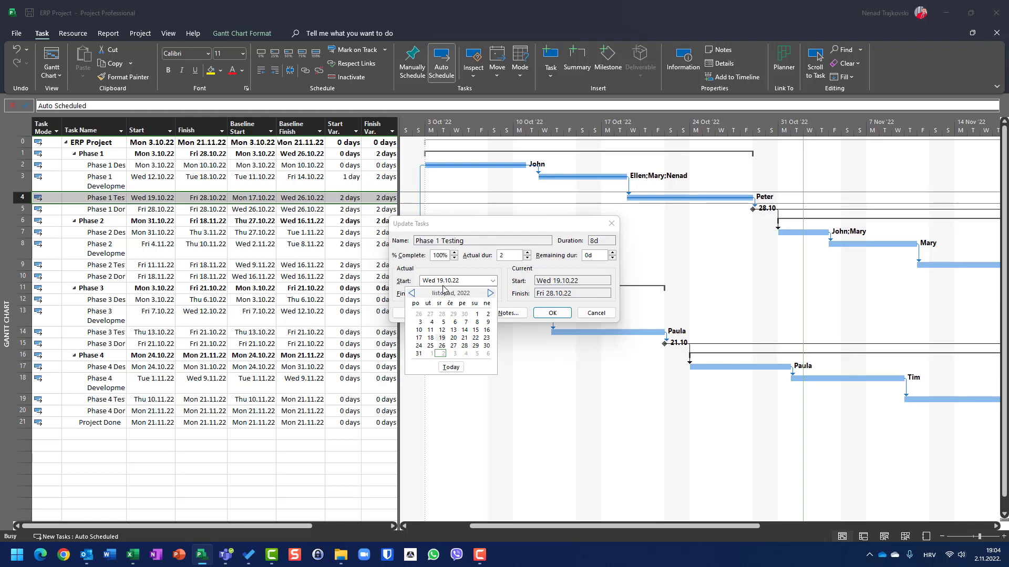
left_click(419, 338)
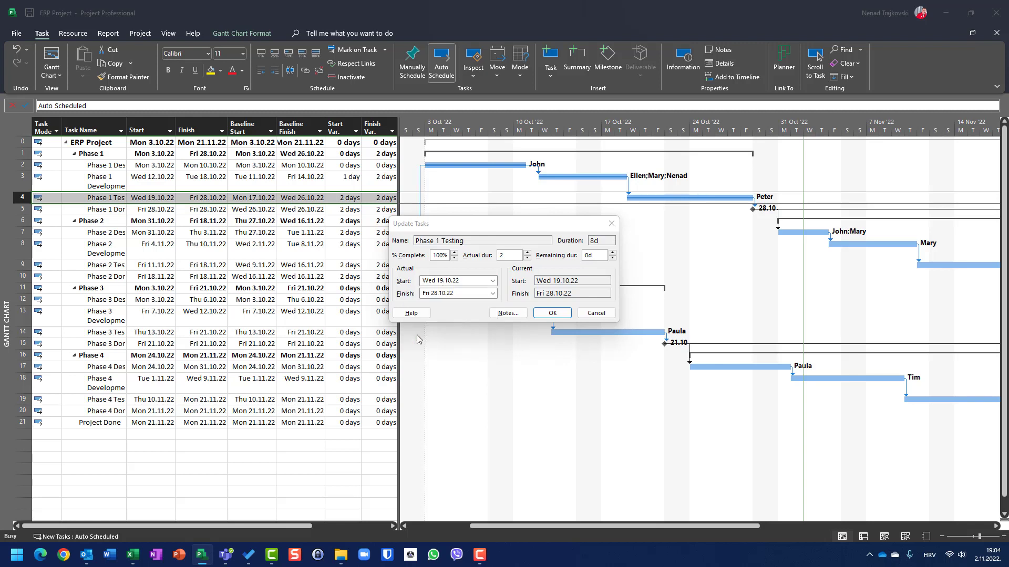
left_click(538, 317)
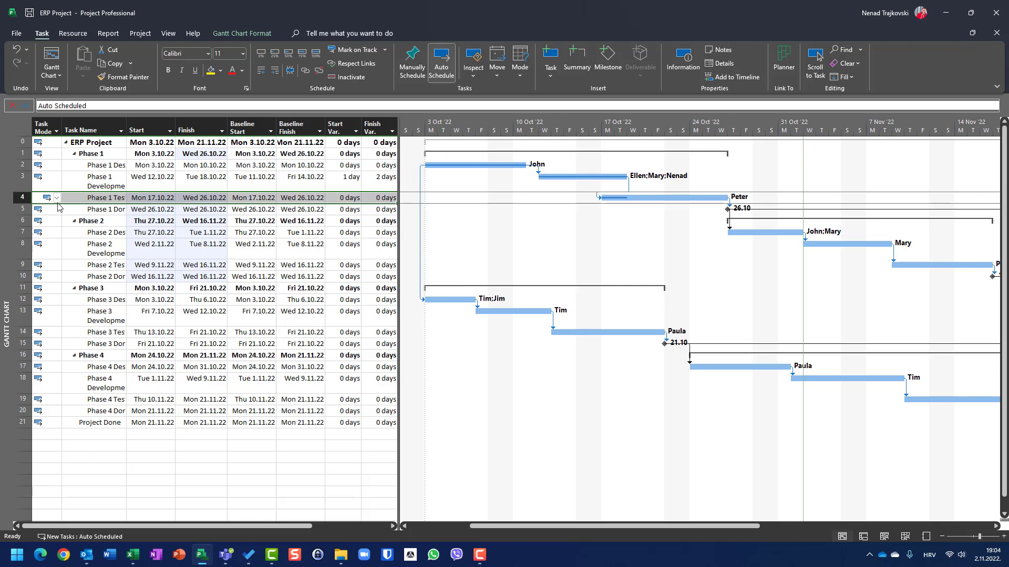
Step: Mark Phase 1 Testing as on track and set its actual finish to Tue 18.10.22
left_click(352, 49)
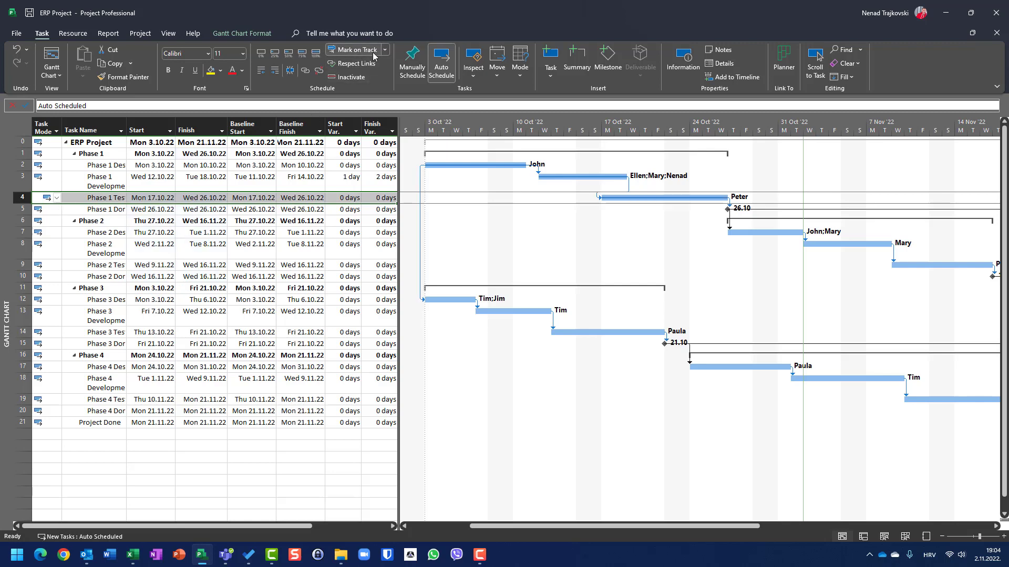
left_click(384, 49)
left_click(379, 78)
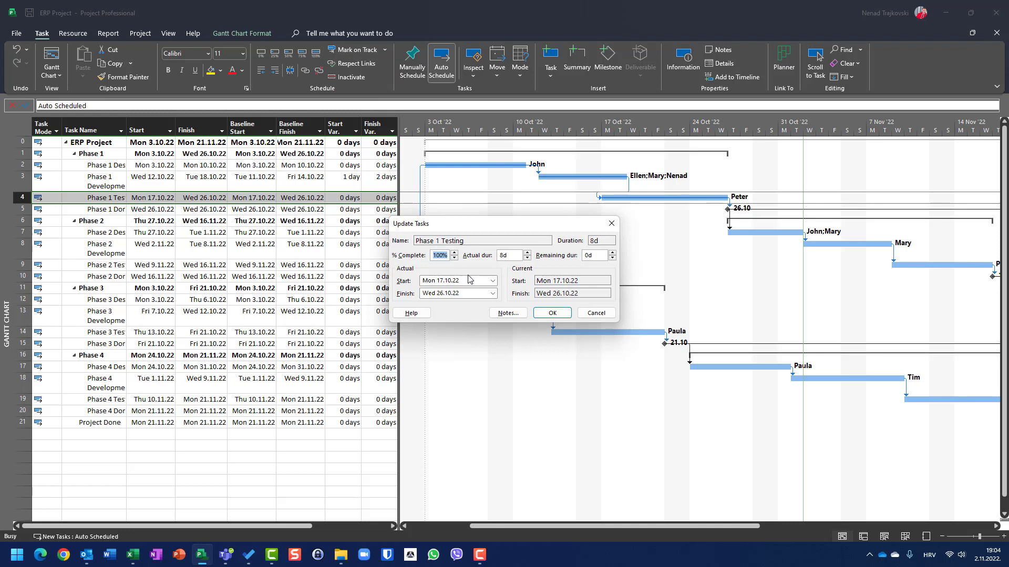
left_click(493, 293)
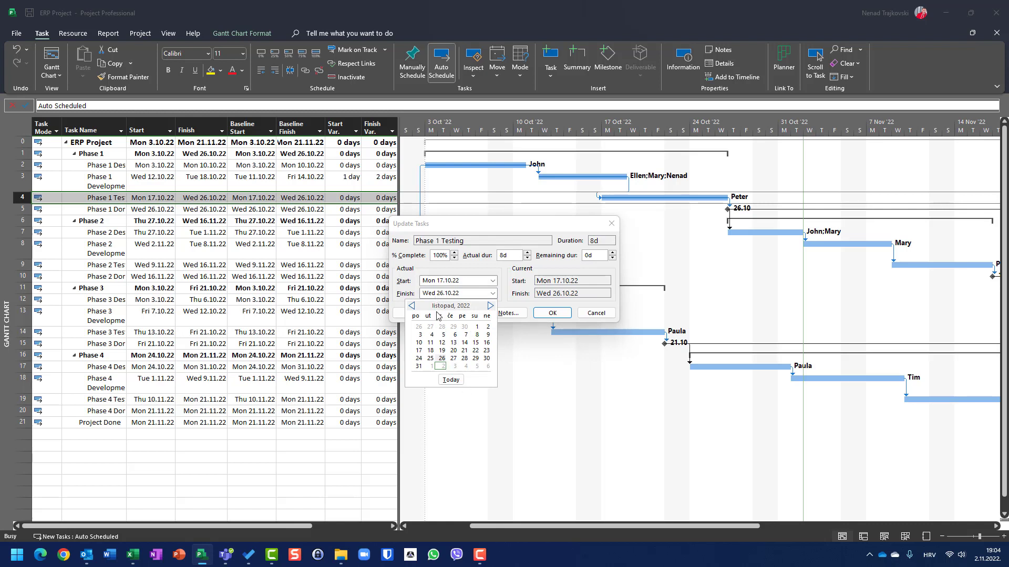
left_click(430, 350)
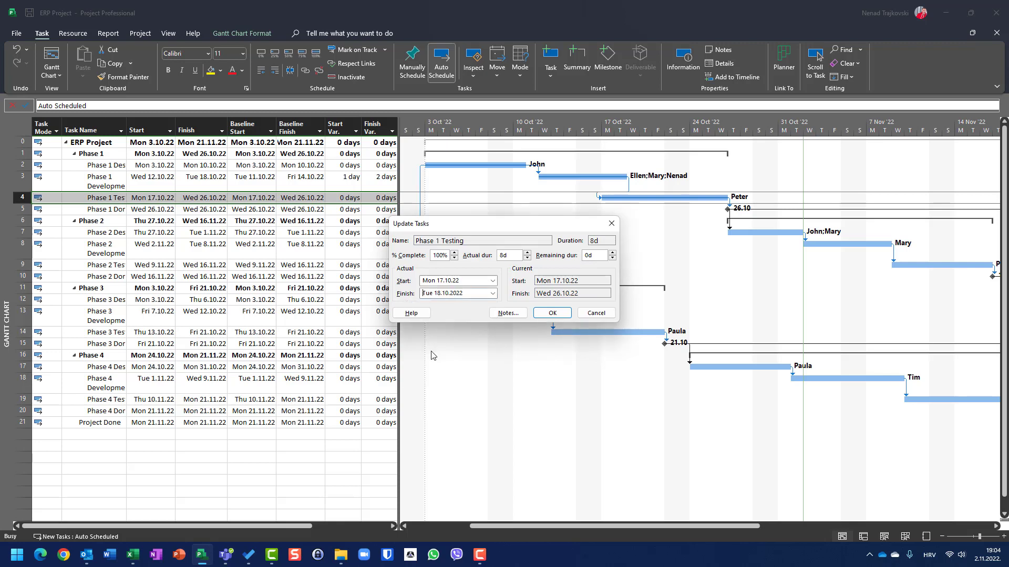
left_click(552, 314)
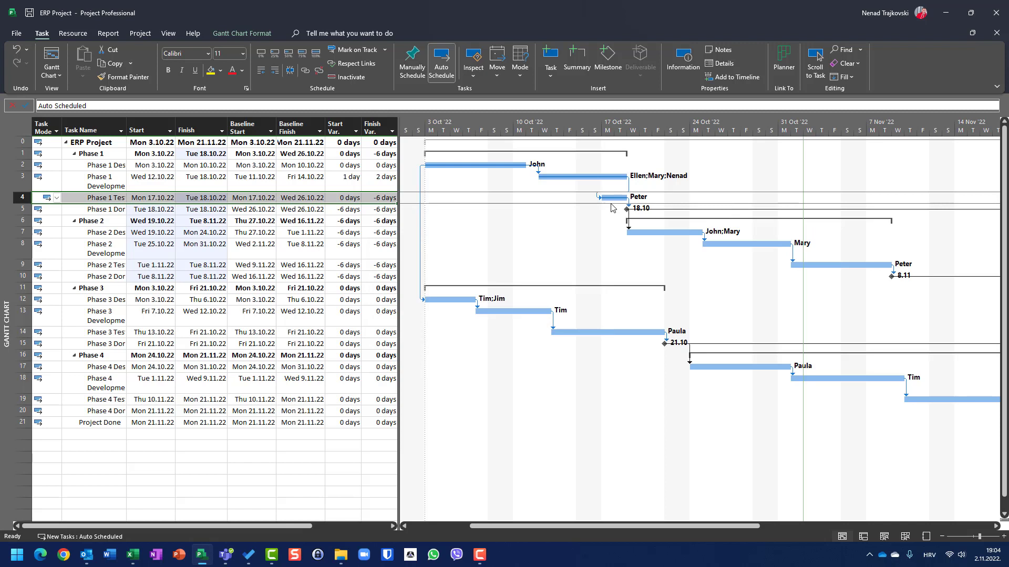
Step: Inspect the Phase 1 Testing bar's dates and duration, and compare the task with Phase 1 Development in the Variance table
mouse_move(610, 201)
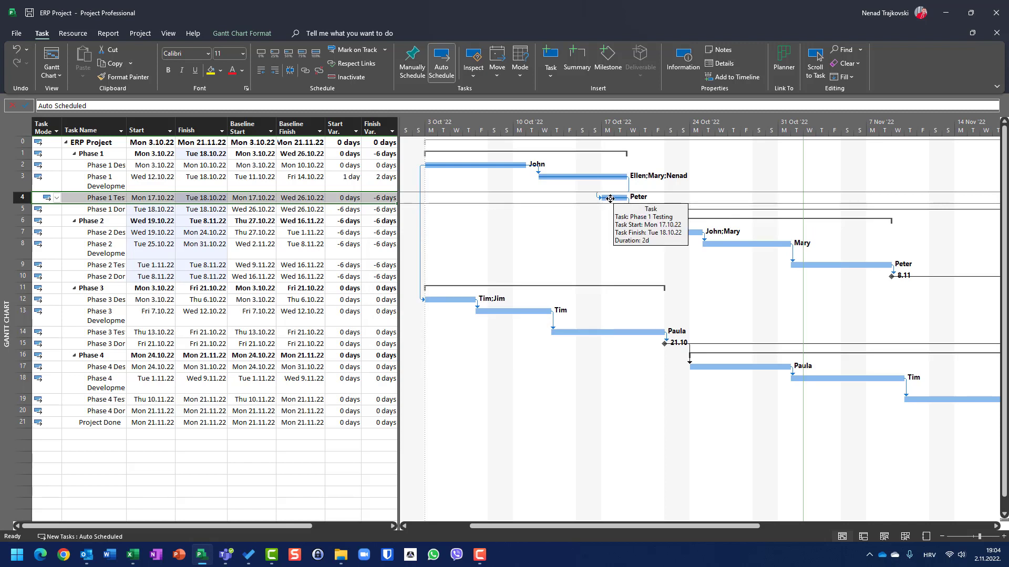
left_click(95, 181)
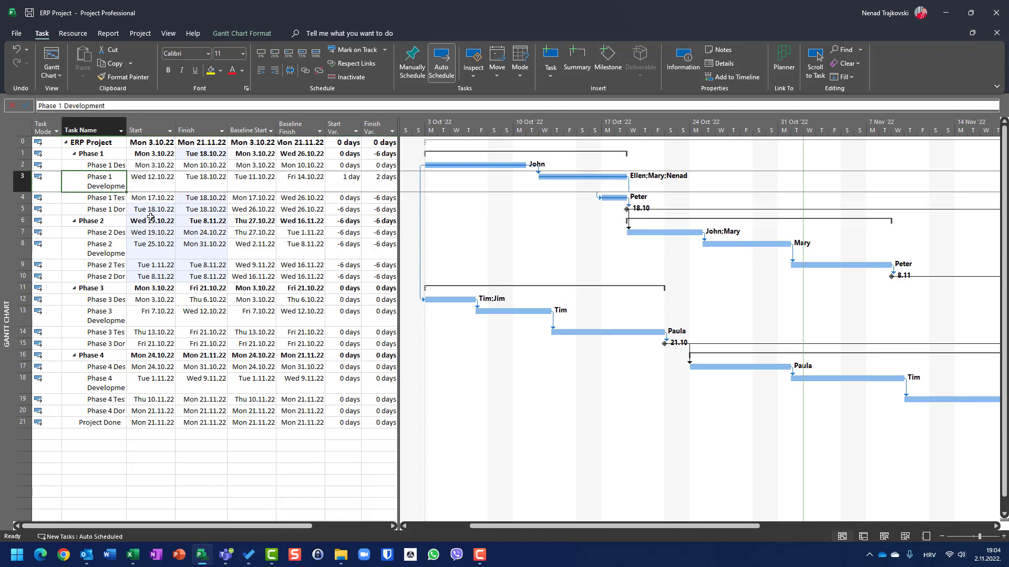
left_click(77, 201)
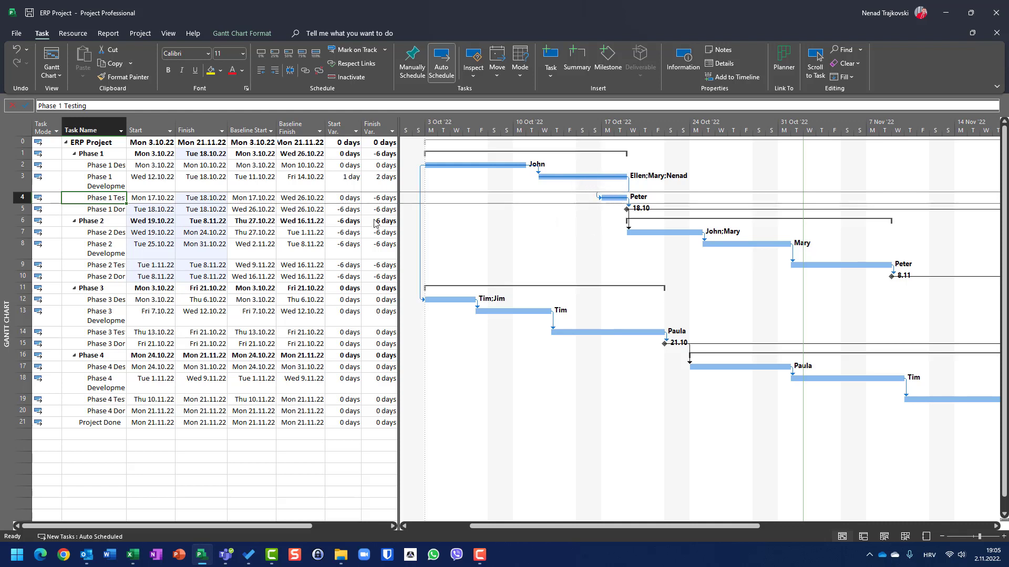
left_click(110, 186)
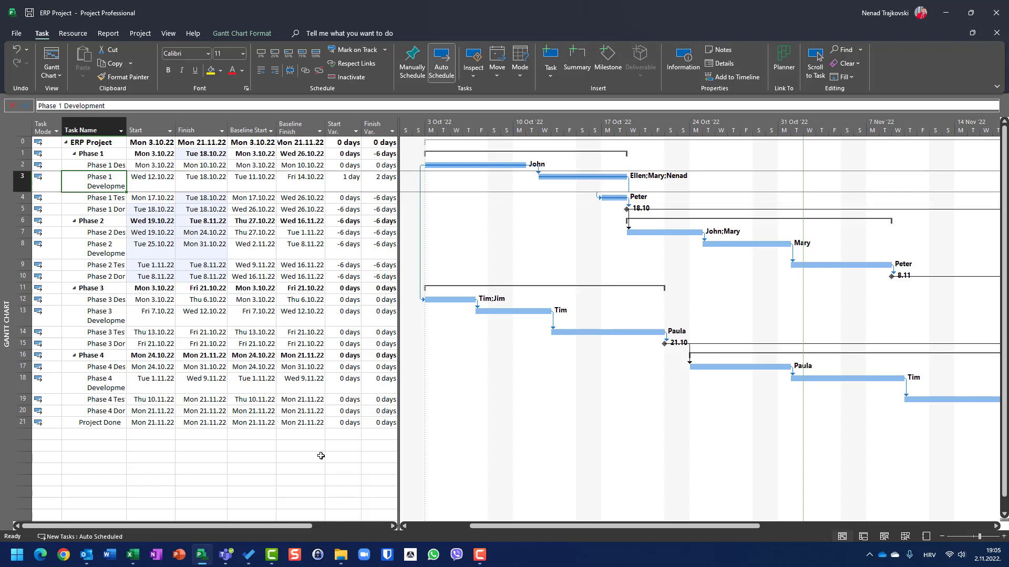
left_click(20, 197)
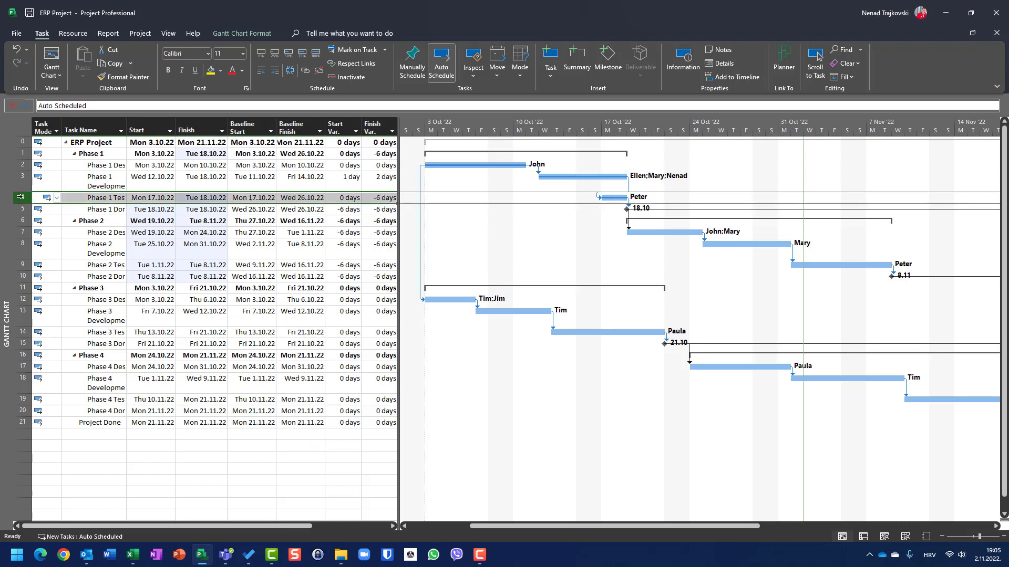
Step: Switch to the Cost table and compare Phase 1 Testing's baseline, total cost, variance and actual cost
left_click(25, 133)
right_click(24, 133)
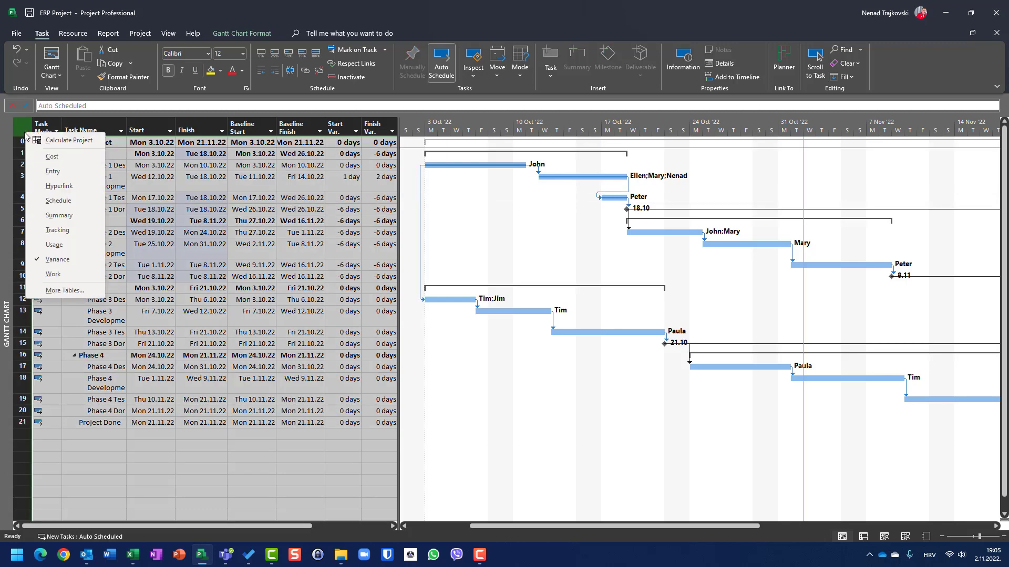
left_click(52, 156)
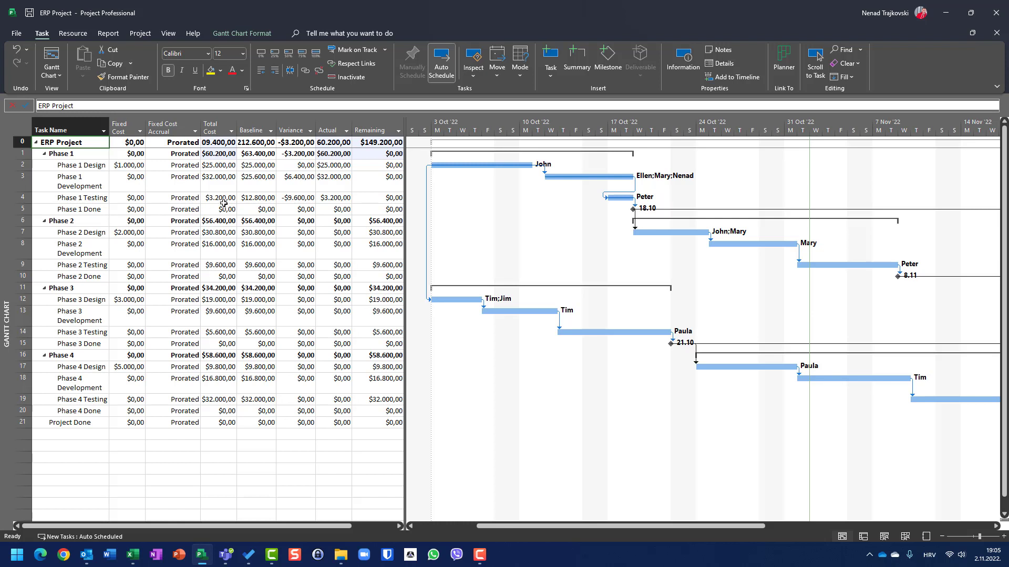
left_click(244, 198)
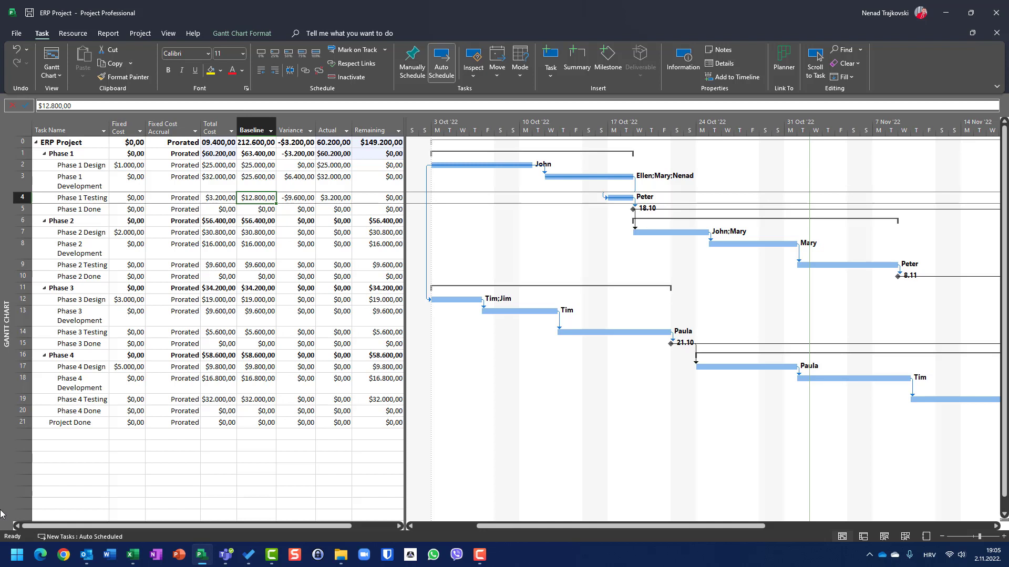
key("Left")
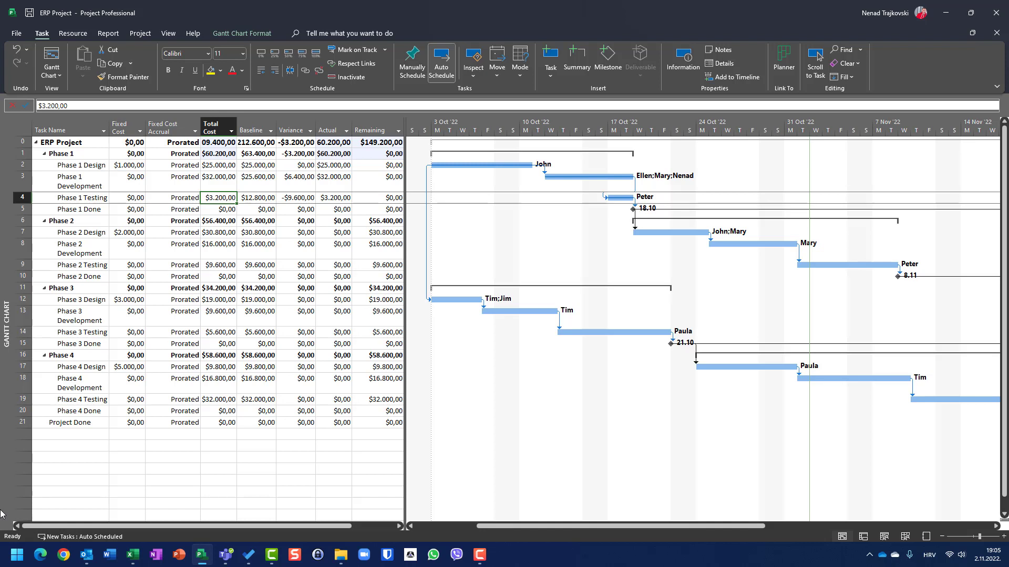
key("Right")
key("Right")
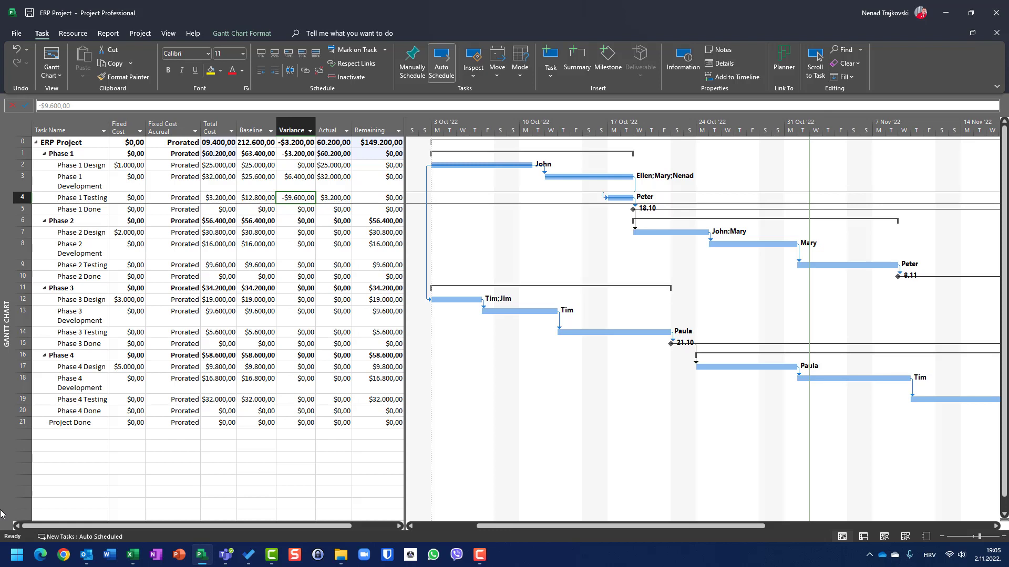
key("Right")
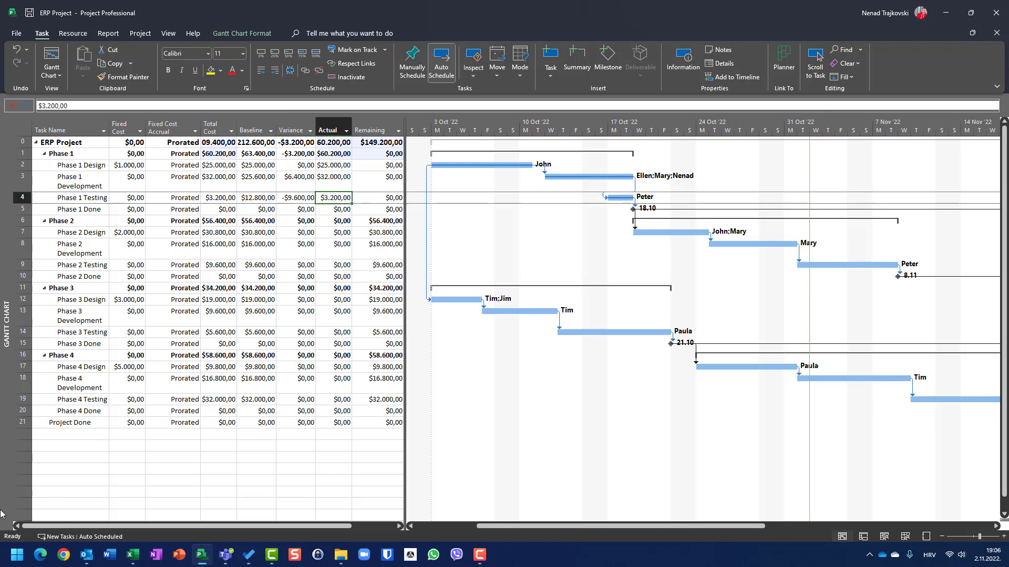
Step: Recheck Phase 1 Testing's costs from total cost through to remaining cost, leaving the task selected
key("Left")
key("Left")
key("Left")
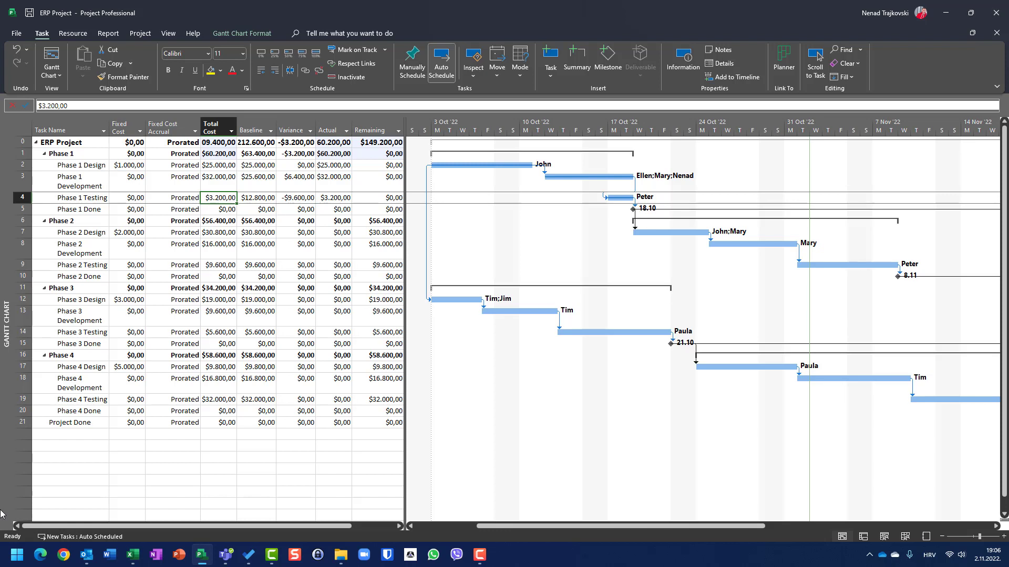
key("Right")
key("Right")
key("Right")
key("Right")
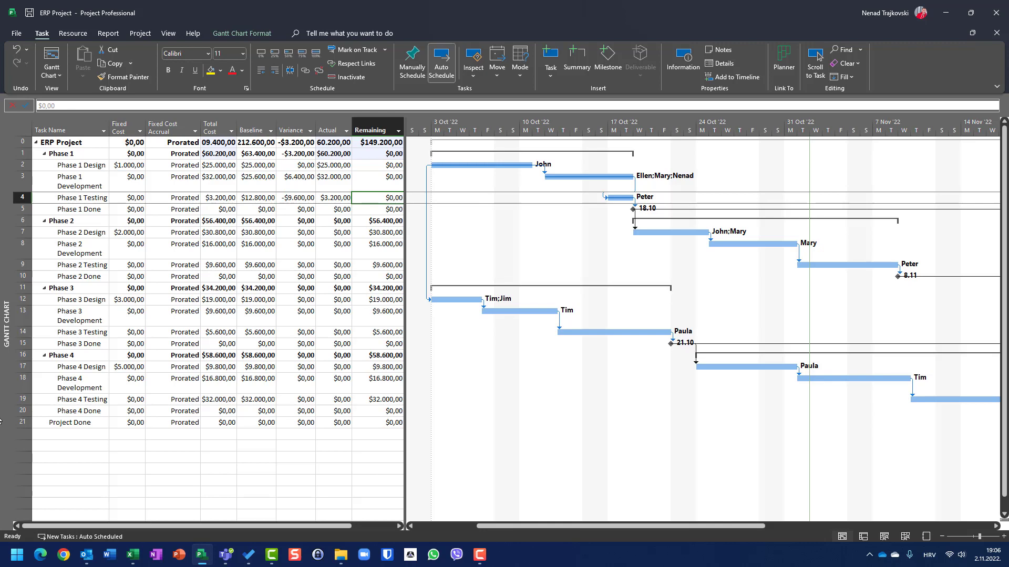
left_click(21, 198)
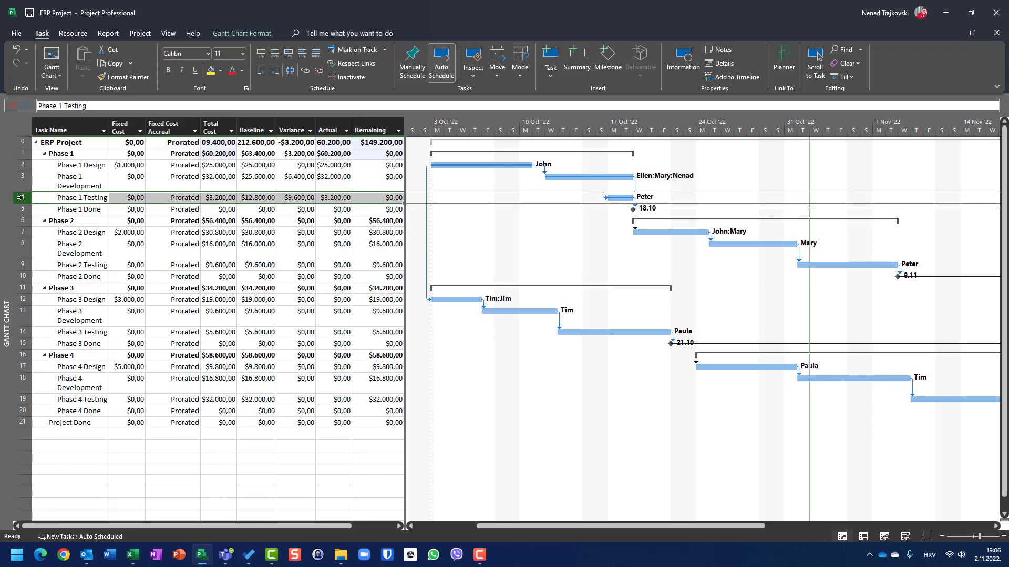
Step: Return to the Variance table and check Phase 1 Testing's baseline start and baseline finish, dismissing the mail notification
right_click(22, 125)
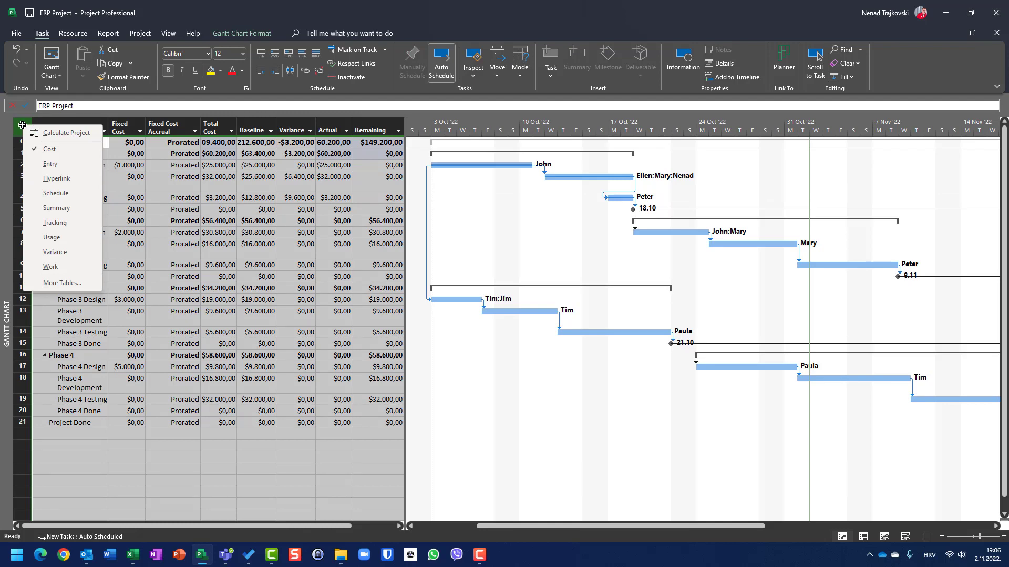
left_click(58, 253)
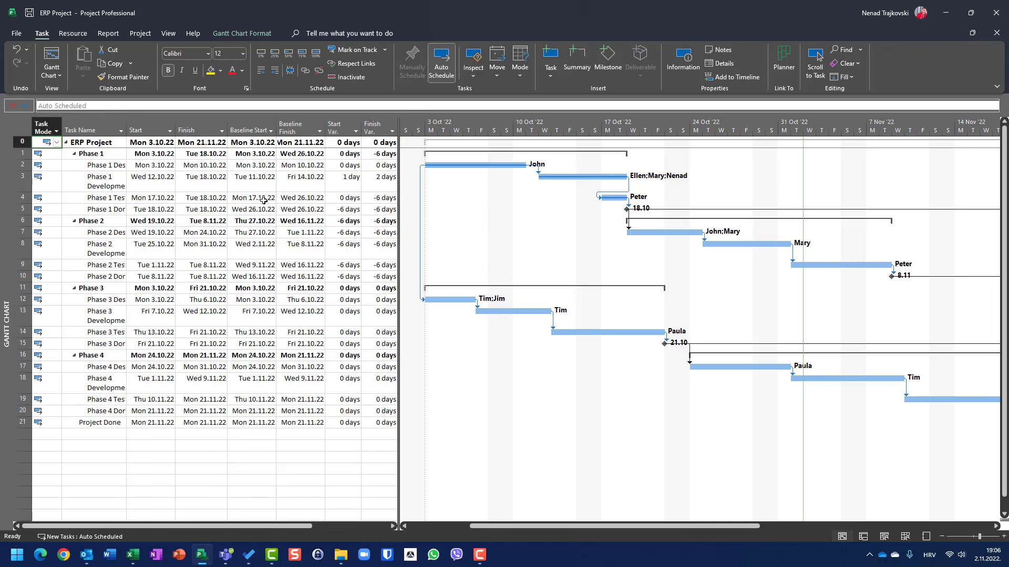
left_click(245, 202)
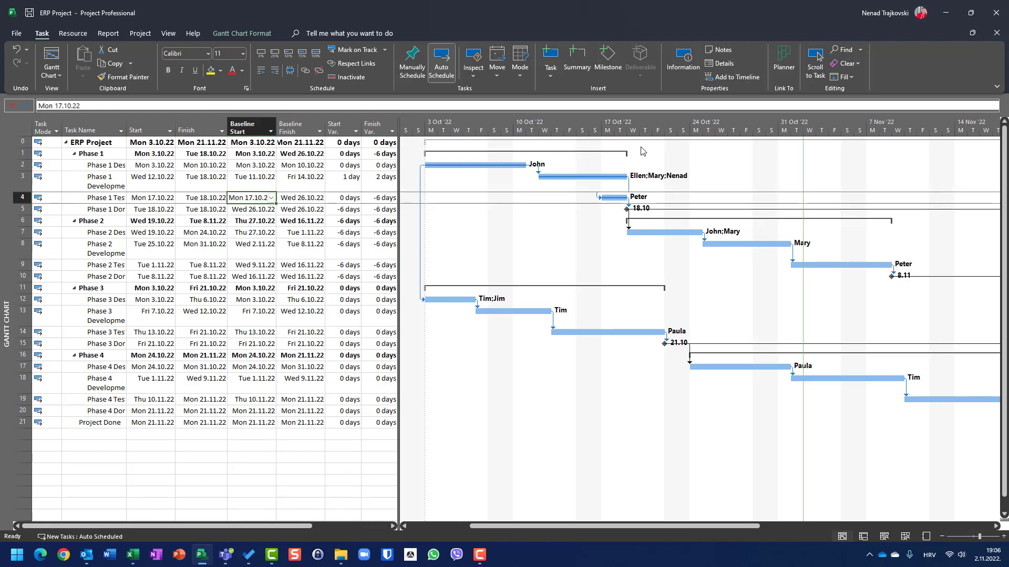
key("Right")
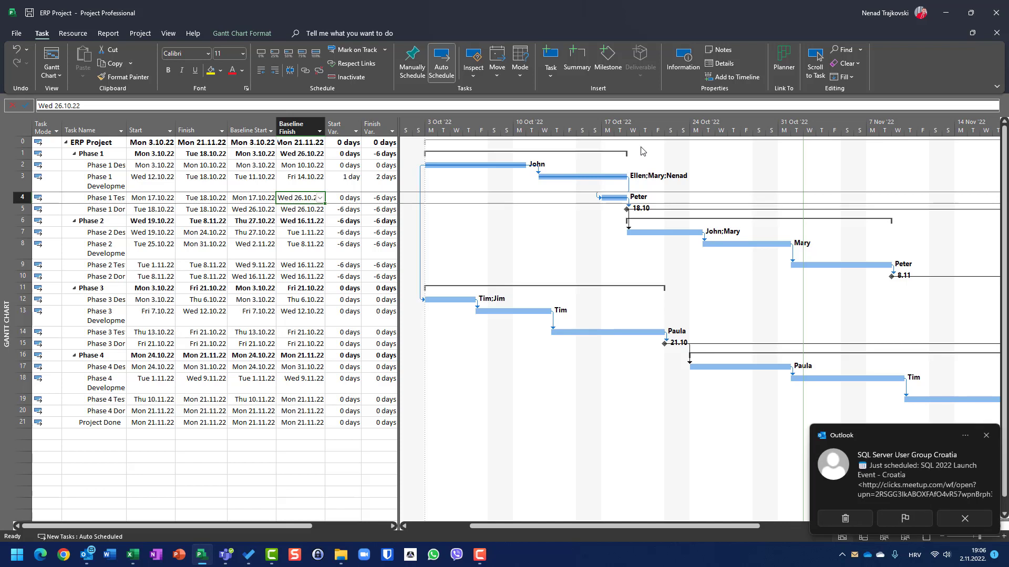
left_click(986, 440)
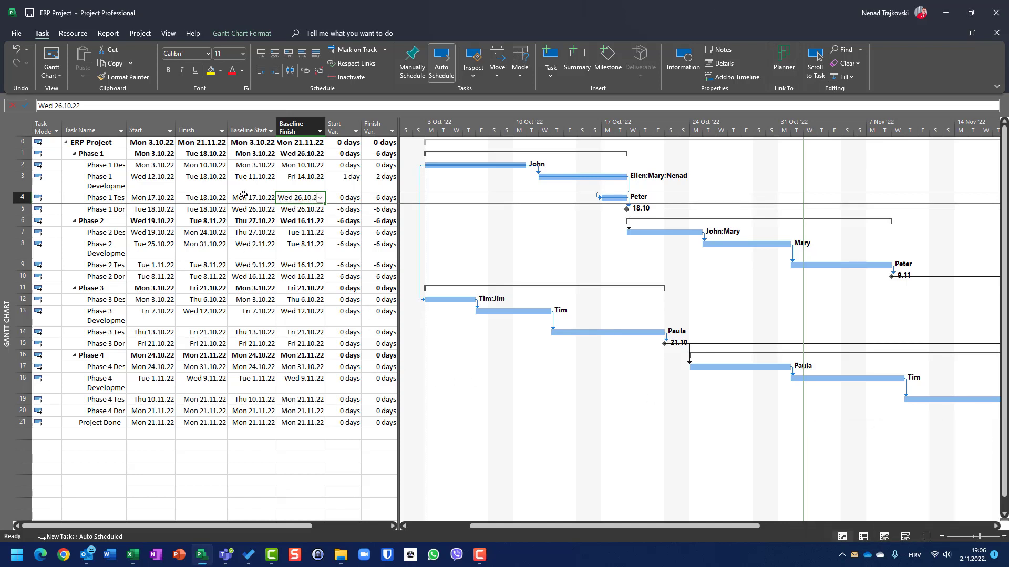
Step: Compare Phase 1 Testing's start and finish with its baseline dates and check its finish variance
left_click(172, 197)
left_click(210, 199)
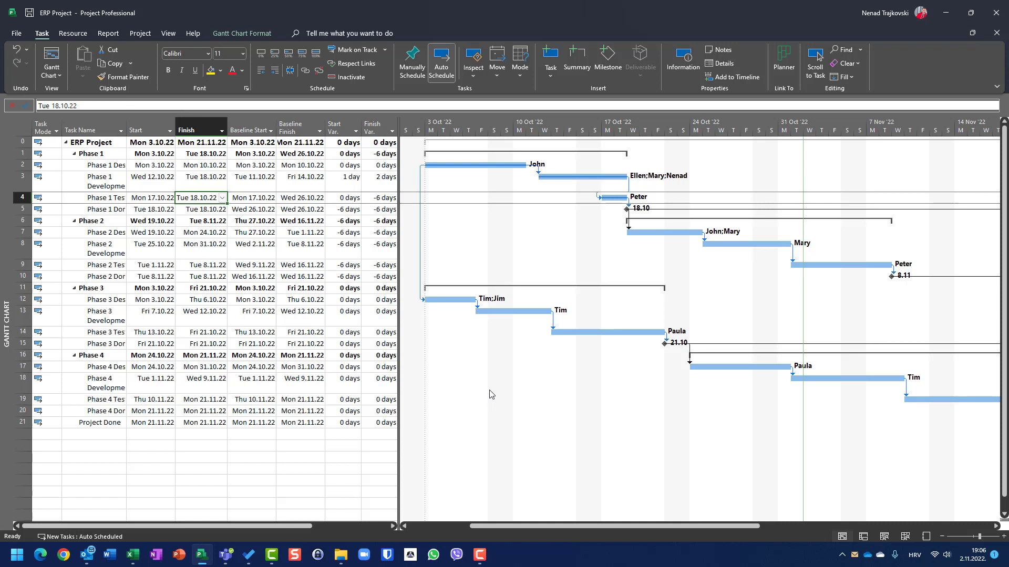
left_click(158, 199)
key("Right")
key("Right")
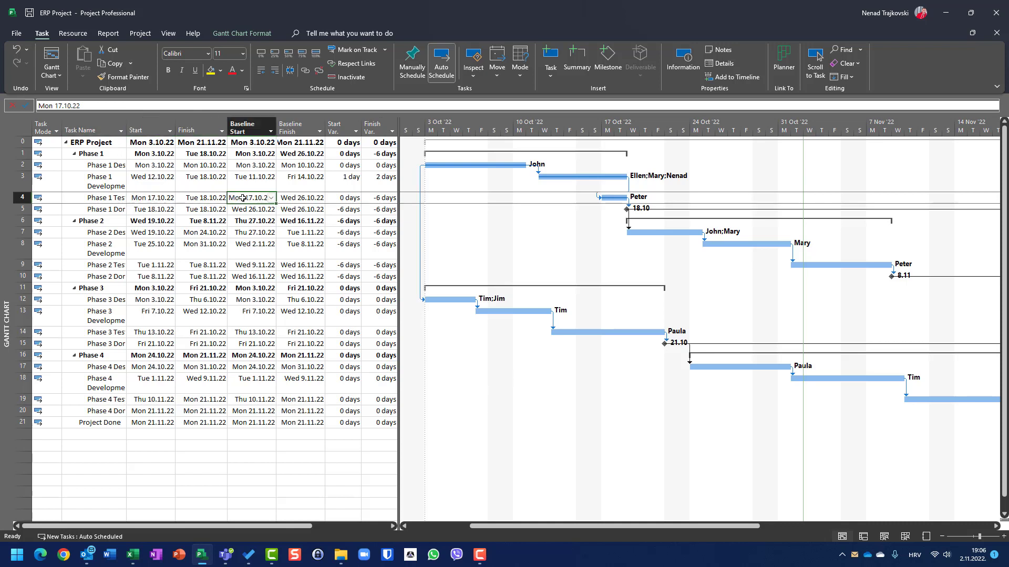
left_click(207, 199)
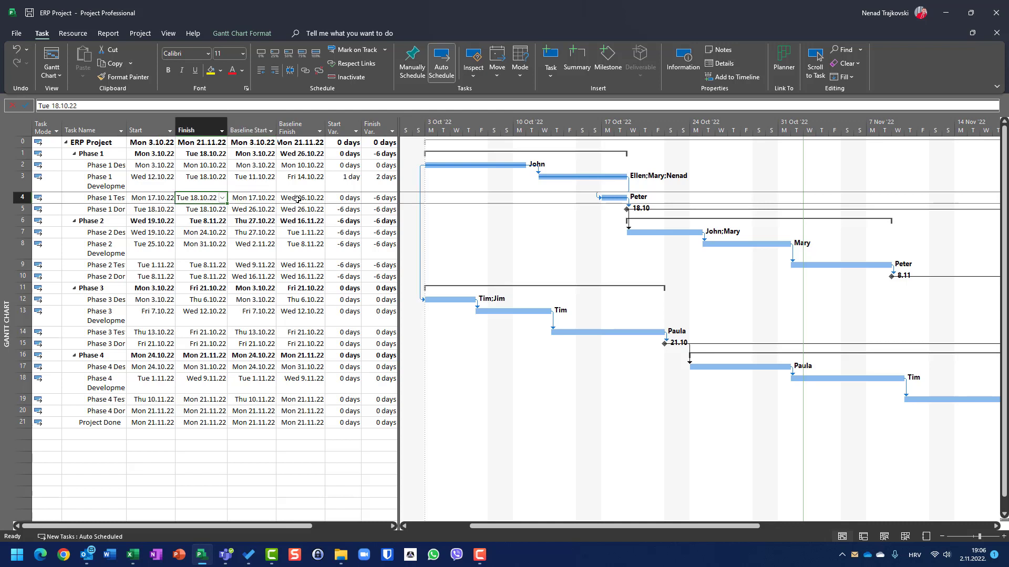
left_click(390, 200)
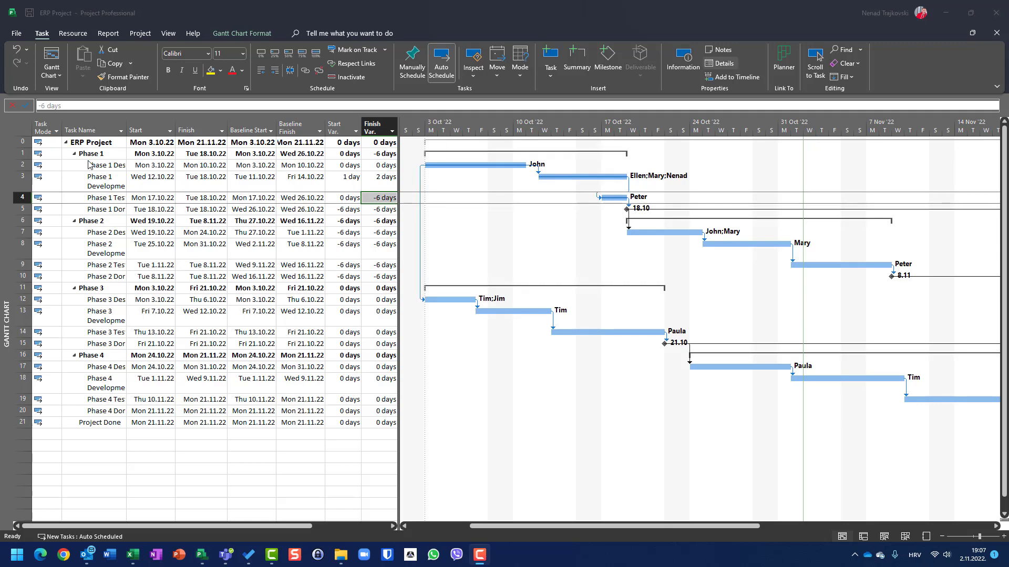
Step: Switch to the Work table to view the tasks' planned, baseline and actual work
left_click(23, 130)
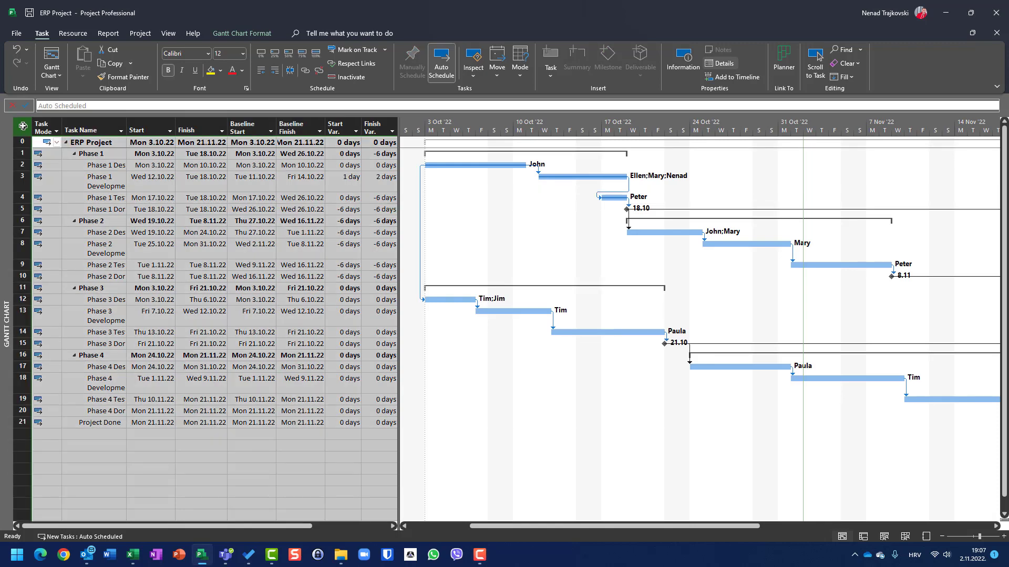
right_click(23, 126)
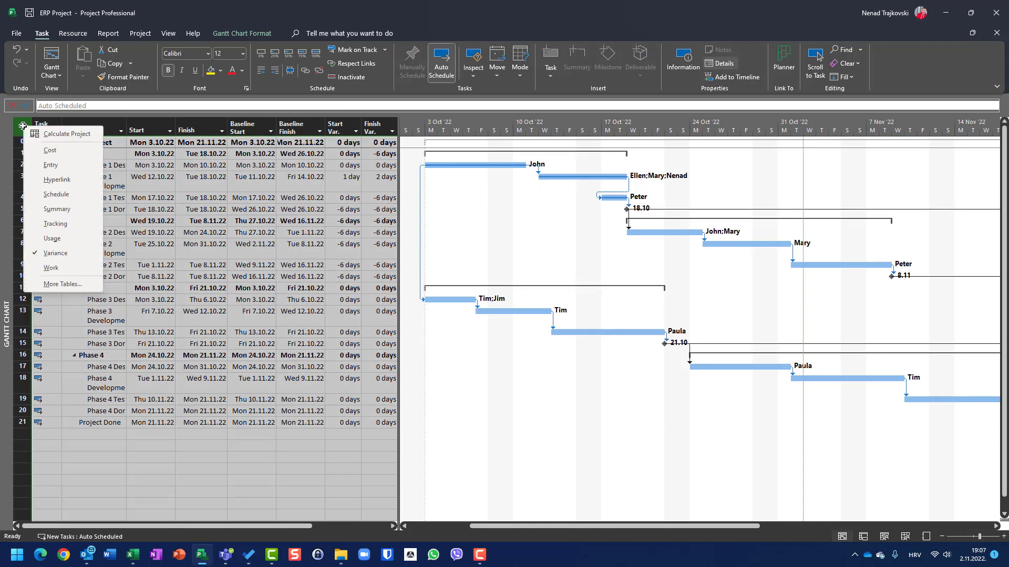
left_click(51, 267)
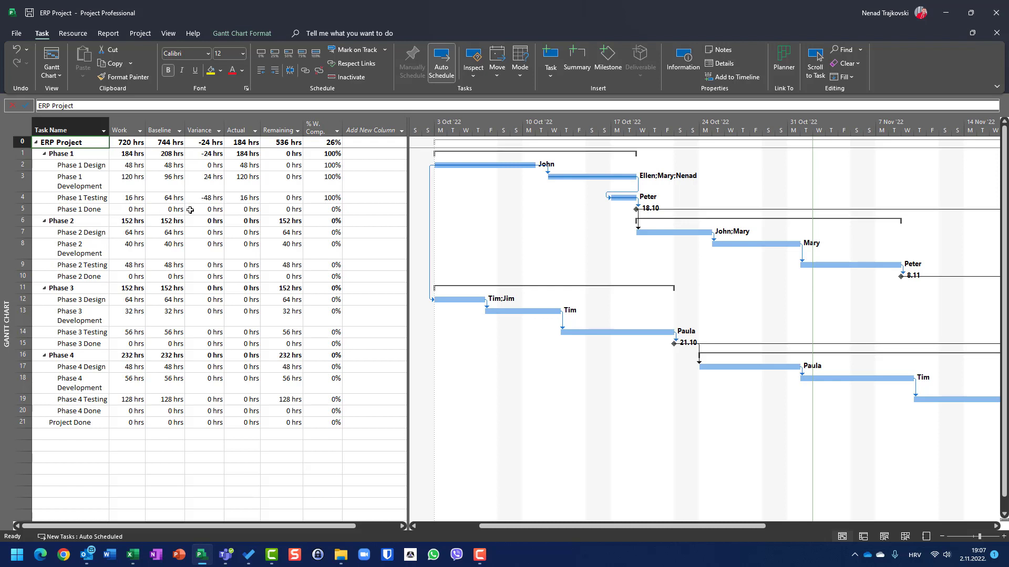
Step: Compare Phase 1 Testing's planned work with its baseline and actual work, and check its work variance
left_click(203, 198)
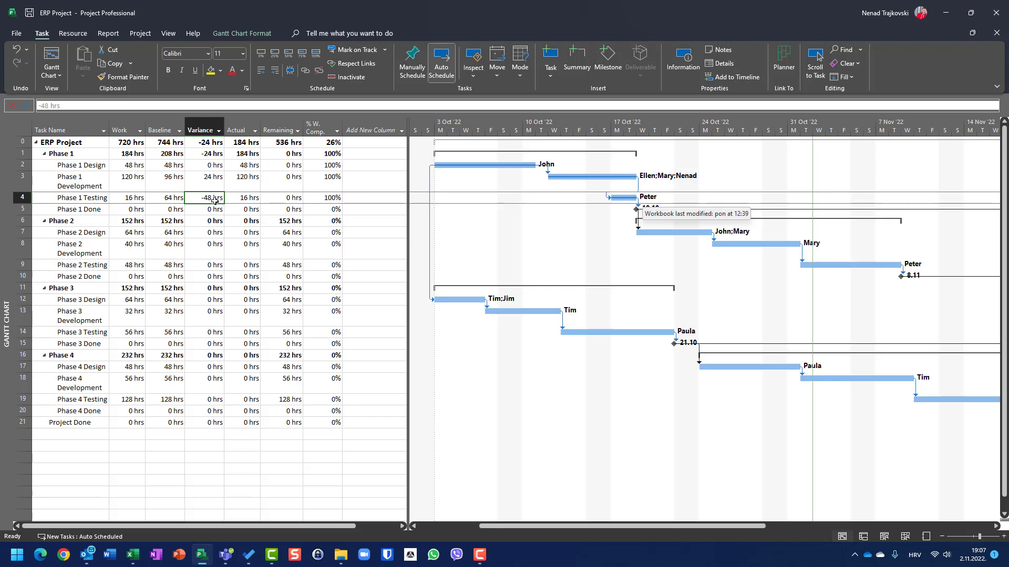
left_click(126, 199)
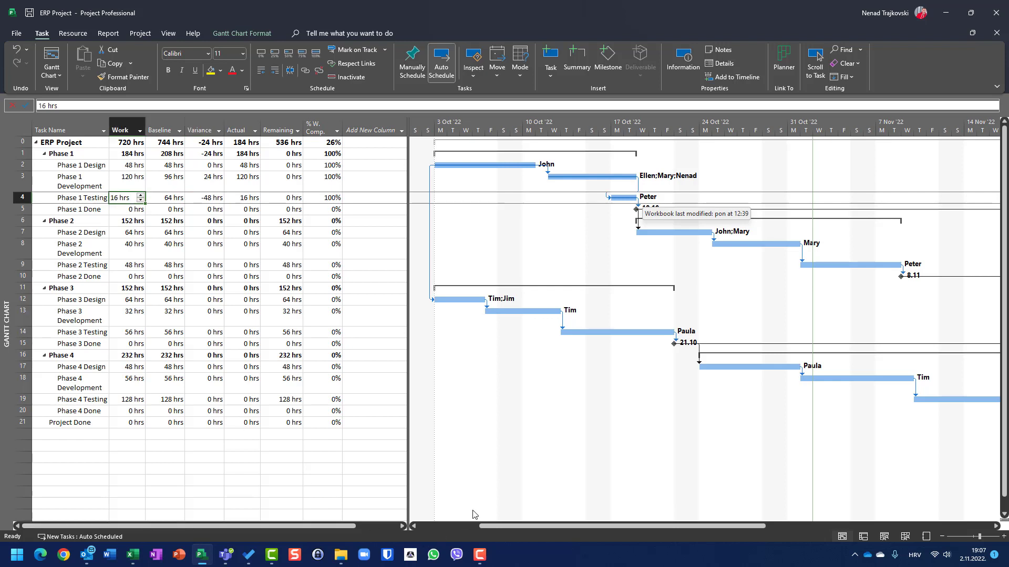
key("Right")
key("Right")
key("Right")
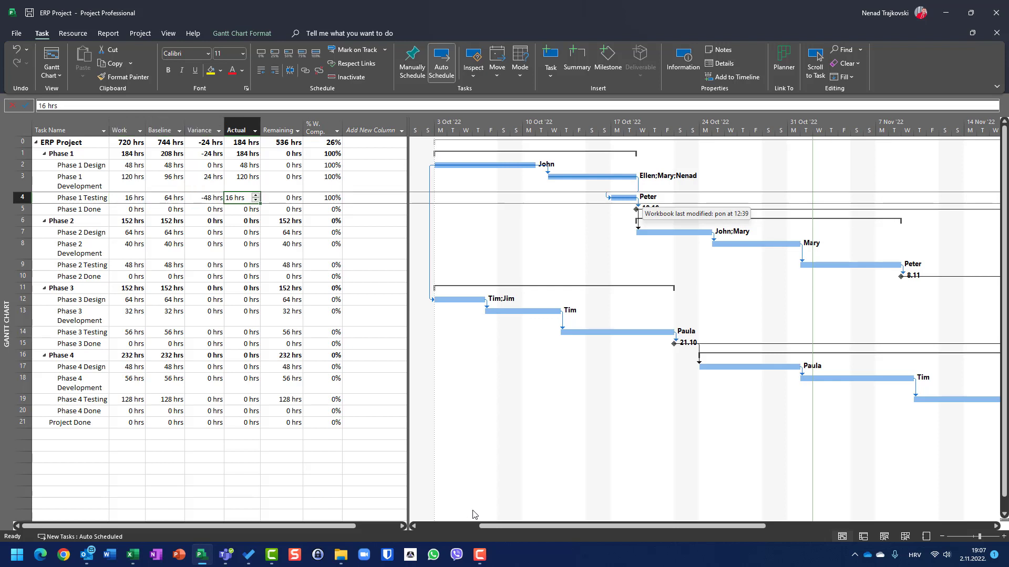
key("Left")
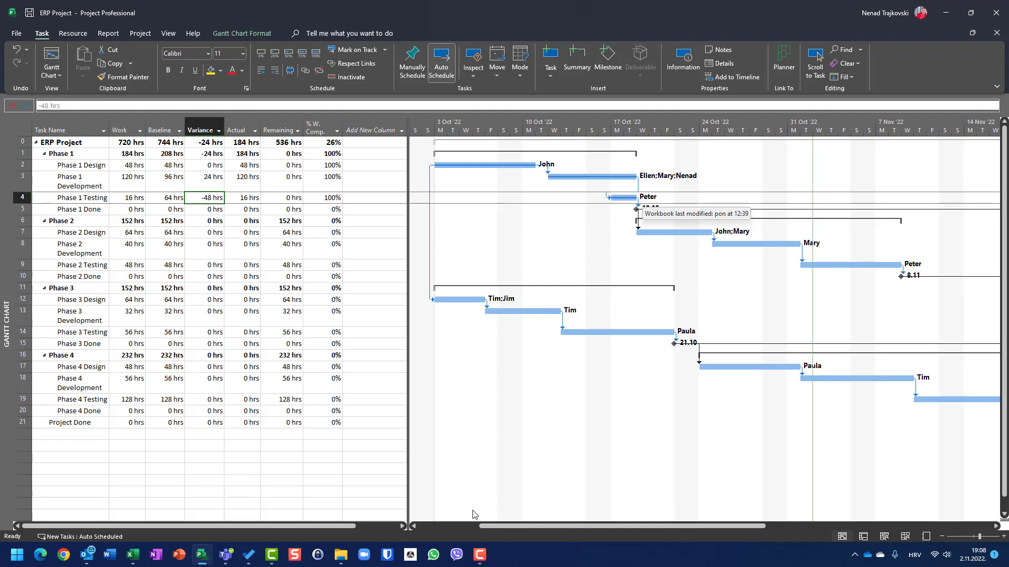
key("Left")
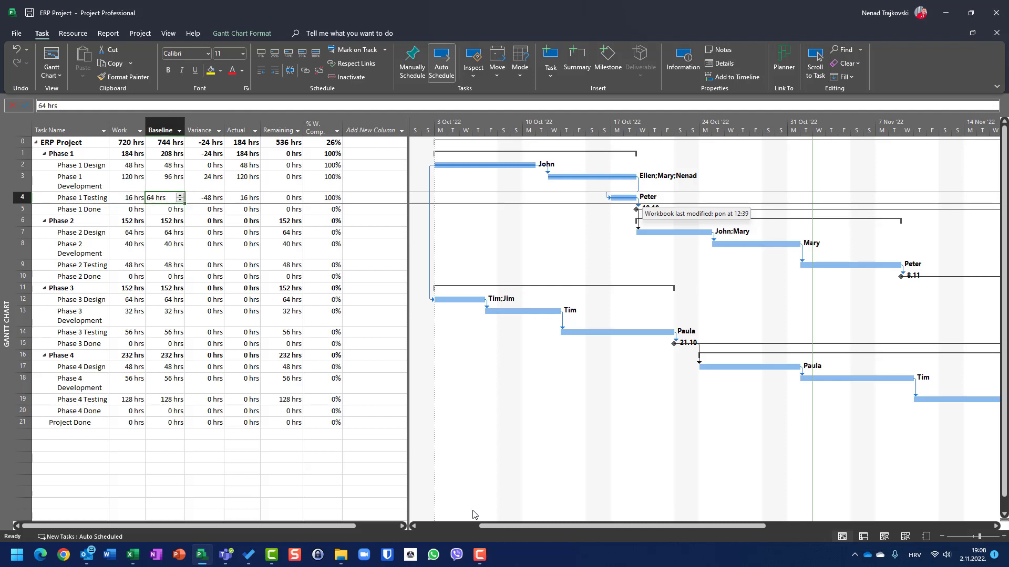
key("Left")
key("Right")
key("Right")
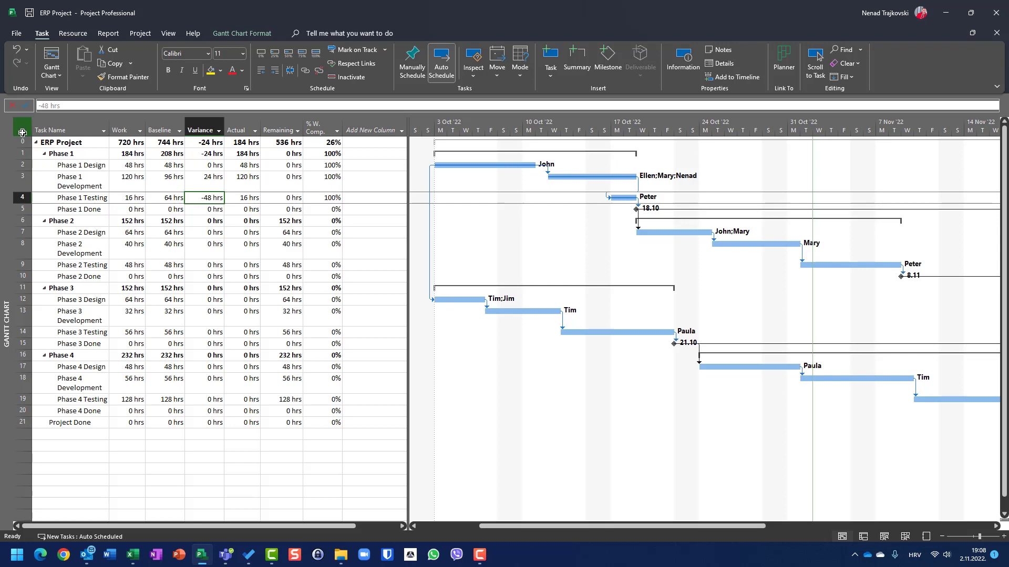
right_click(23, 132)
left_click(58, 288)
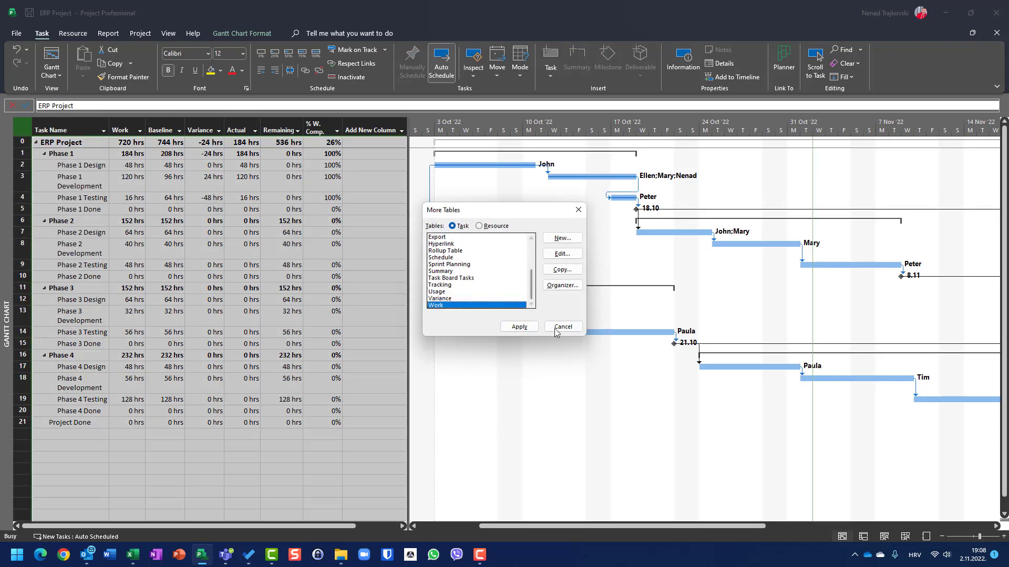
left_click(562, 327)
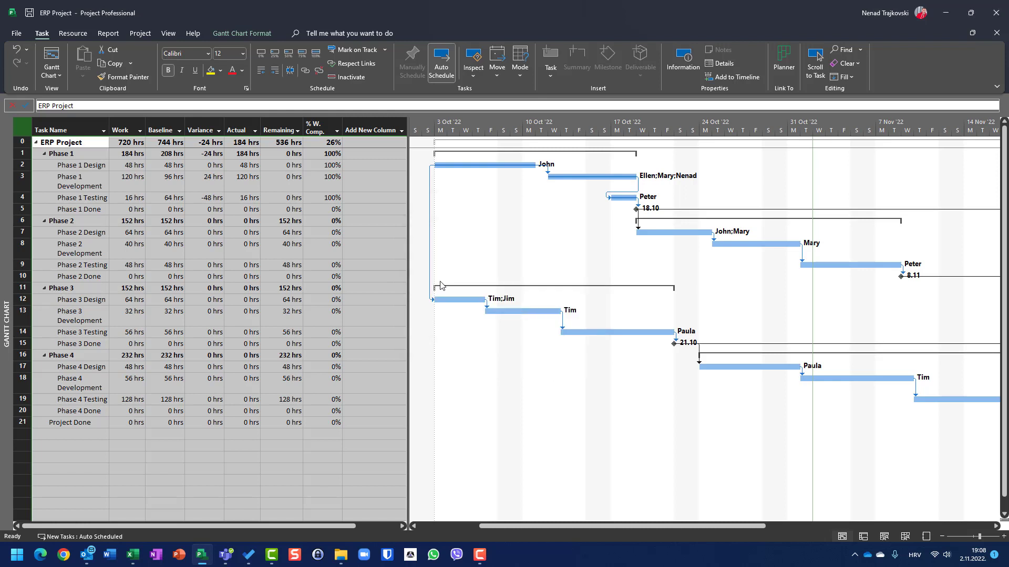
Step: Switch to the Cost table and check the cost variances of Phase 1 and its Design, Development and Testing tasks
right_click(24, 129)
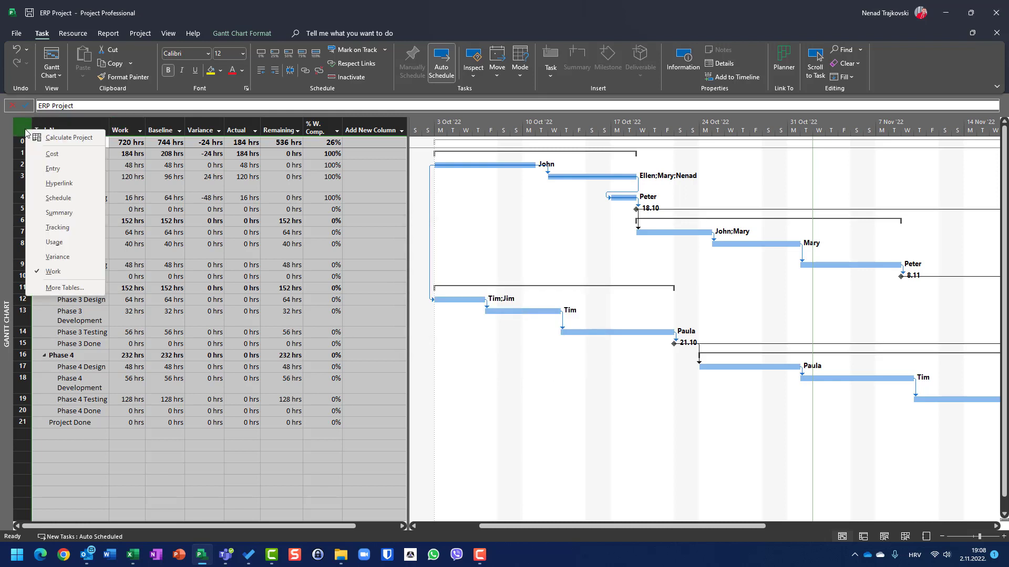
left_click(47, 153)
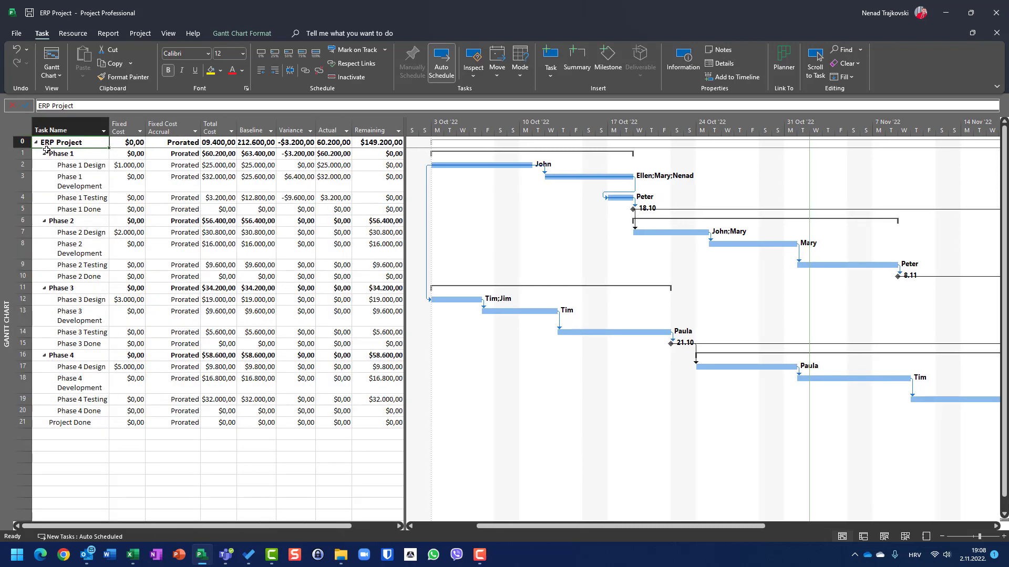
left_click(302, 153)
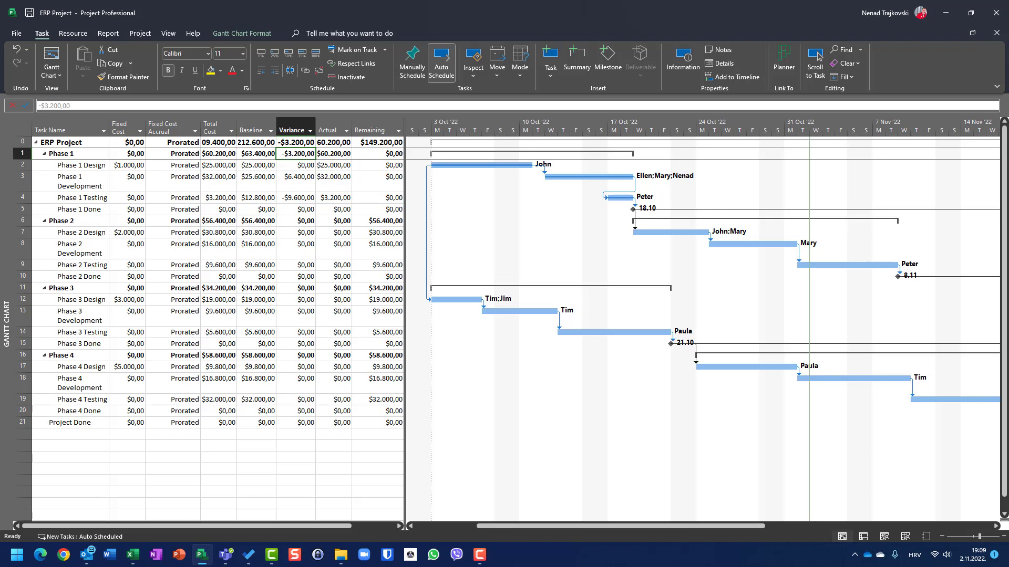
key("Down")
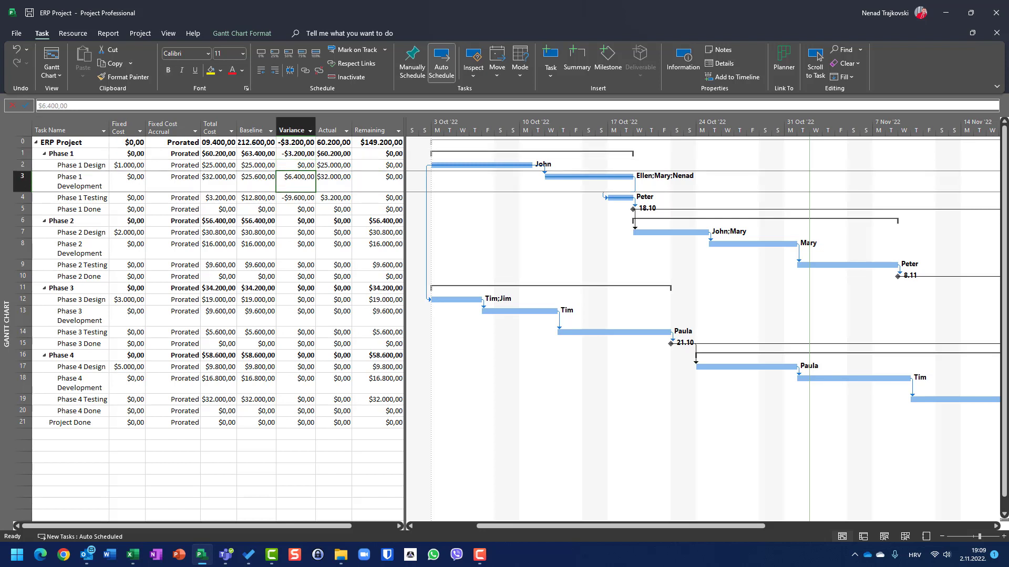
key("Down")
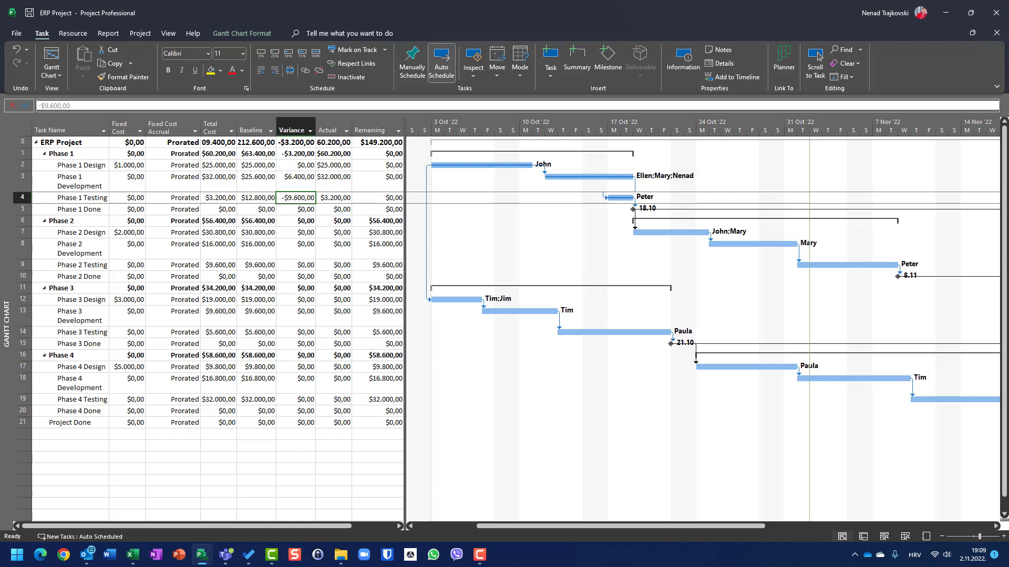
key("Up")
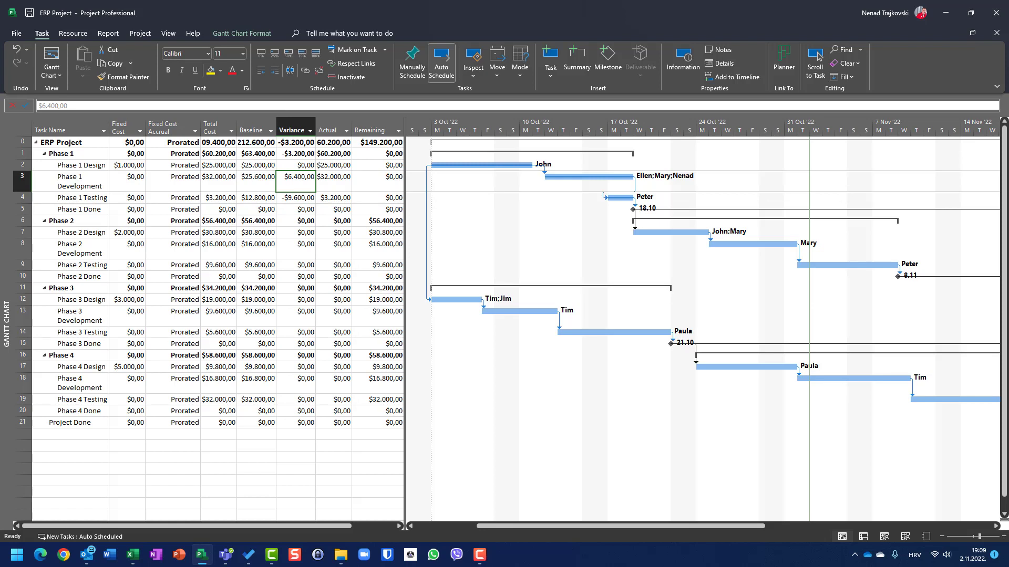
key("Up")
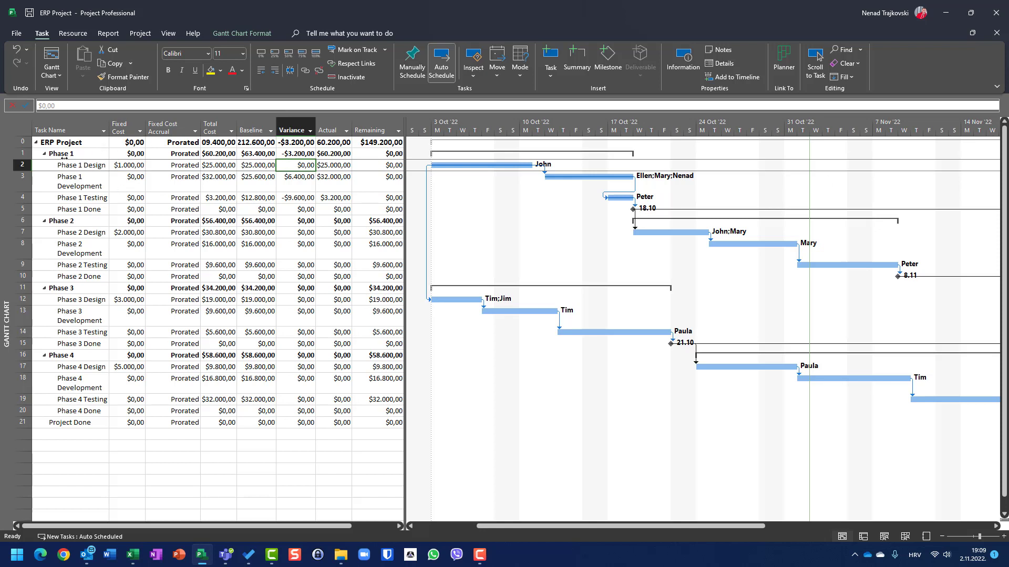
Step: Return to the Work table and check the work variances of Phase 1 Testing and Phase 1 Development
right_click(28, 126)
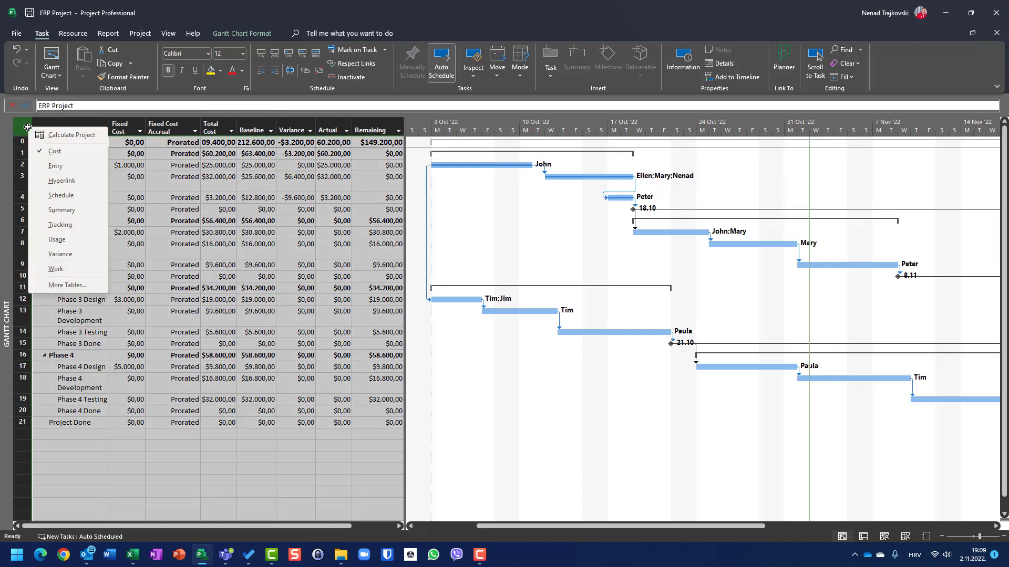
left_click(56, 269)
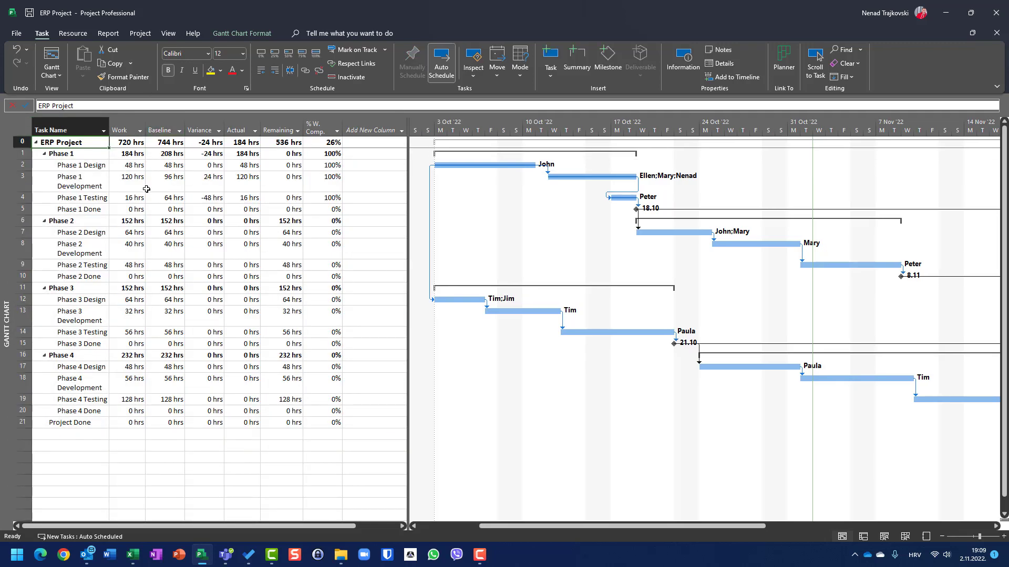
left_click(223, 197)
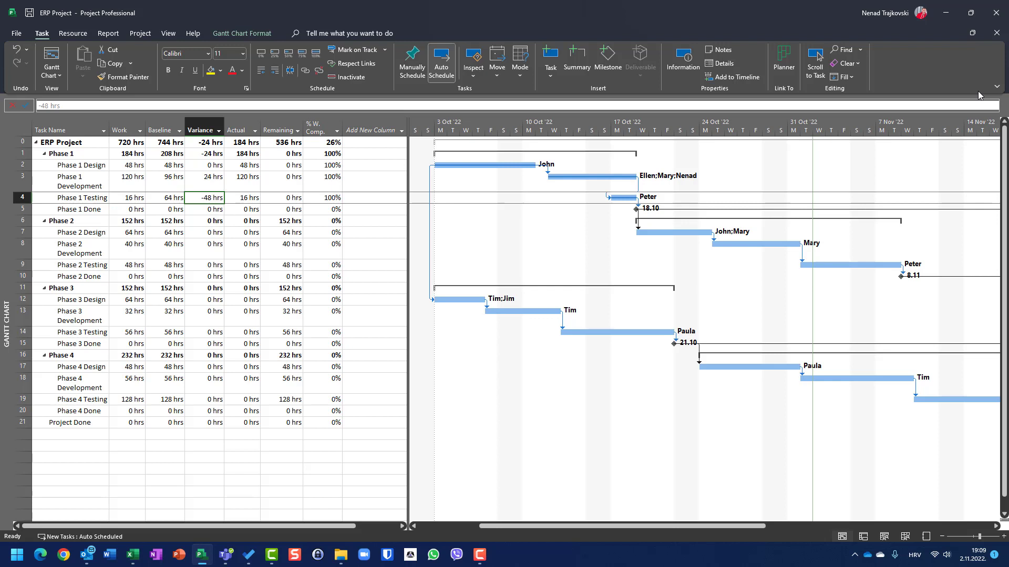
key("Up")
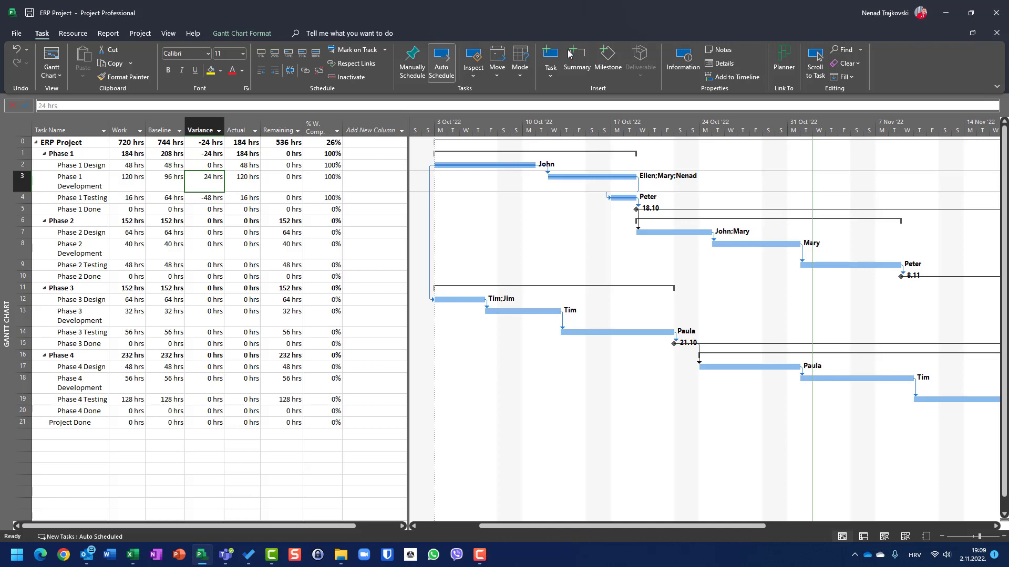
Step: Switch to the Variance table and widen the table area beyond the finish variance column
right_click(28, 126)
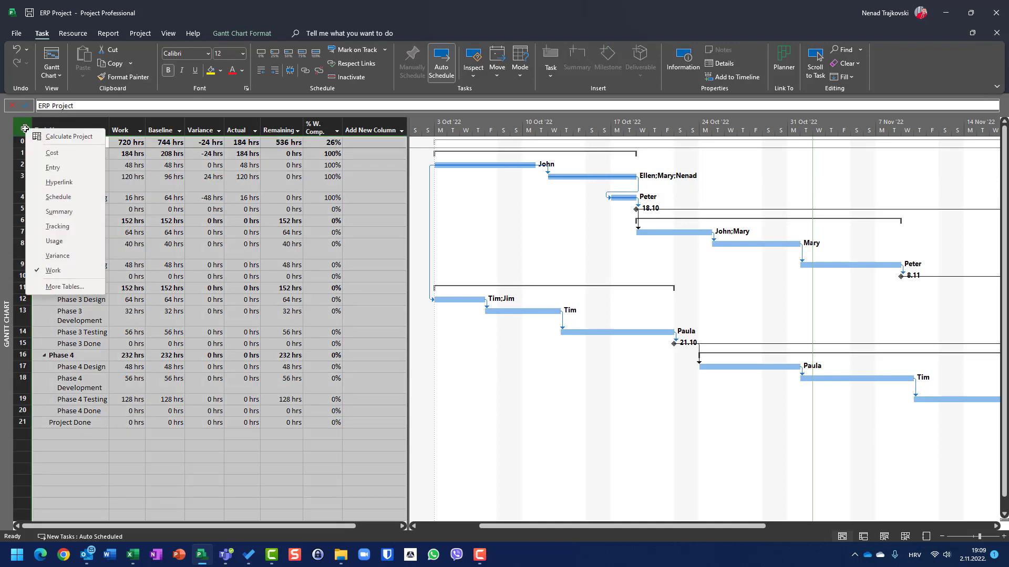
left_click(57, 256)
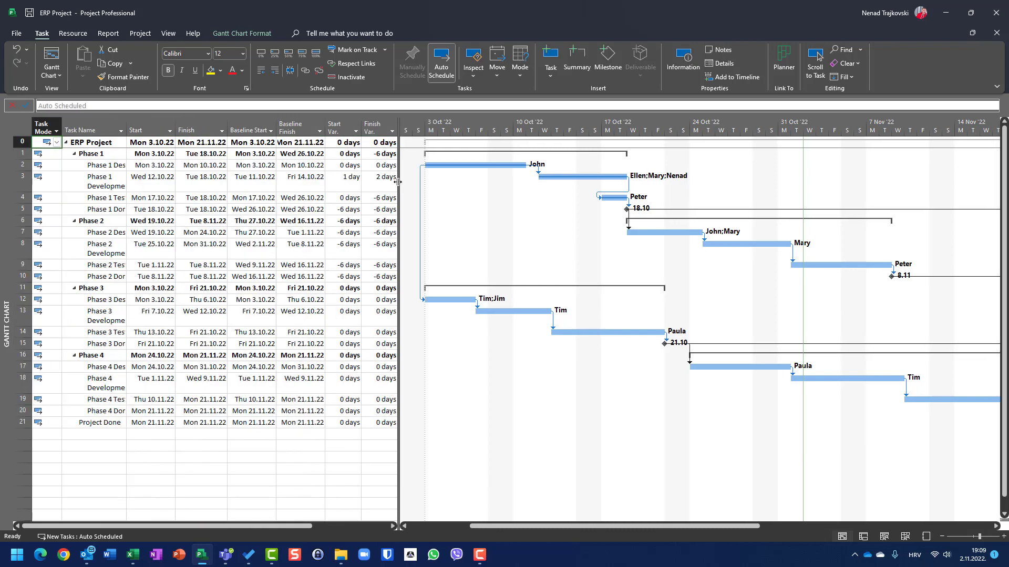
left_click_drag(397, 181, 445, 181)
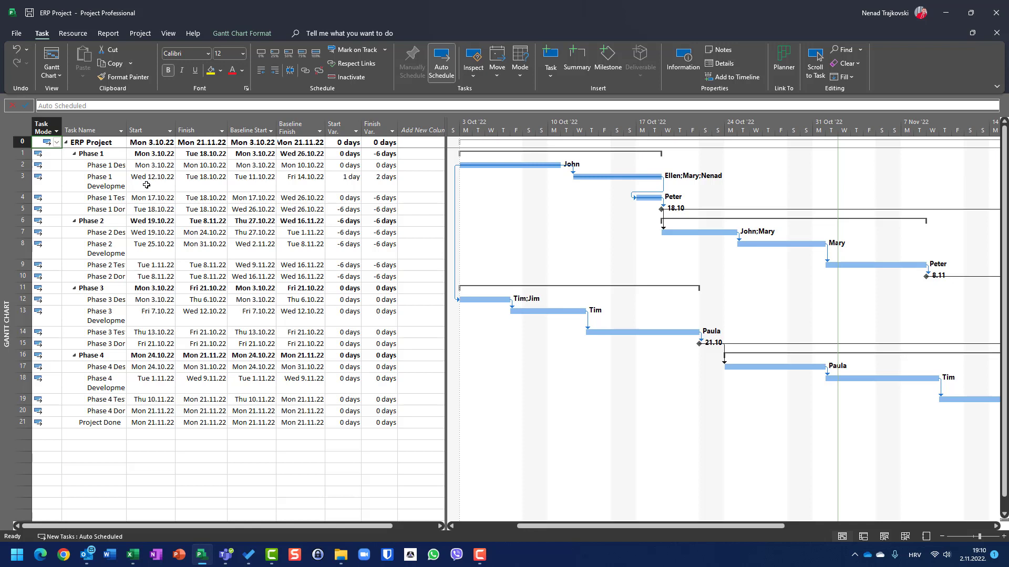
Step: Compare Phase 1 Development's start with its baseline start and Phase 1 Design's baseline finish, and check its start variance
left_click(147, 185)
left_click(250, 184)
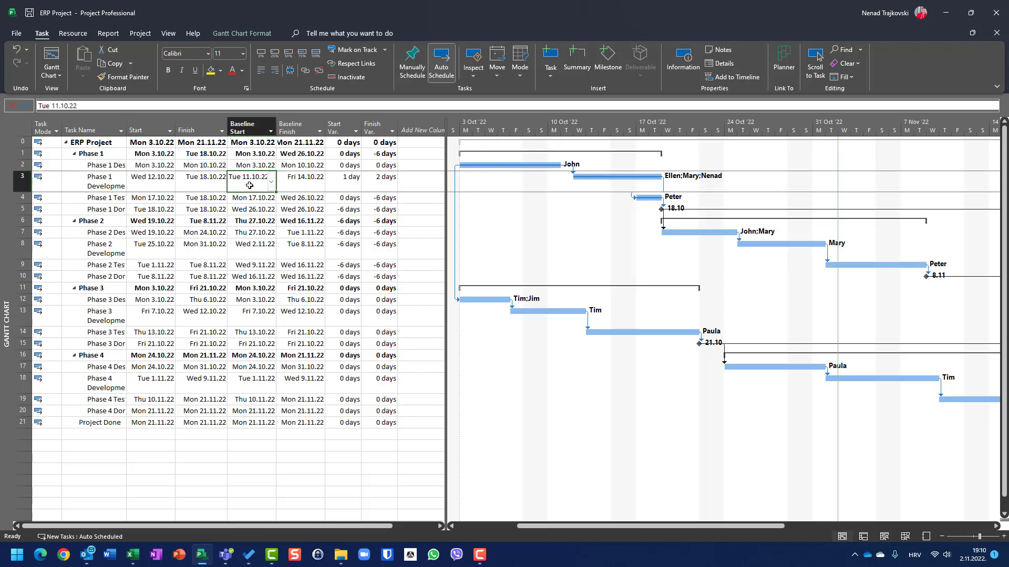
left_click(289, 168)
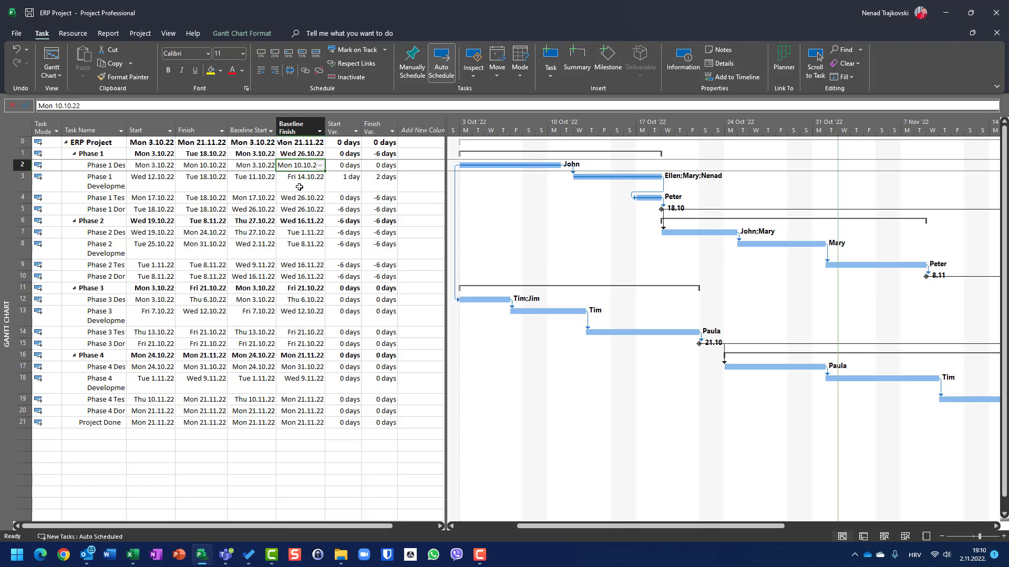
left_click(144, 185)
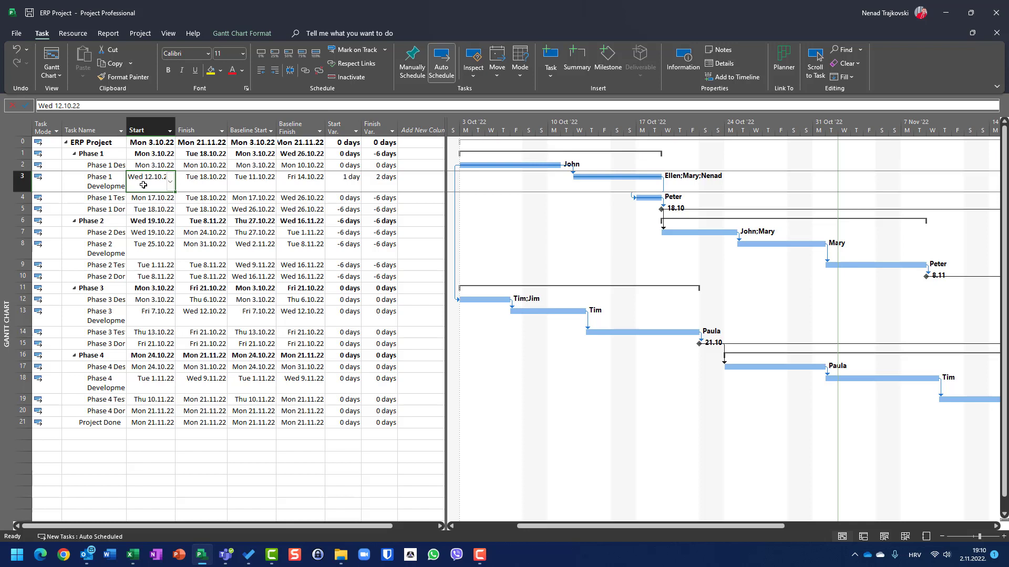
left_click(247, 189)
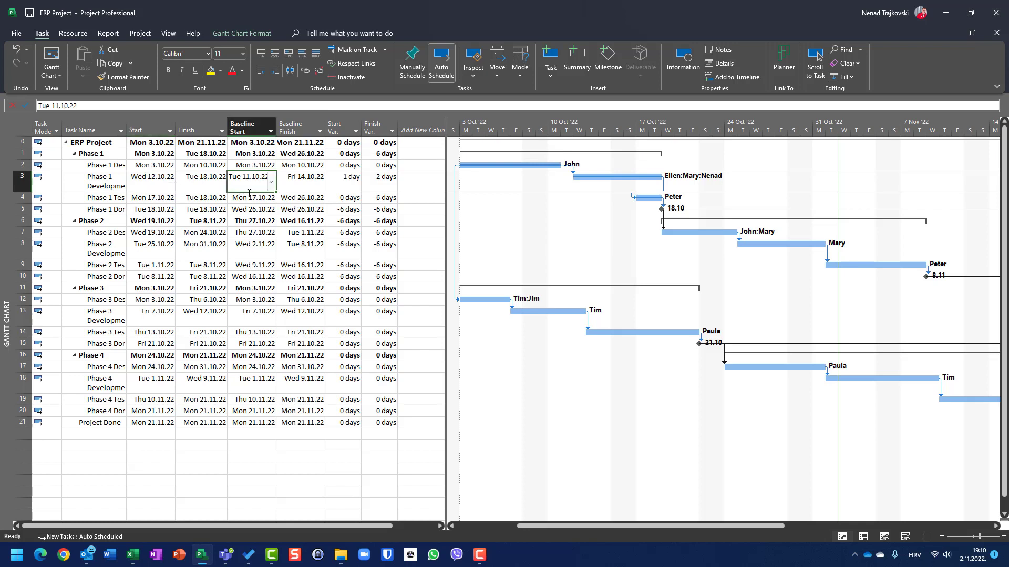
left_click(345, 188)
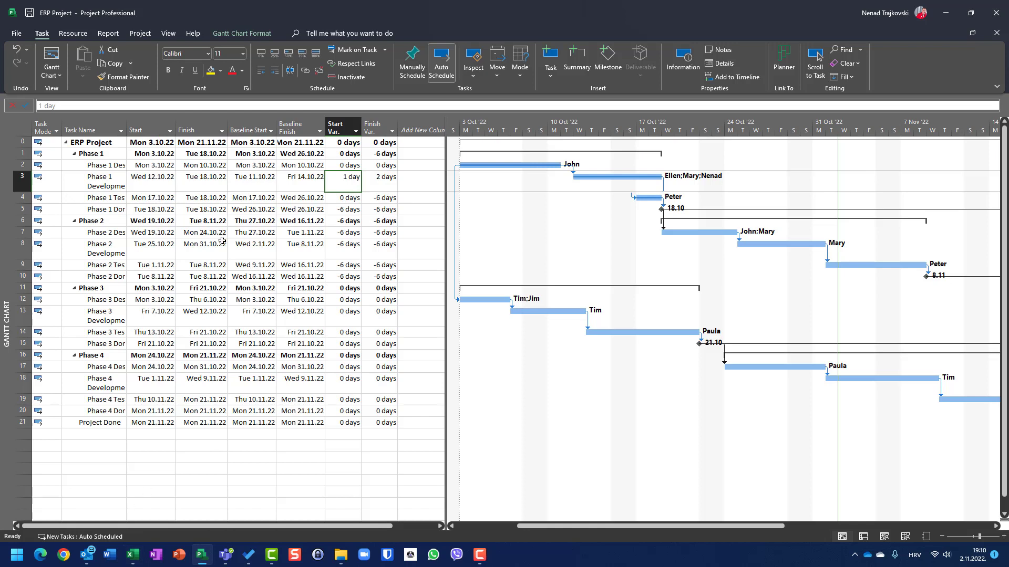
Step: Compare Phase 1 Development's finish with its baseline finish, and check its finish variance alongside its start variance
left_click(203, 188)
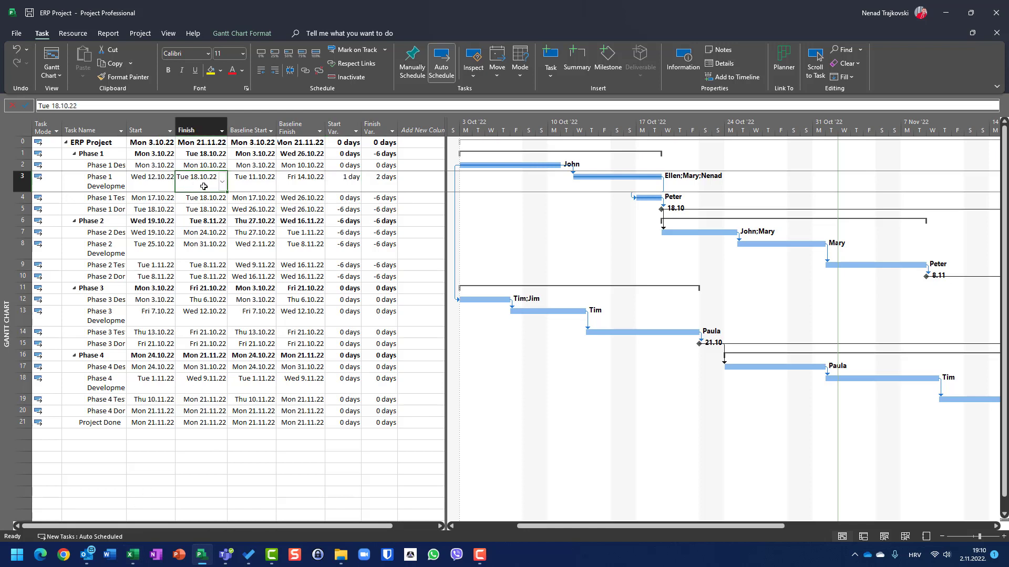
left_click(300, 189)
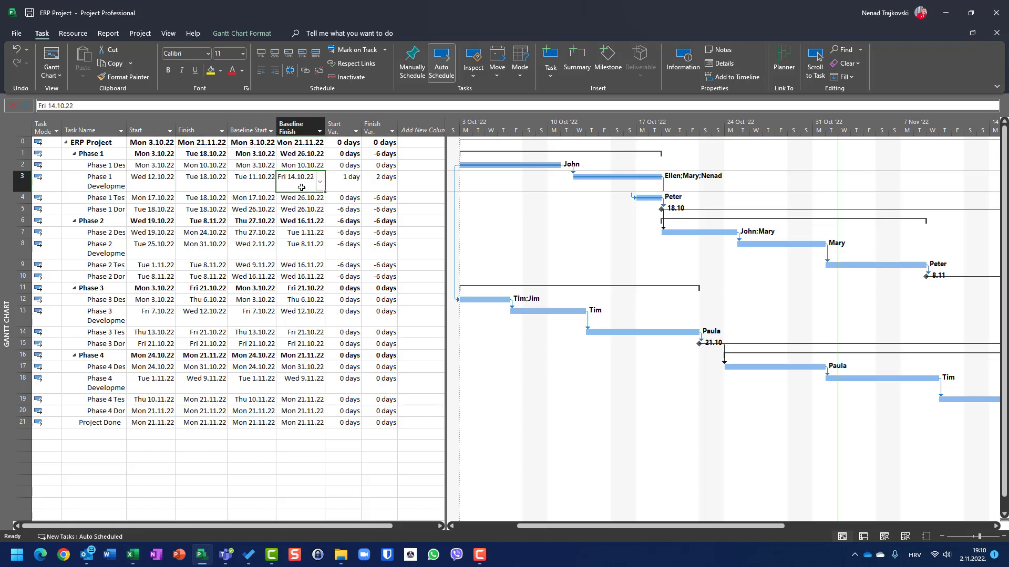
left_click(385, 189)
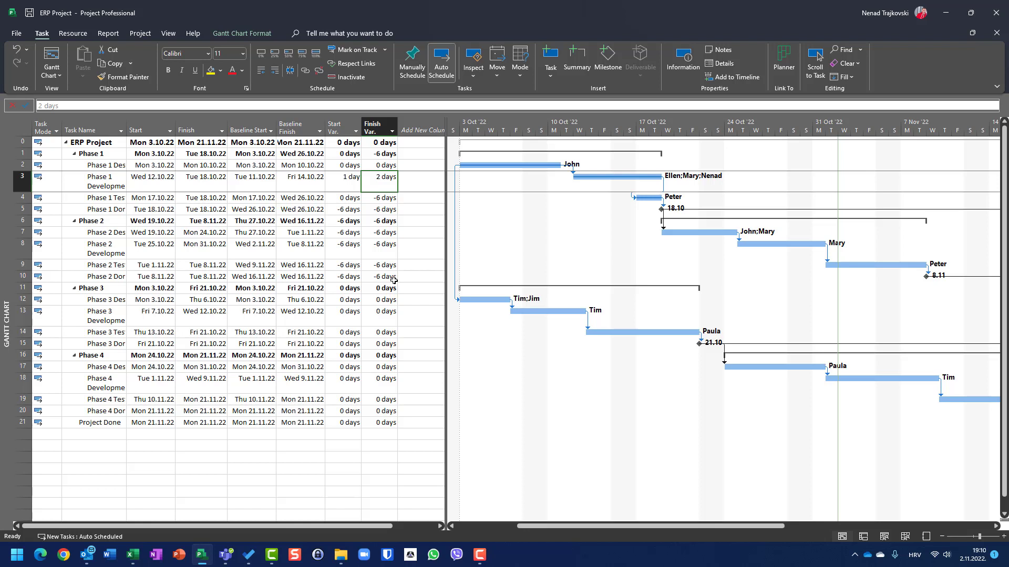
left_click(349, 185)
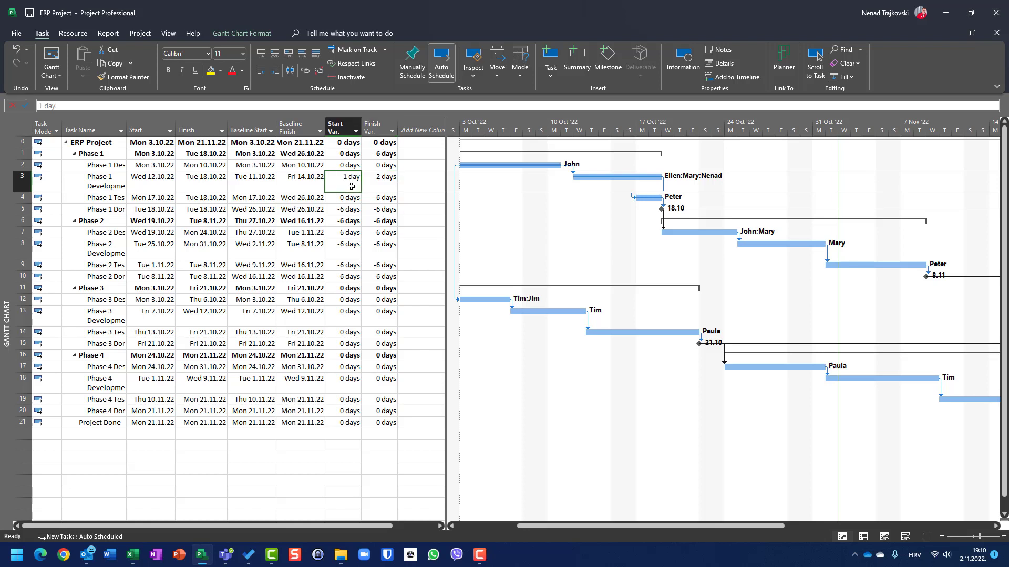
left_click(381, 185)
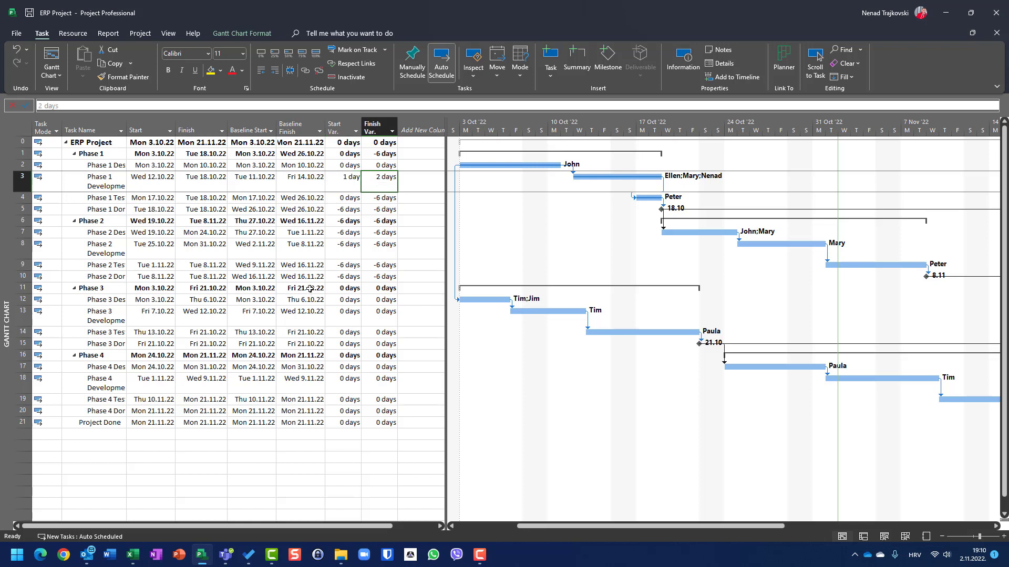
Step: Check Phase 1 Testing's baseline finish and finish variance
left_click(294, 199)
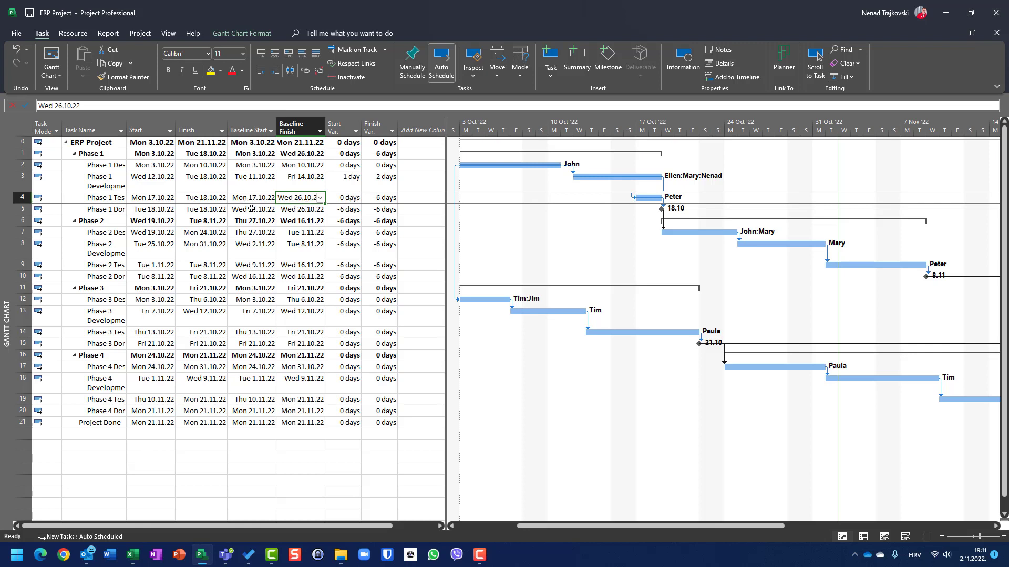
left_click(385, 198)
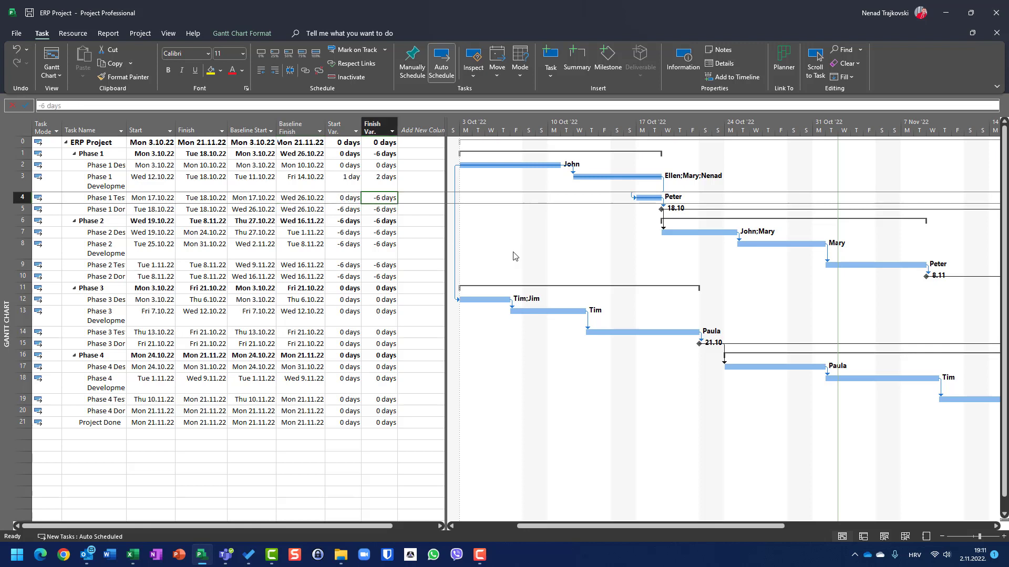